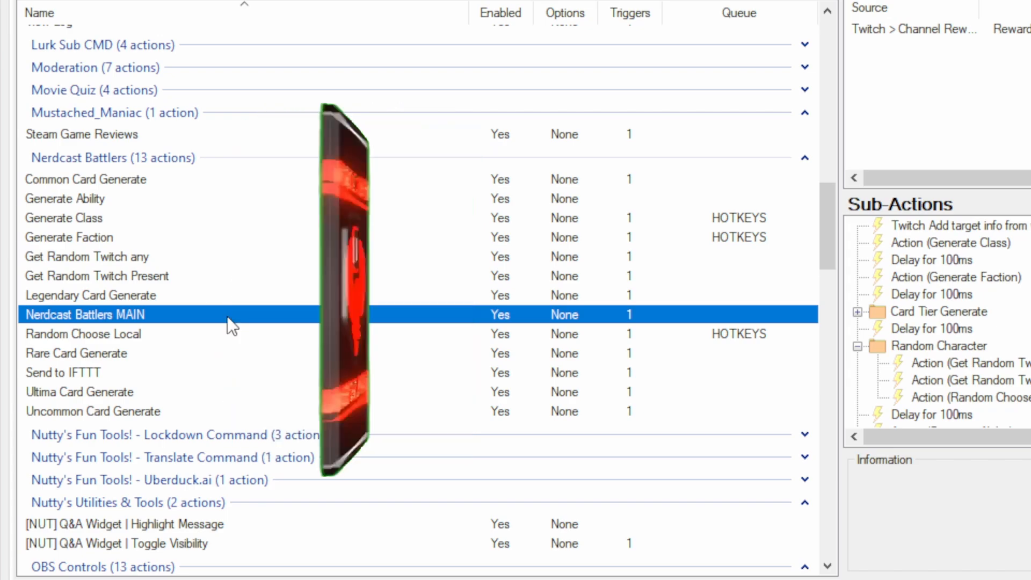
Review the sub-actions of the Nerdcast Battlers MAIN action, from card generation to reading the result text files.
scroll(443, 290, "down", 1)
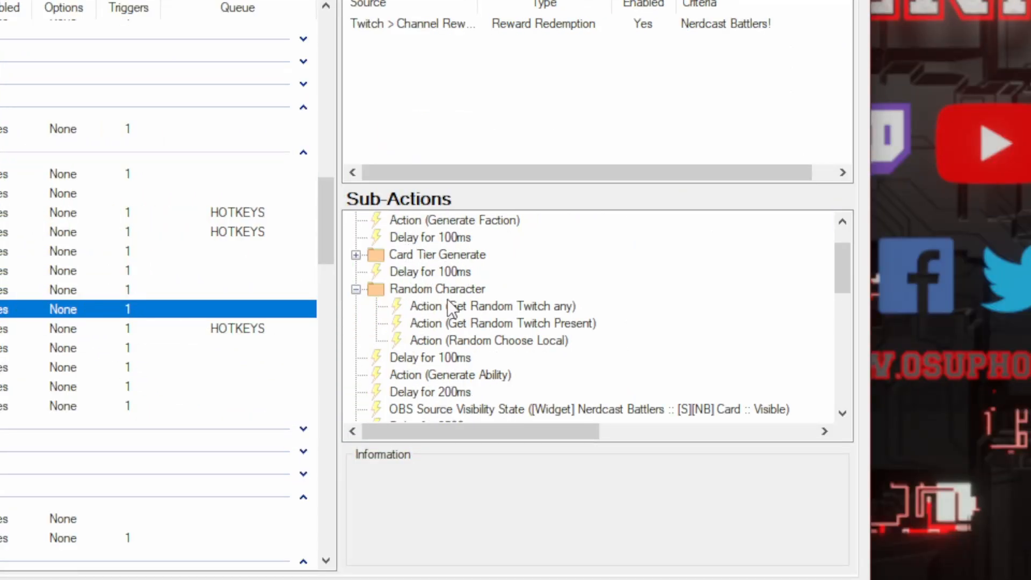
scroll(495, 283, "down", 2)
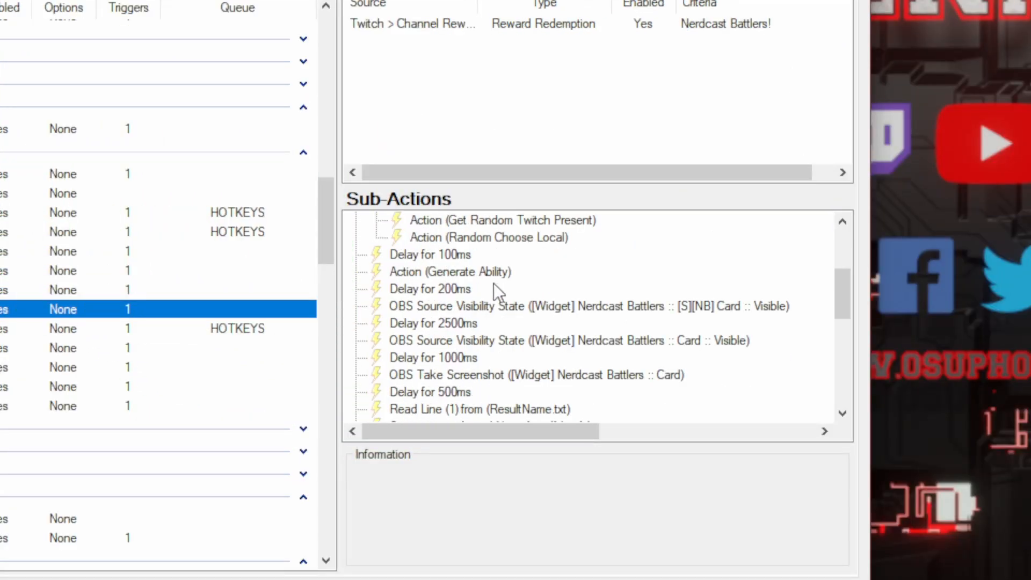
scroll(495, 282, "down", 3)
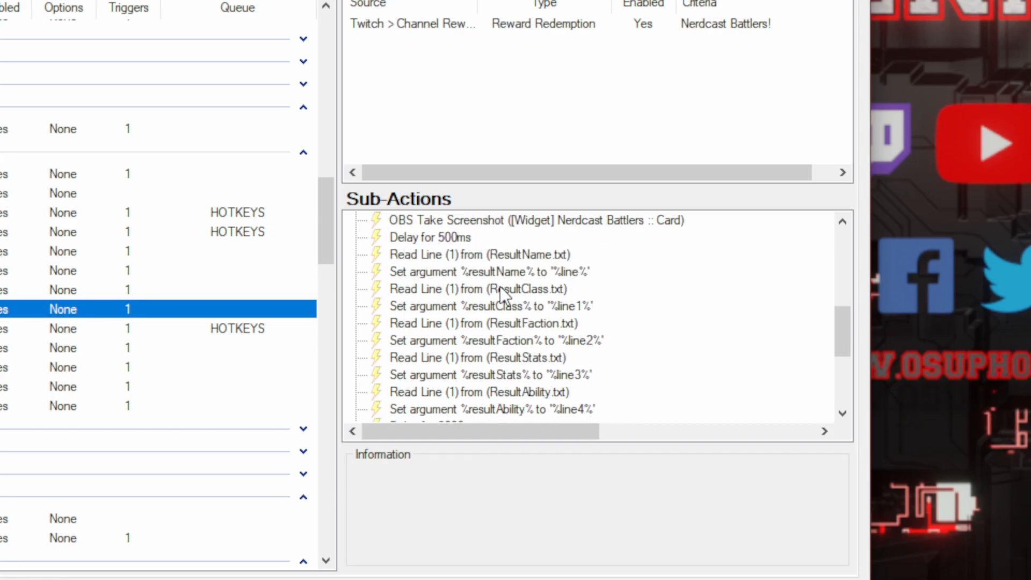
scroll(517, 304, "down", 4)
left_click(460, 257)
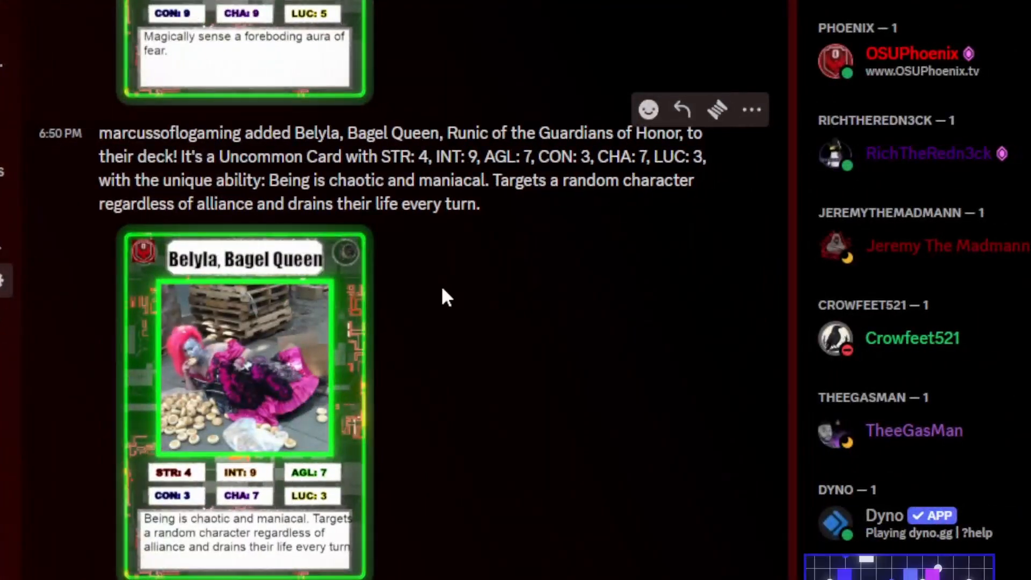
Switch to Discord and look through the generated cards posted in the nerdcast-battlers channel.
scroll(433, 298, "up", 10)
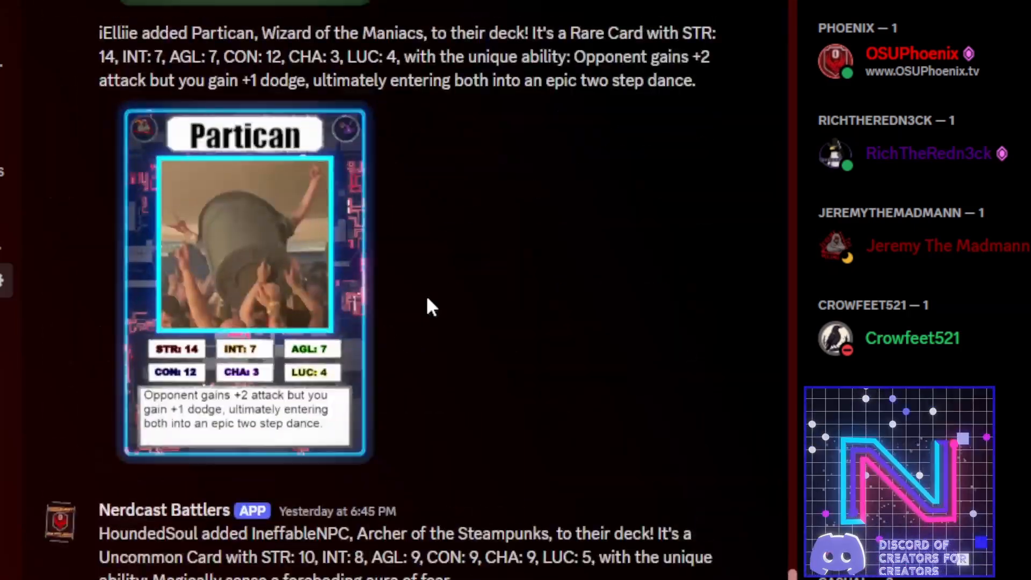
scroll(428, 301, "up", 15)
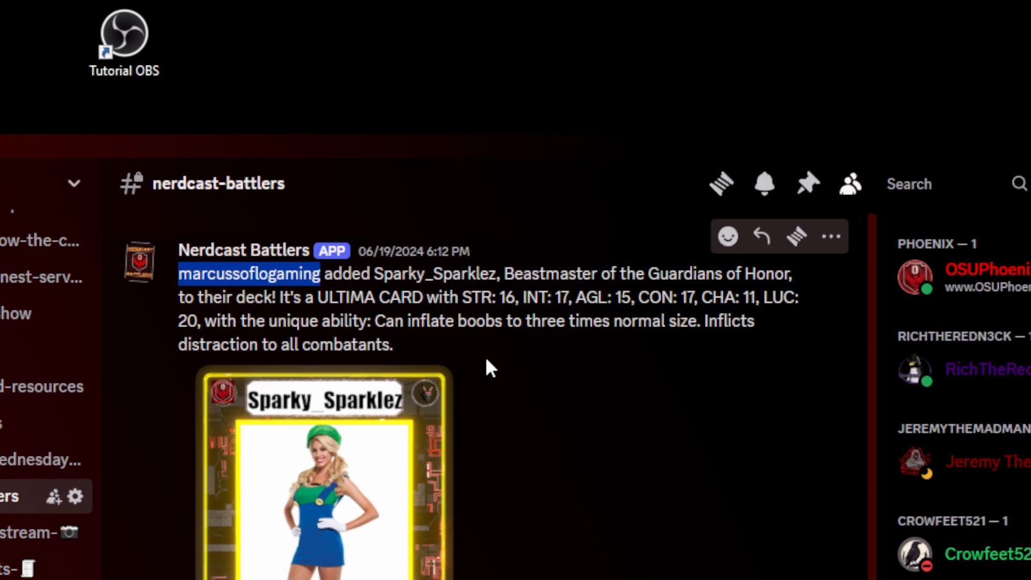
Switch back to Streamer.bot and inspect the save paths of both OBS Take Screenshot sub-actions and the sub-actions that follow.
left_click(496, 427)
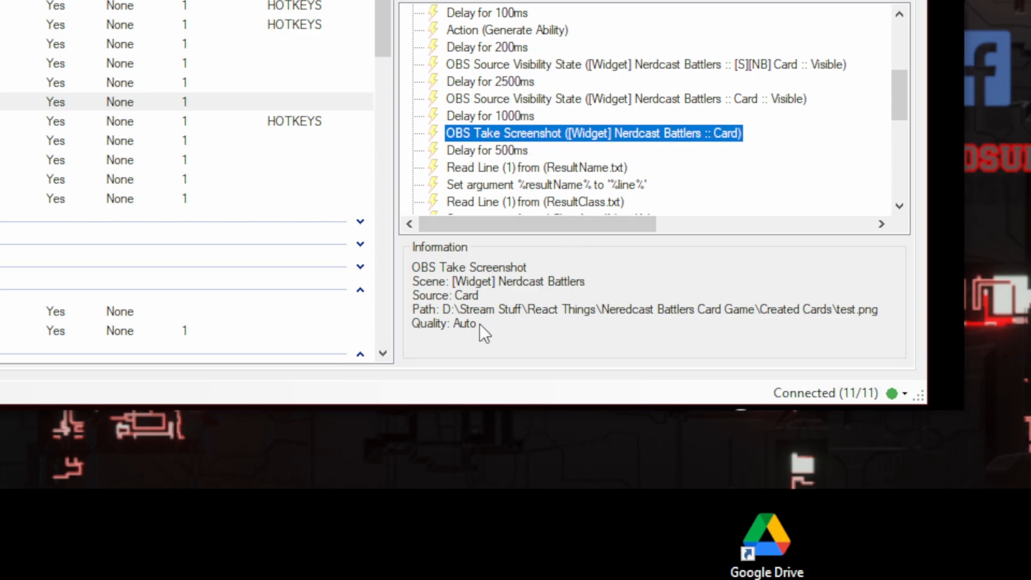
scroll(537, 153, "down", 1)
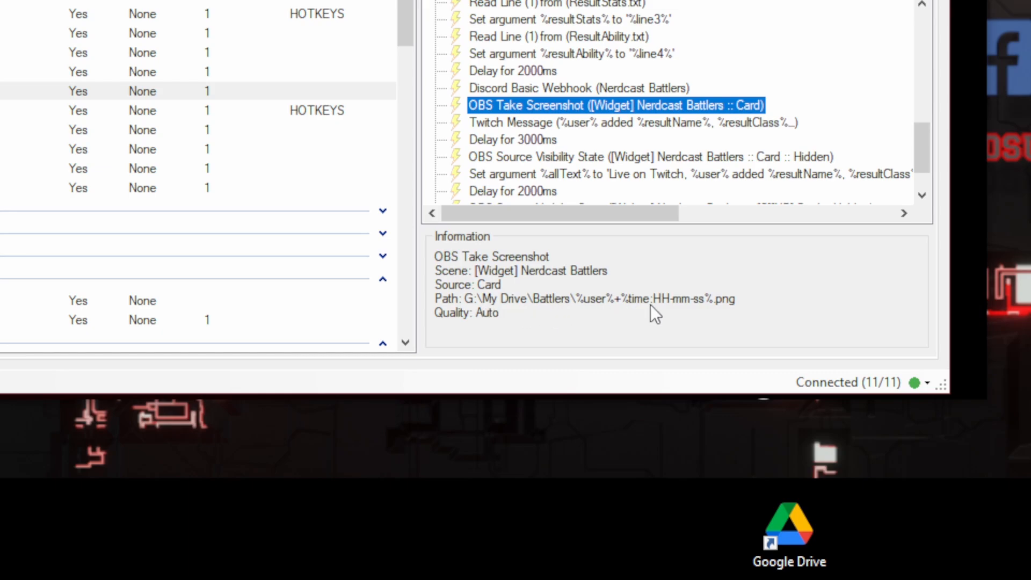
scroll(563, 192, "down", 1)
left_click(536, 191)
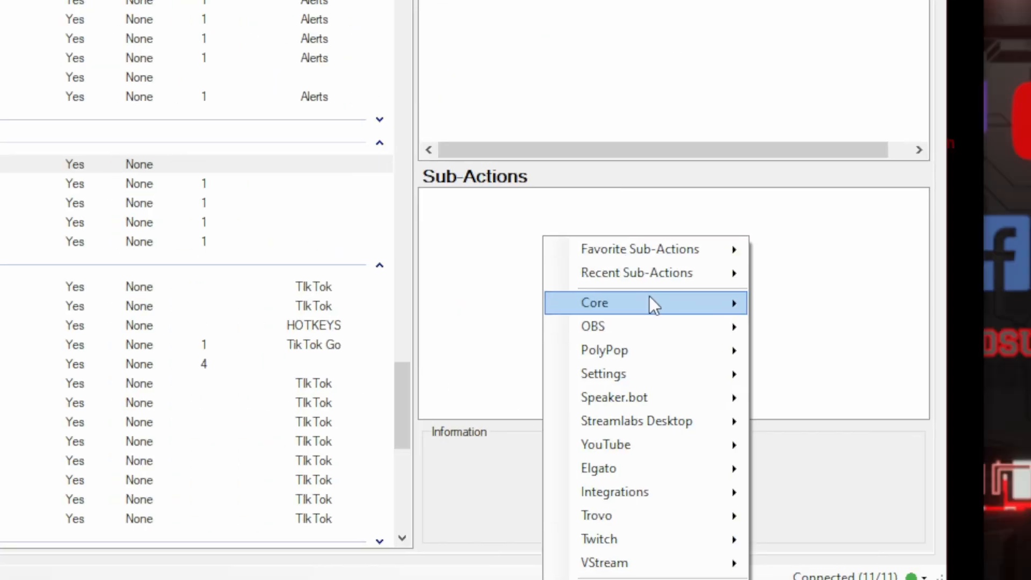
Start an IFTTT Notification (Advanced) sub-action with the event name YouTube.
mouse_move(800, 306)
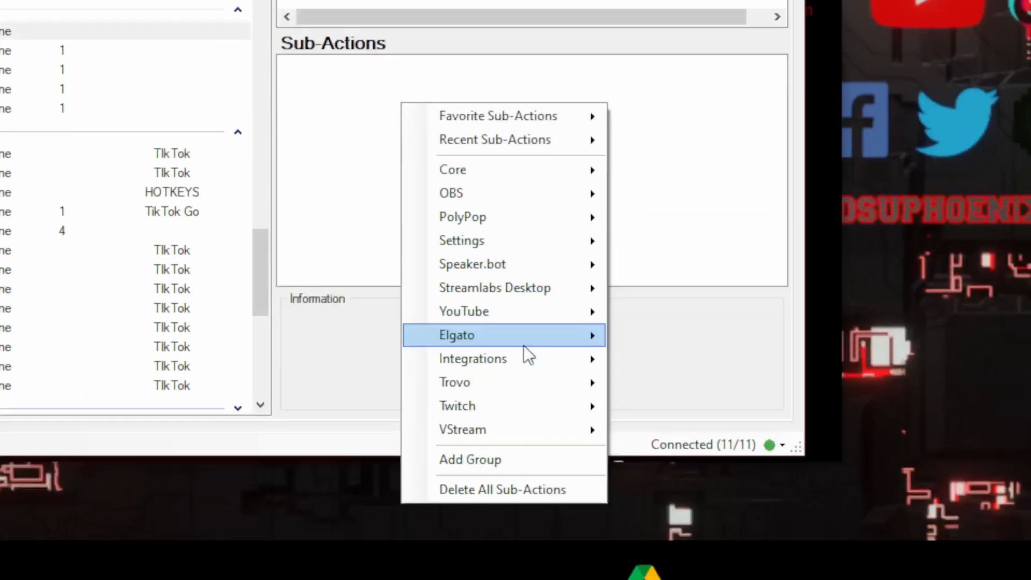
mouse_move(543, 480)
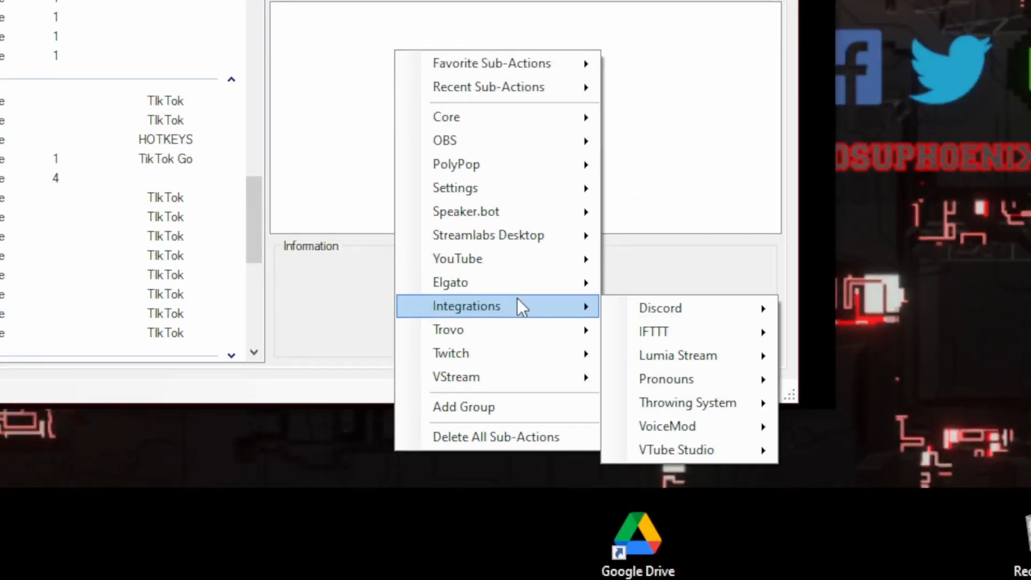
mouse_move(687, 336)
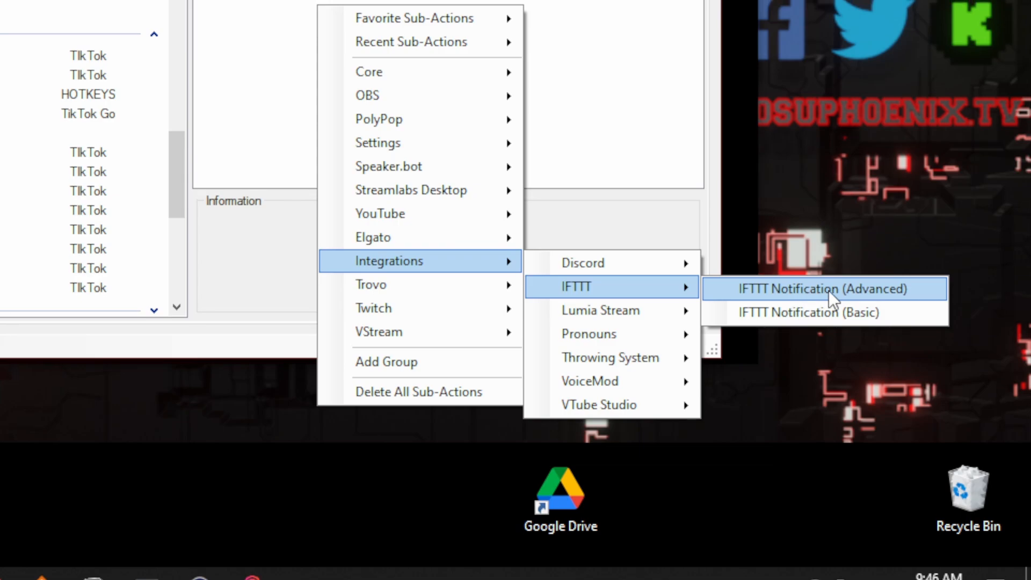
left_click(829, 291)
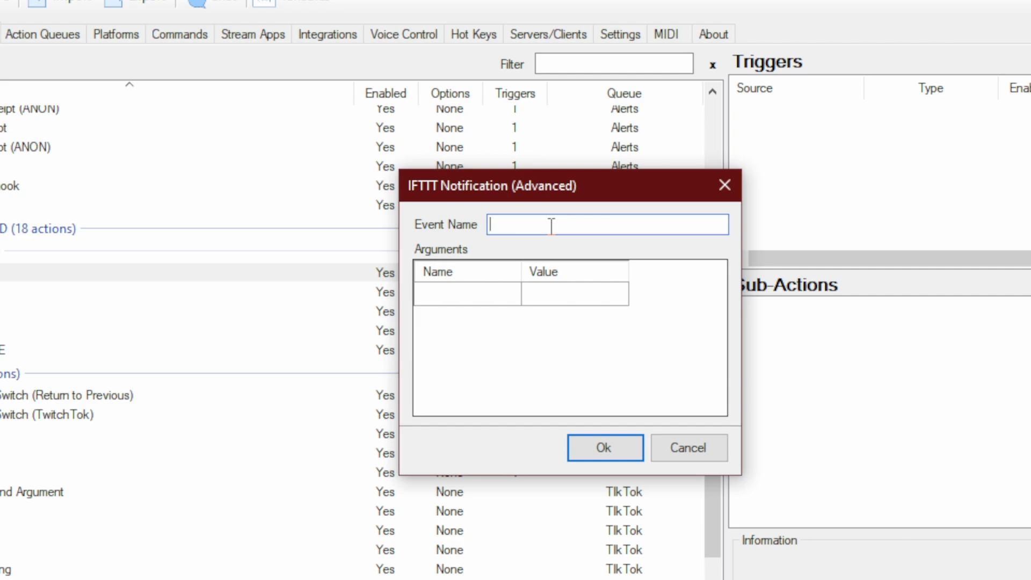
type("YouTube")
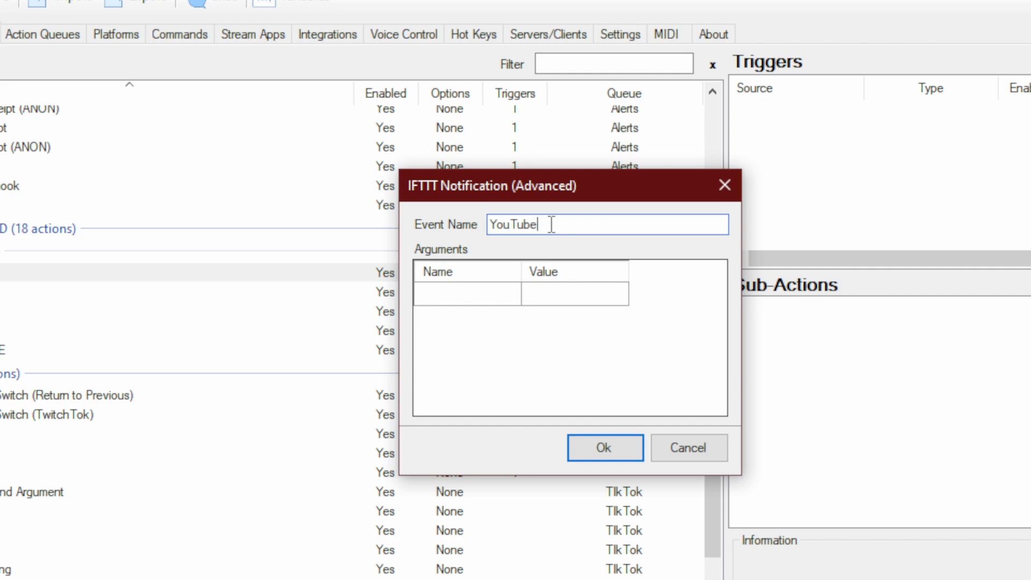
Add an argument named Test to the IFTTT notification and select its value for entry.
left_click(493, 293)
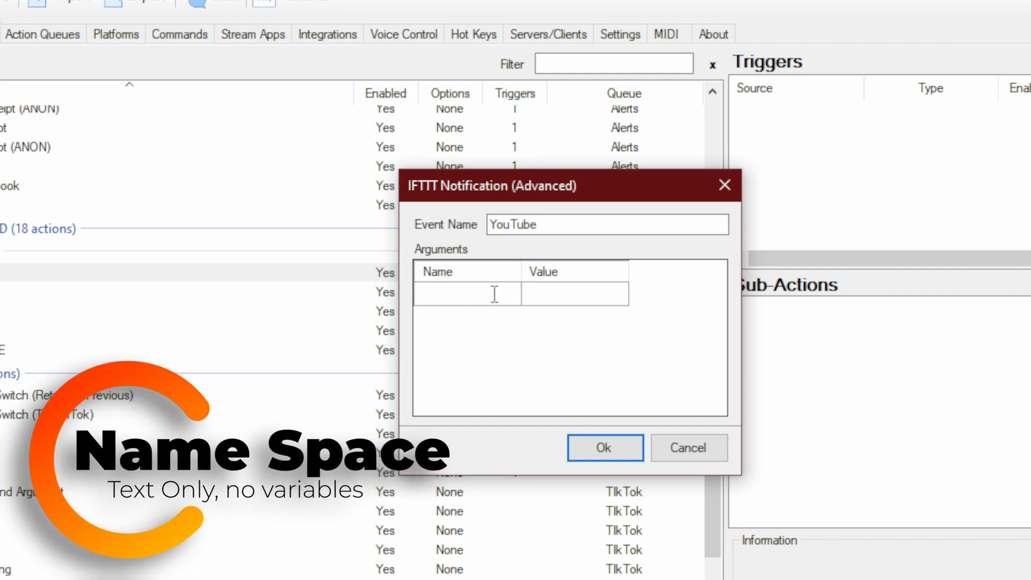
type("Te")
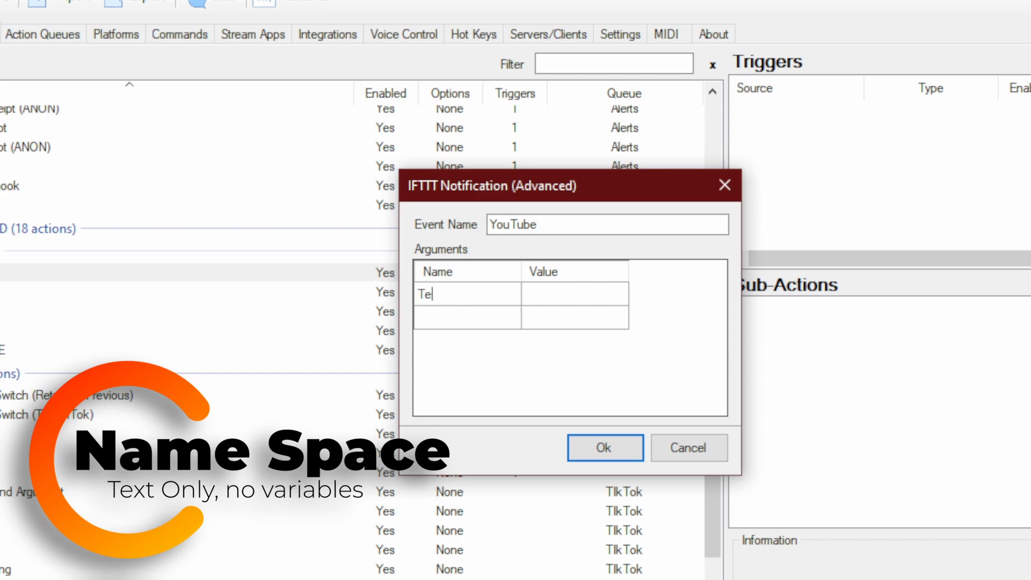
type("st")
key("Tab")
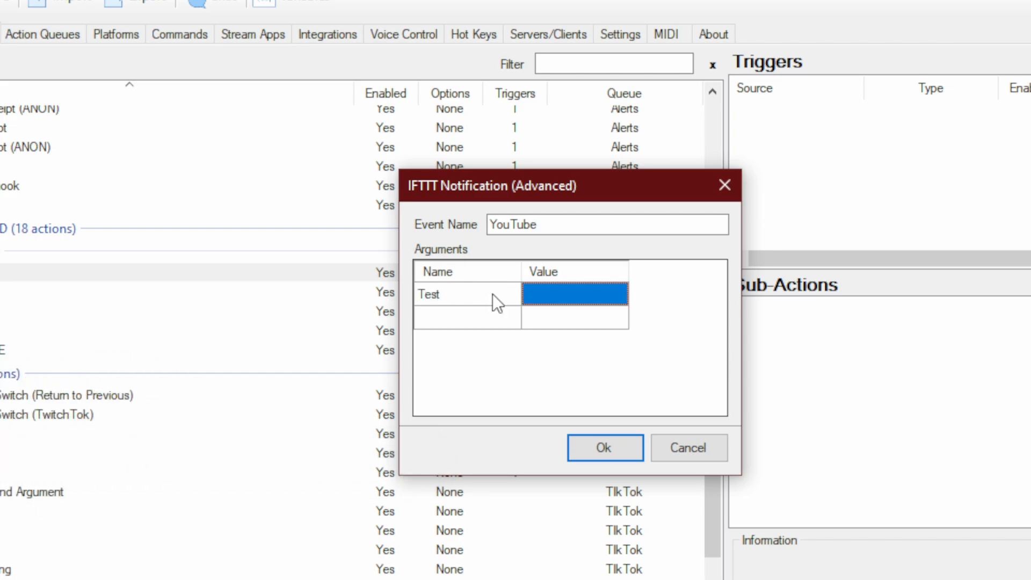
left_click(556, 296)
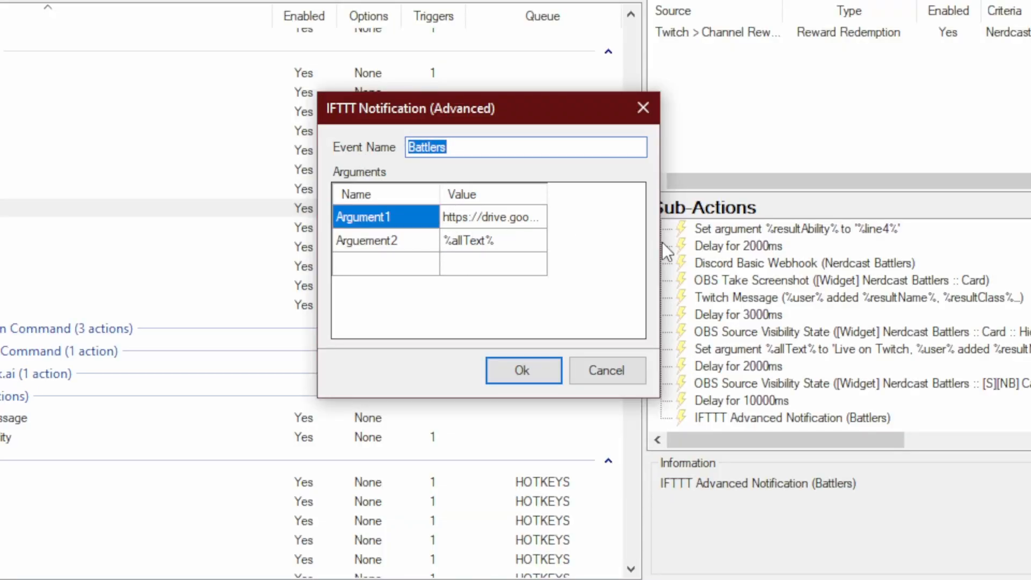
Inspect the Argument1 Google Drive link and the second argument's value in the Battlers IFTTT notification.
left_click(490, 218)
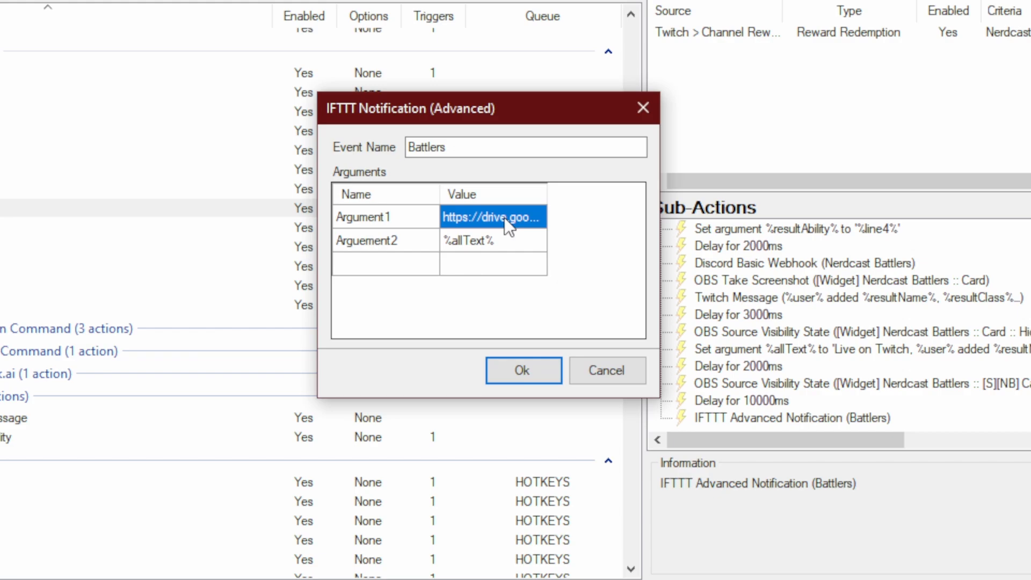
left_click(505, 217)
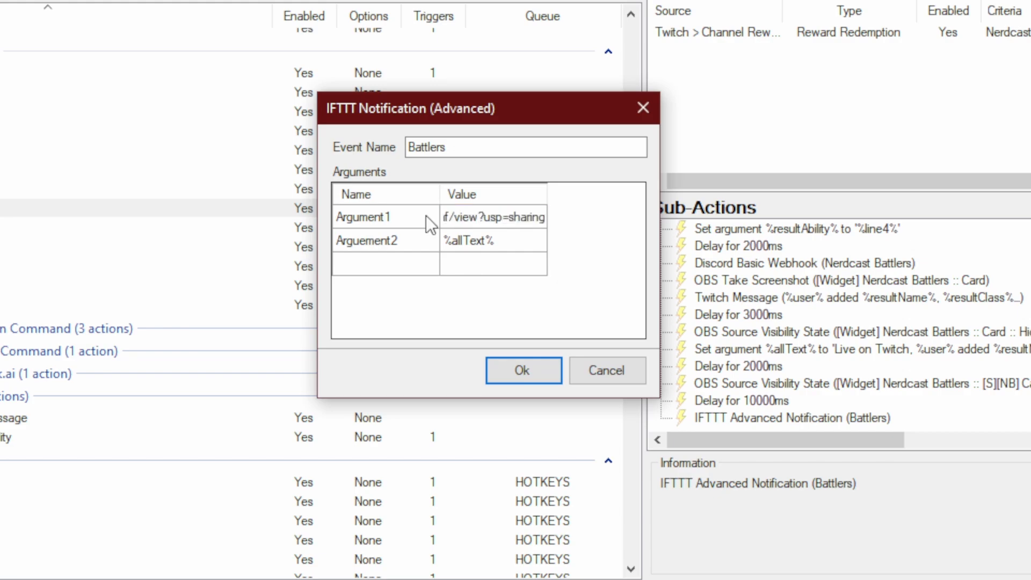
left_click_drag(511, 217, 351, 220)
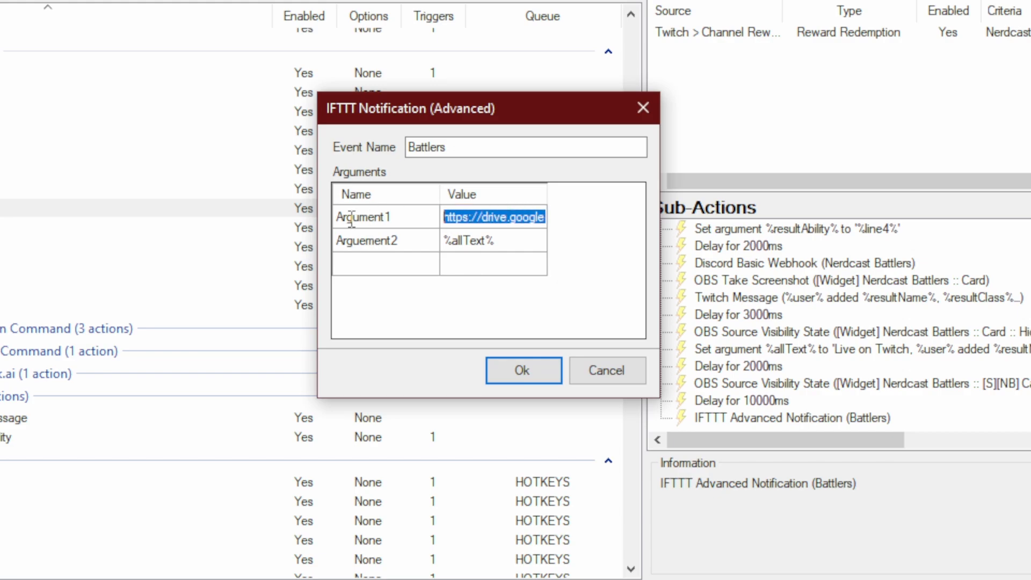
left_click(502, 220)
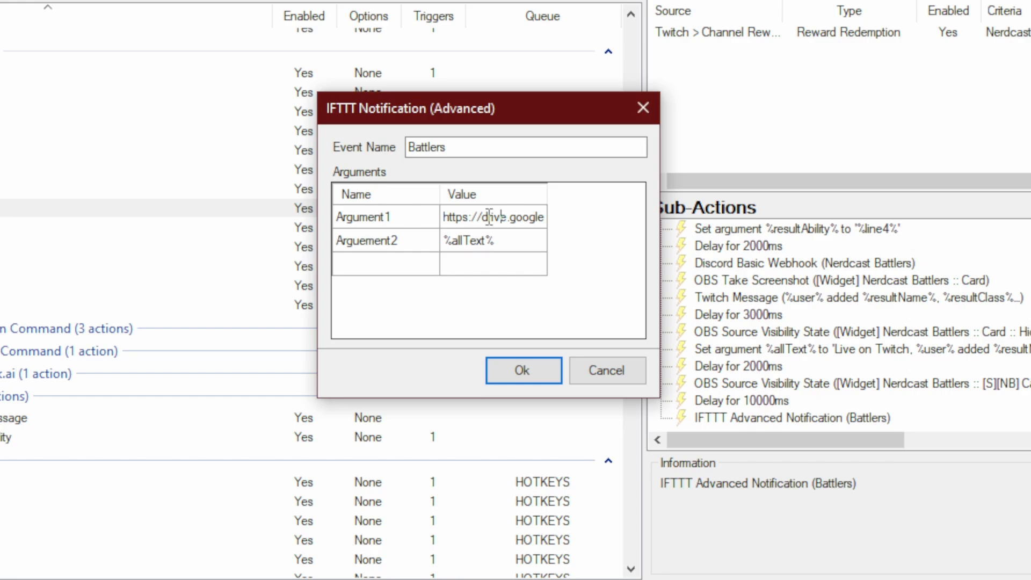
left_click(497, 244)
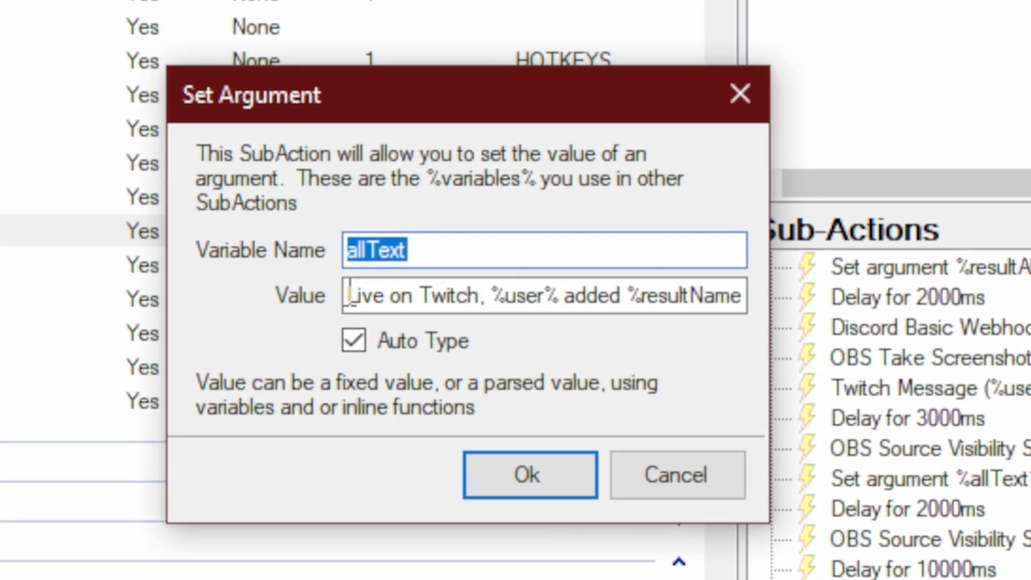
Read through the full value text of the allText argument in its Set Argument sub-action.
left_click_drag(348, 294, 757, 295)
left_click(629, 295)
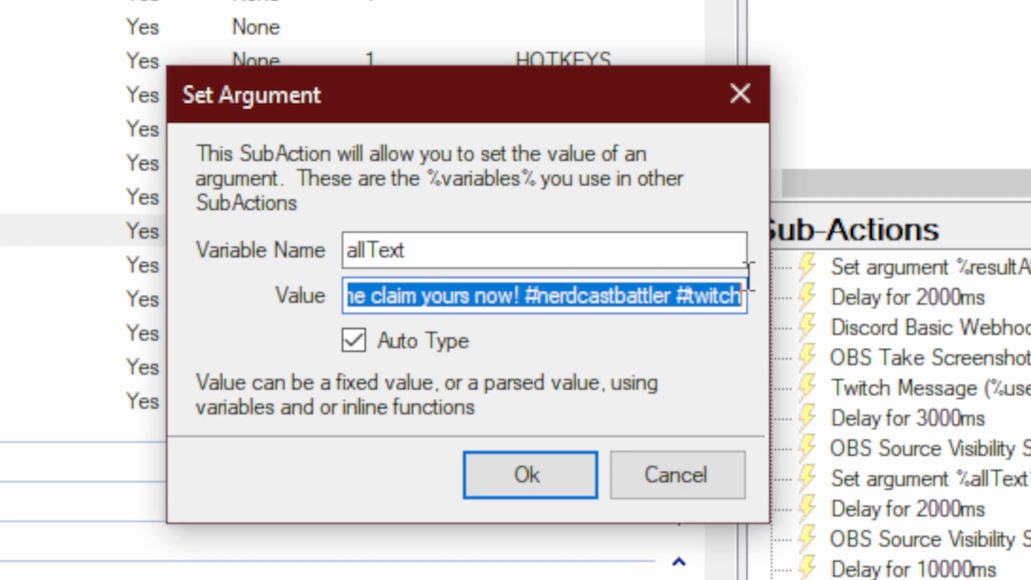
left_click(554, 297)
key("Left")
key("Left")
key("Left")
key("Left")
key("Left")
key("Left")
key("Left")
key("Left")
key("Left")
key("Left")
key("Left")
key("Left")
key("Left")
key("Left")
key("Left")
key("Left")
key("Left")
key("Left")
key("Left")
key("Left")
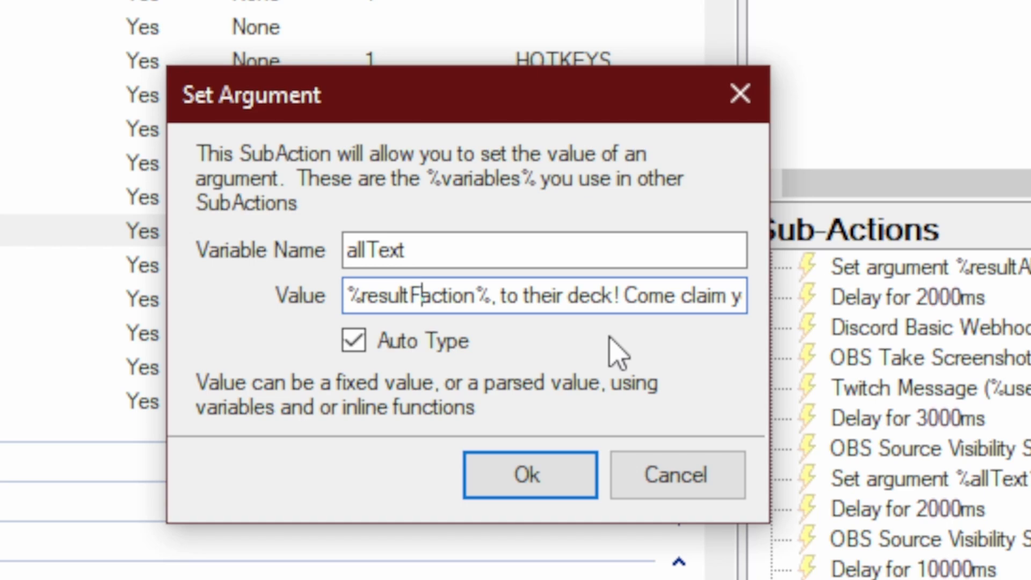
key("Right")
key("Right")
key("Right")
key("Right")
key("Right")
key("Right")
key("Right")
key("Right")
key("Right")
key("Right")
key("Right")
key("Right")
key("Right")
key("Right")
key("Right")
key("Right")
key("Right")
key("Right")
key("Right")
key("Right")
key("Right")
key("Right")
key("Right")
key("Right")
key("Right")
key("Right")
key("Right")
key("Right")
key("Right")
key("Right")
key("Right")
key("Right")
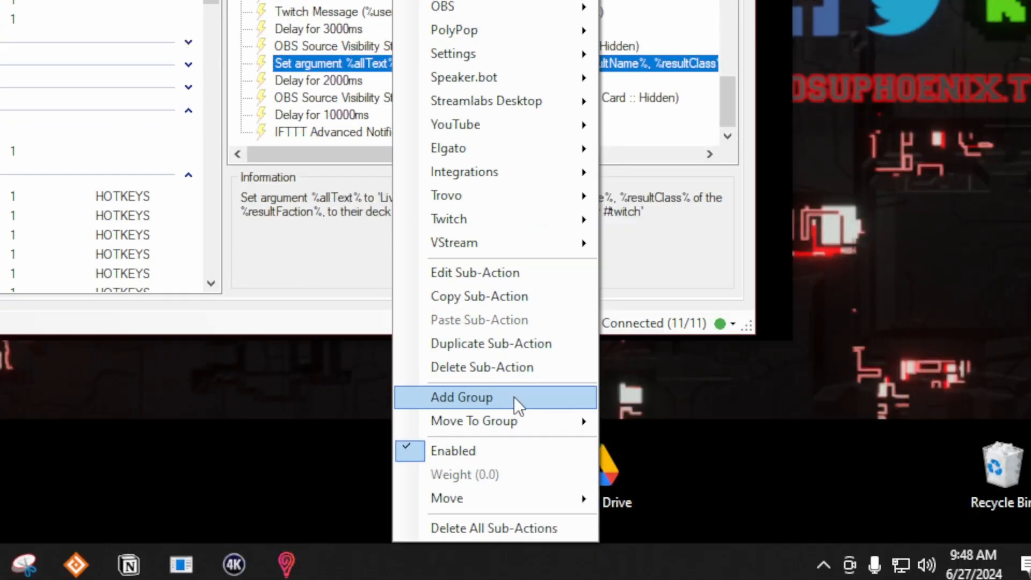
Add an empty group at the end of the Nerdcast Battlers MAIN sub-actions and remove it again.
left_click(514, 396)
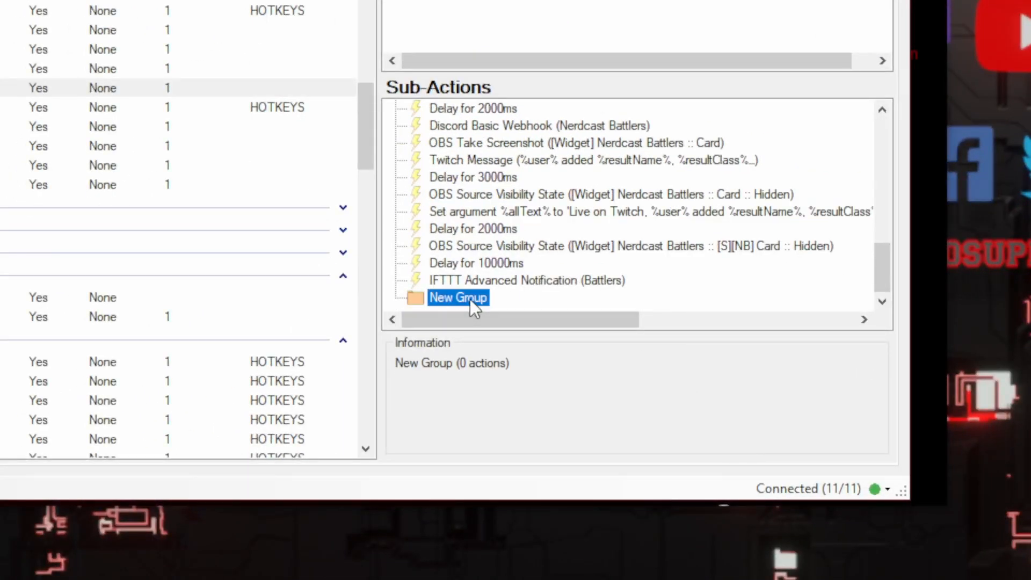
right_click(465, 298)
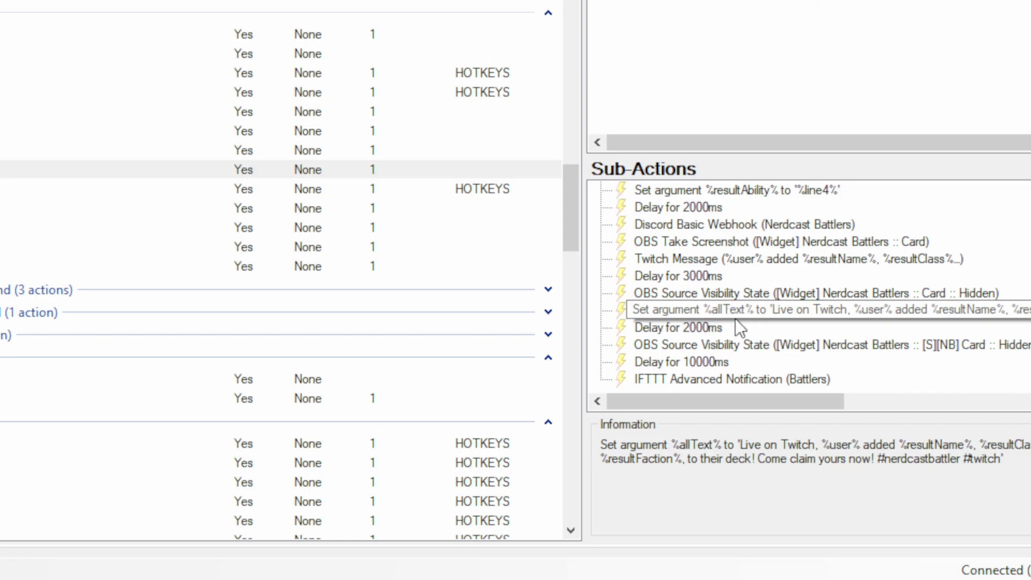
Open the IFTTT Advanced Notification (Battlers) sub-action at the end of the list.
left_click(729, 377)
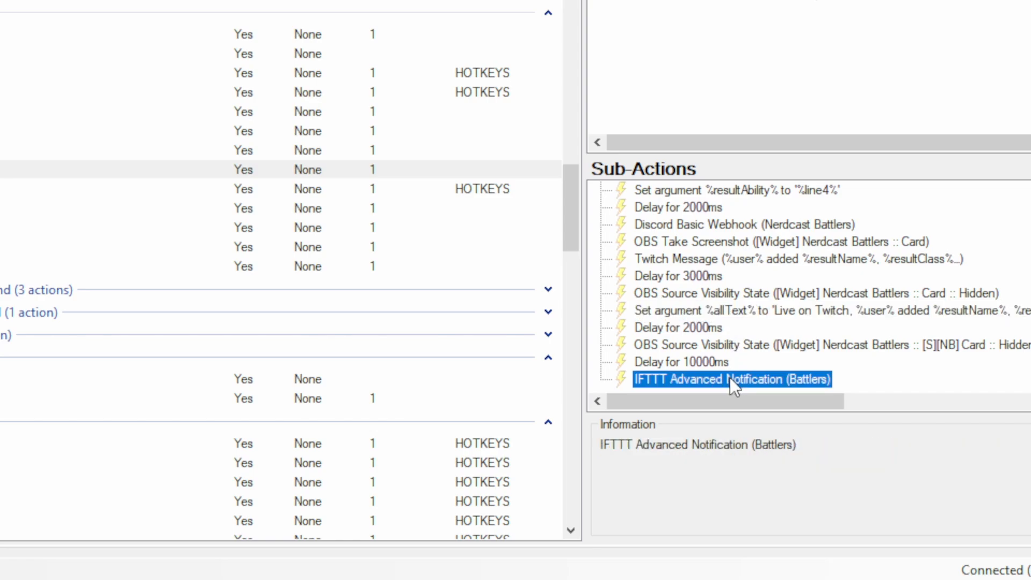
double_click(730, 378)
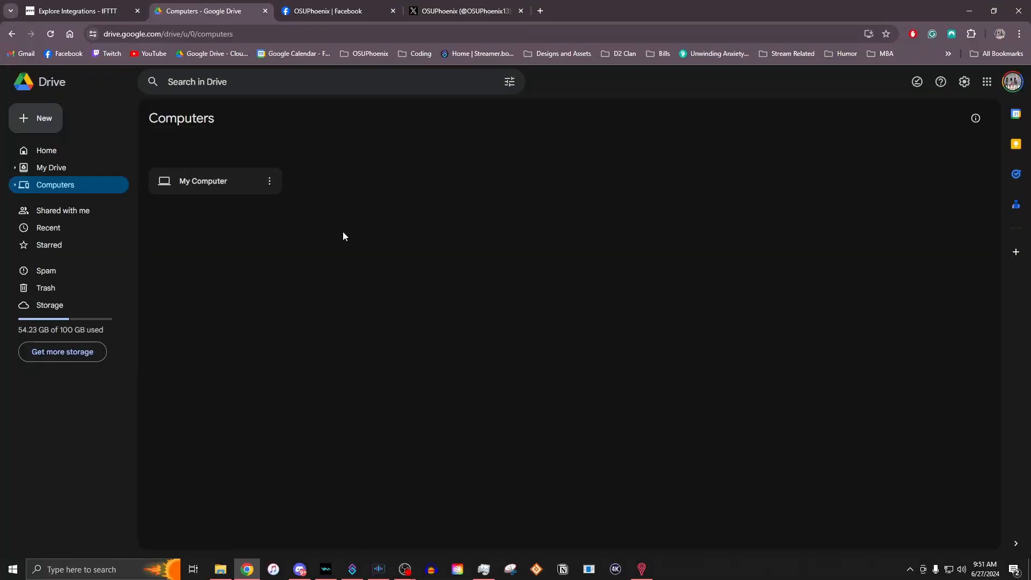
Switch to Google Drive in the browser and choose Get Drive for desktop.
left_click(967, 83)
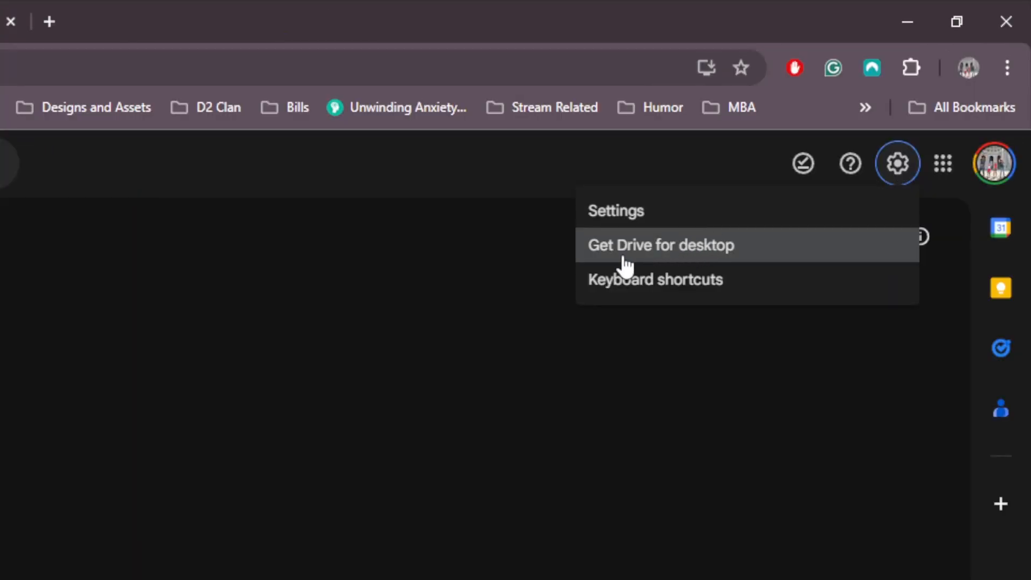
left_click(692, 262)
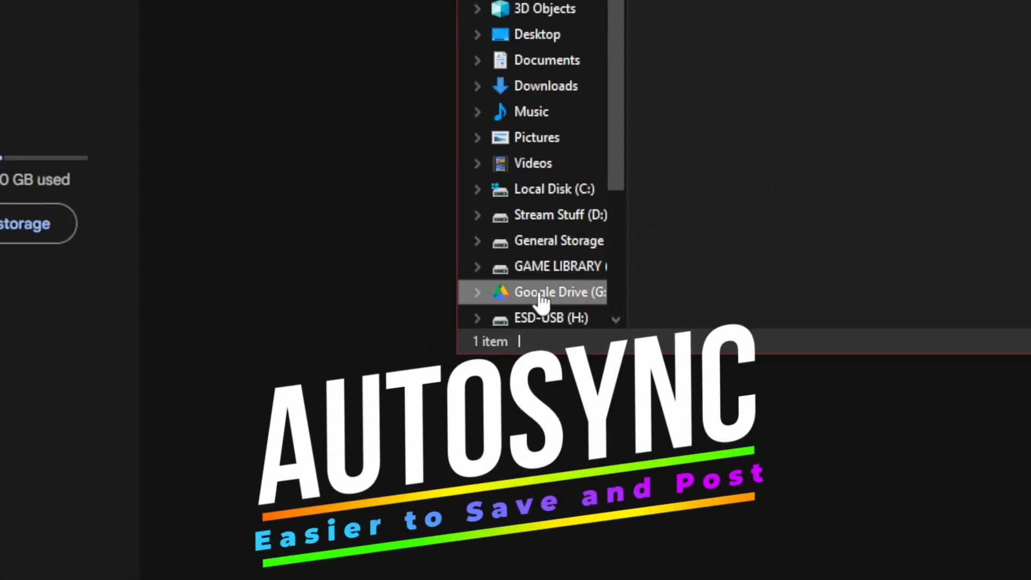
Switch to File Explorer and open the Battlers folder in My Drive on Google Drive (G:).
left_click(579, 303)
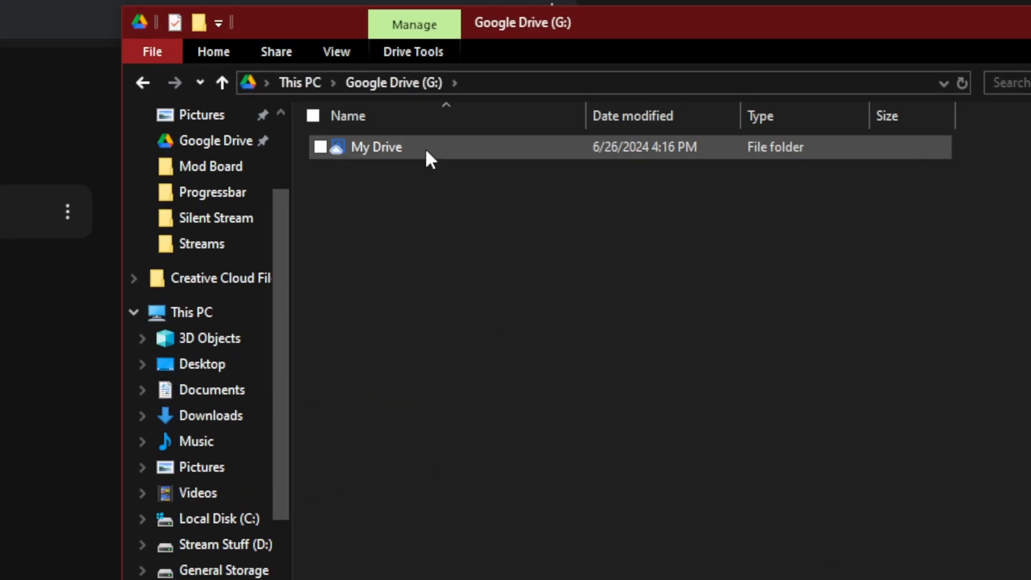
double_click(395, 147)
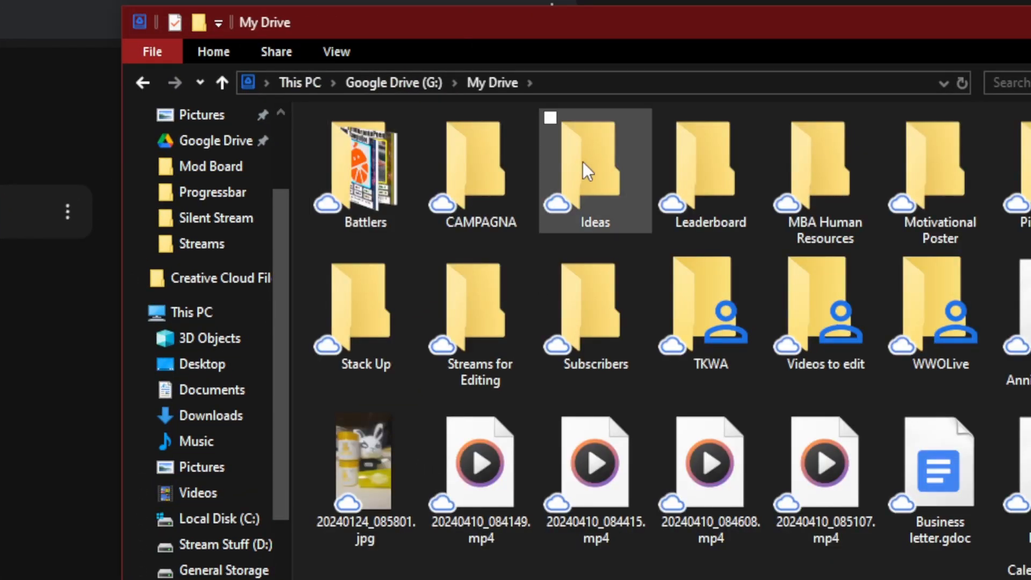
left_click(346, 180)
double_click(346, 180)
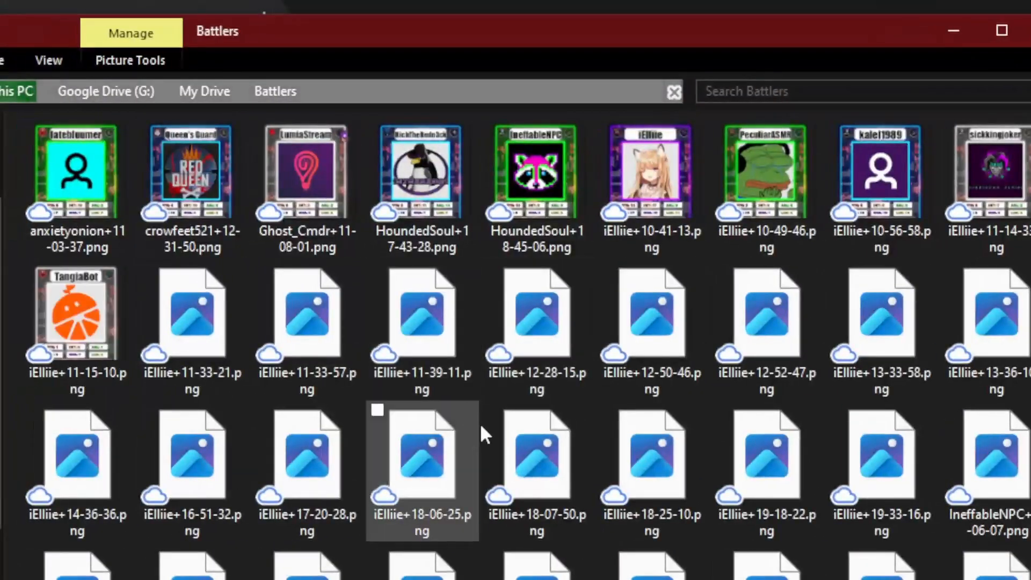
Look through the card images saved in the Battlers folder.
scroll(413, 392, "down", 15)
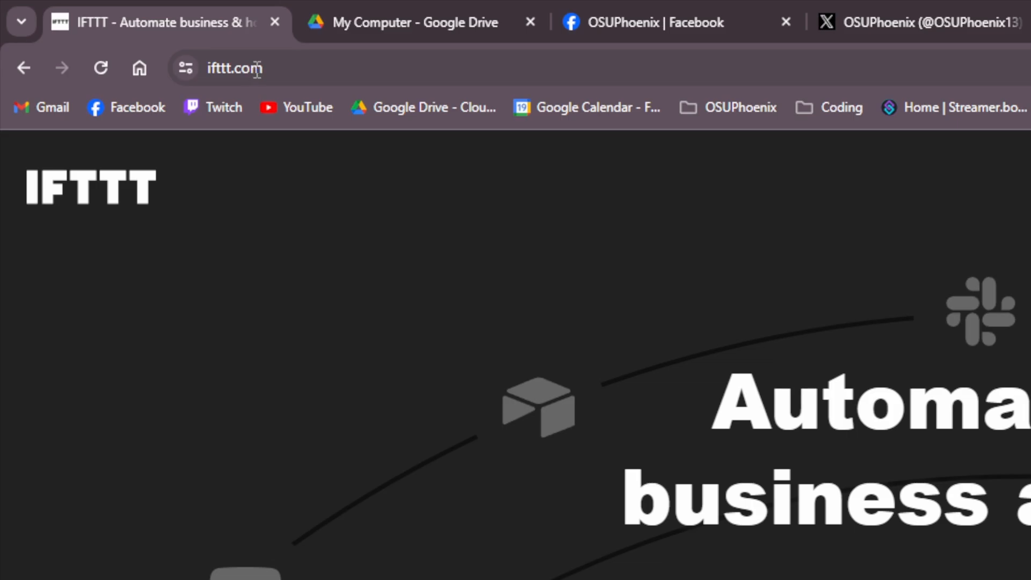
Switch to the IFTTT site in the browser and compare the Free, Pro and Pro+ plans on its Plans page.
scroll(560, 324, "down", 7)
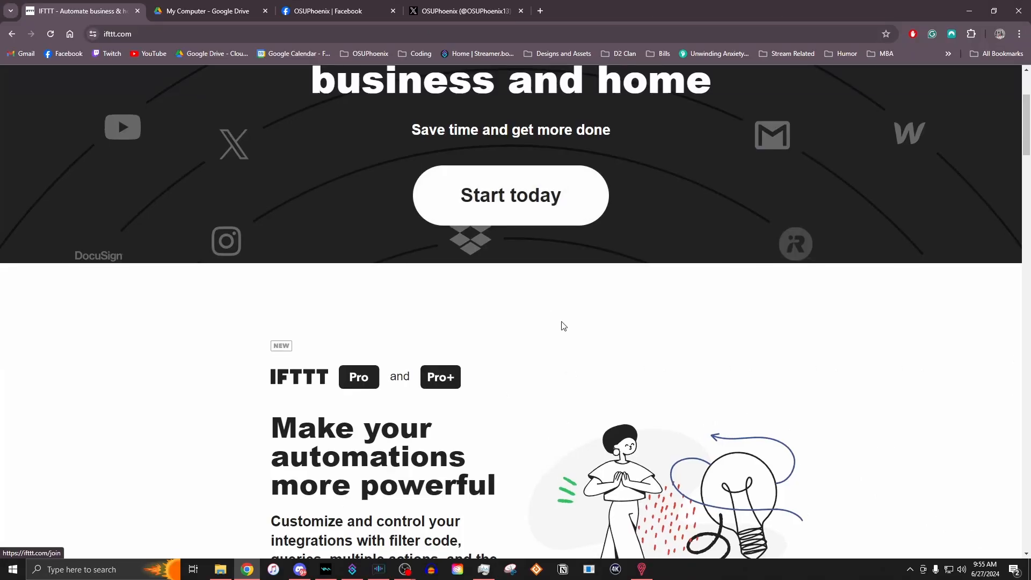
scroll(589, 312, "up", 7)
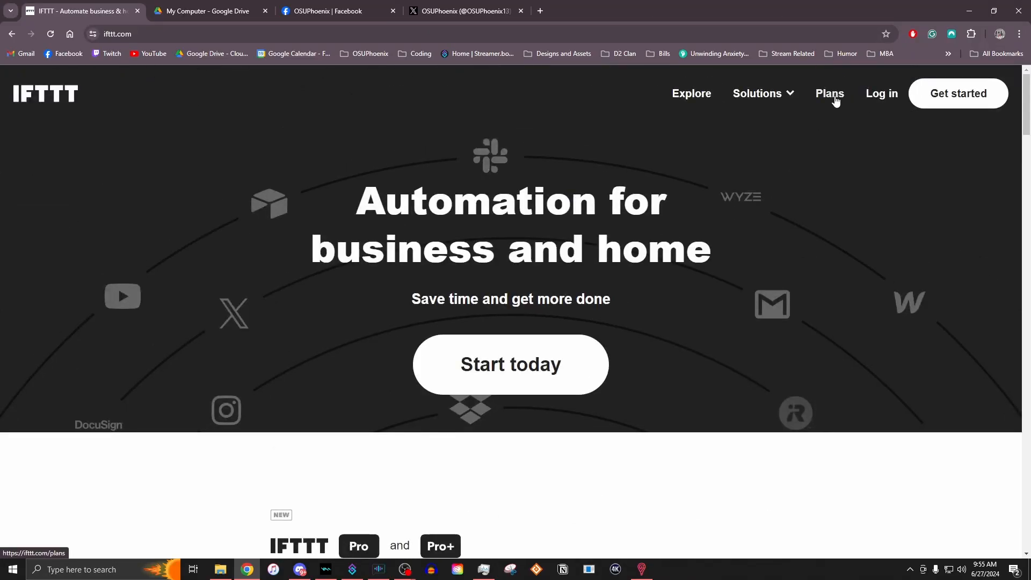
left_click(836, 101)
scroll(693, 223, "down", 3)
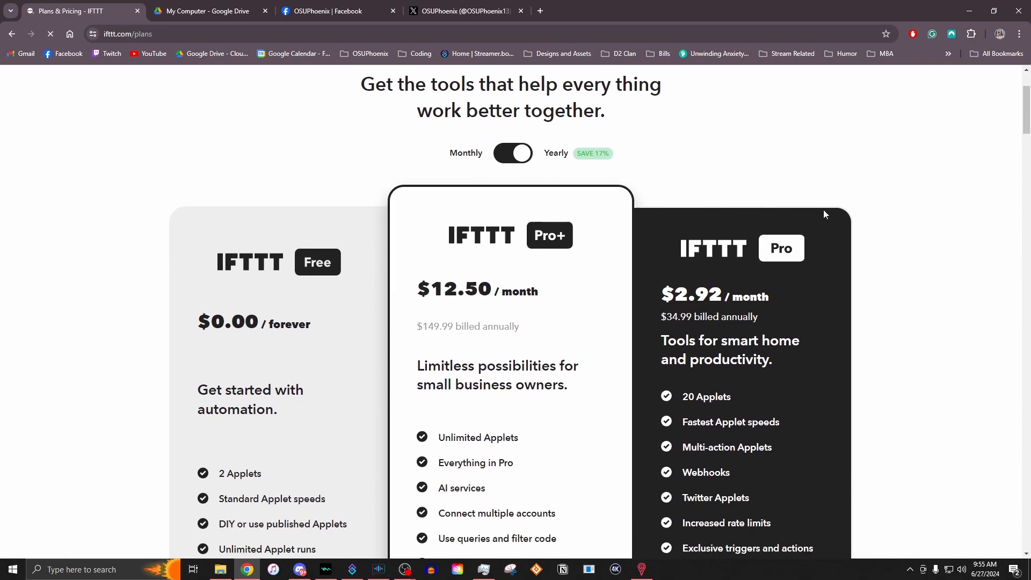
scroll(866, 212, "down", 2)
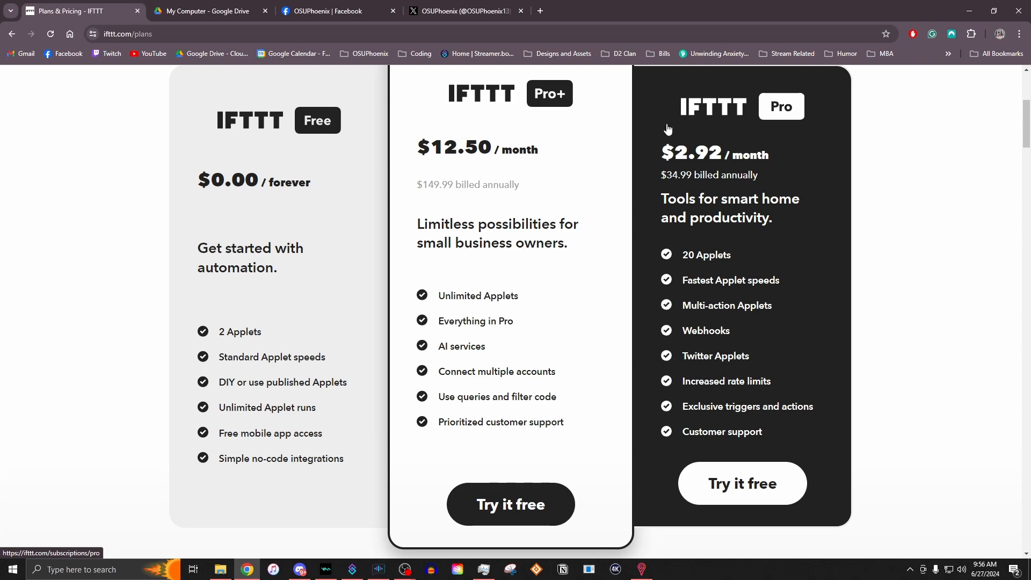
scroll(638, 158, "up", 2)
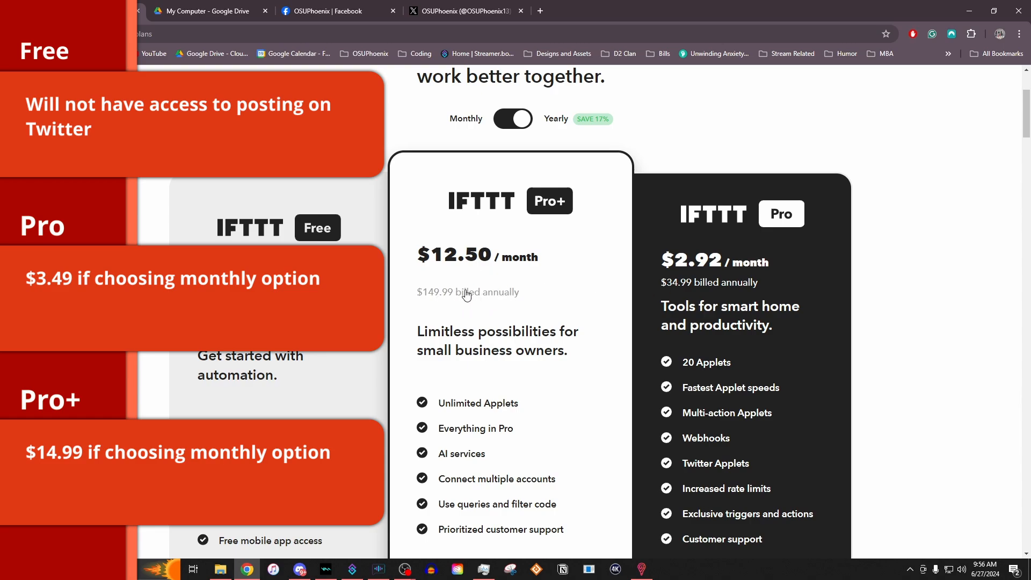
scroll(559, 306, "down", 2)
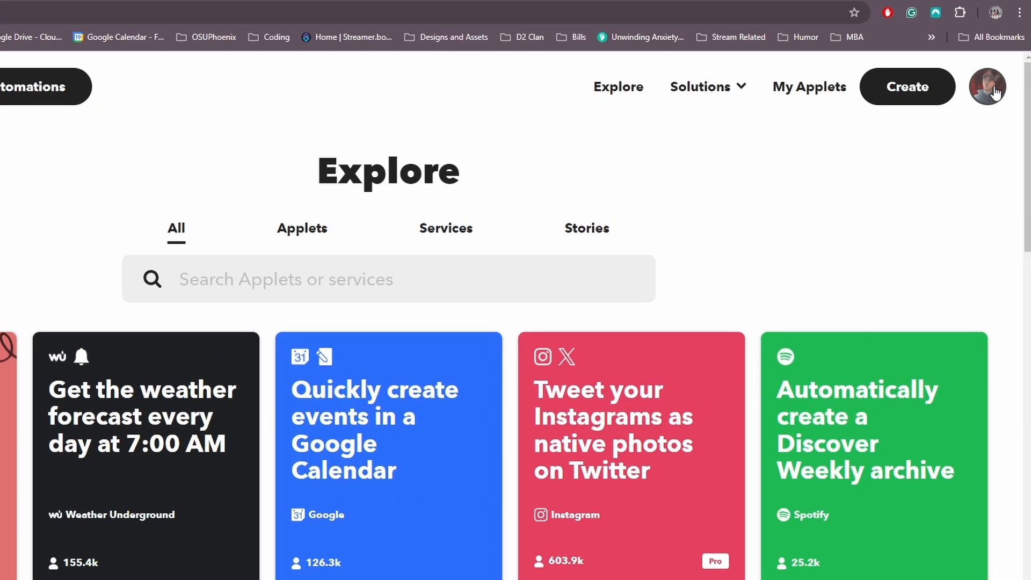
Find Discord among the account's connected services in My services and open its settings.
left_click(1003, 97)
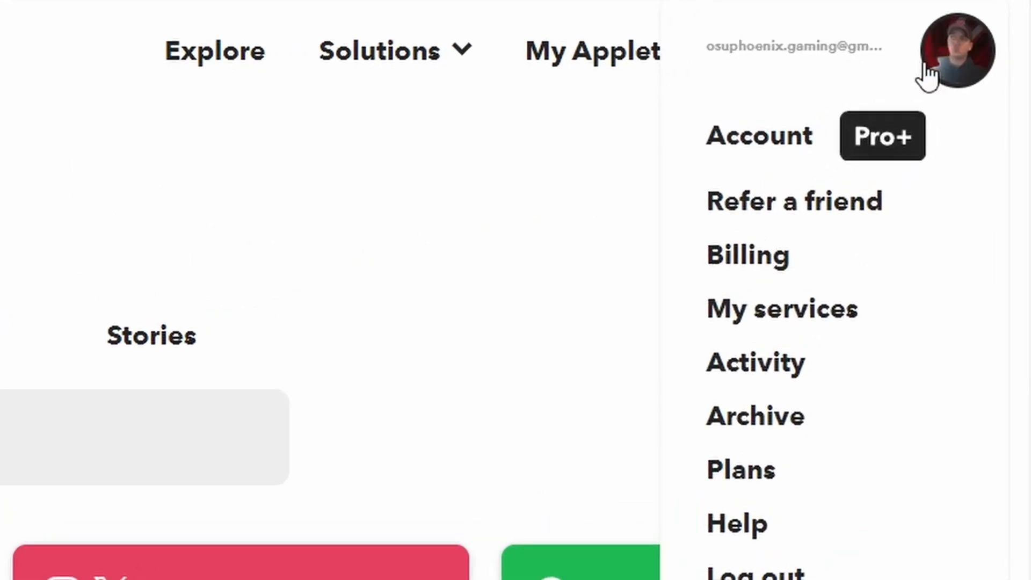
left_click(785, 322)
scroll(799, 217, "up", 10)
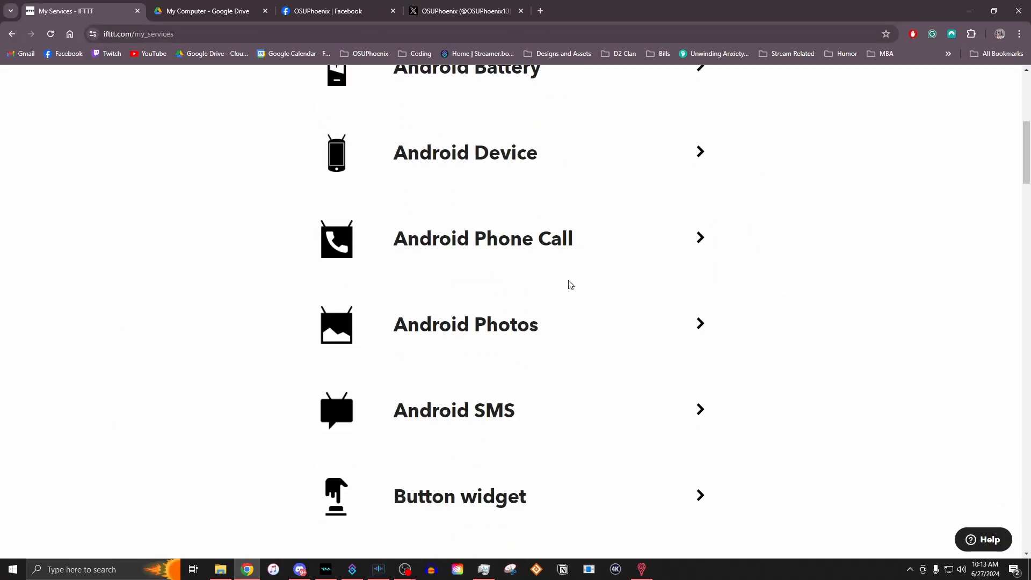
scroll(561, 271, "up", 5)
scroll(510, 252, "down", 1)
scroll(532, 318, "down", 9)
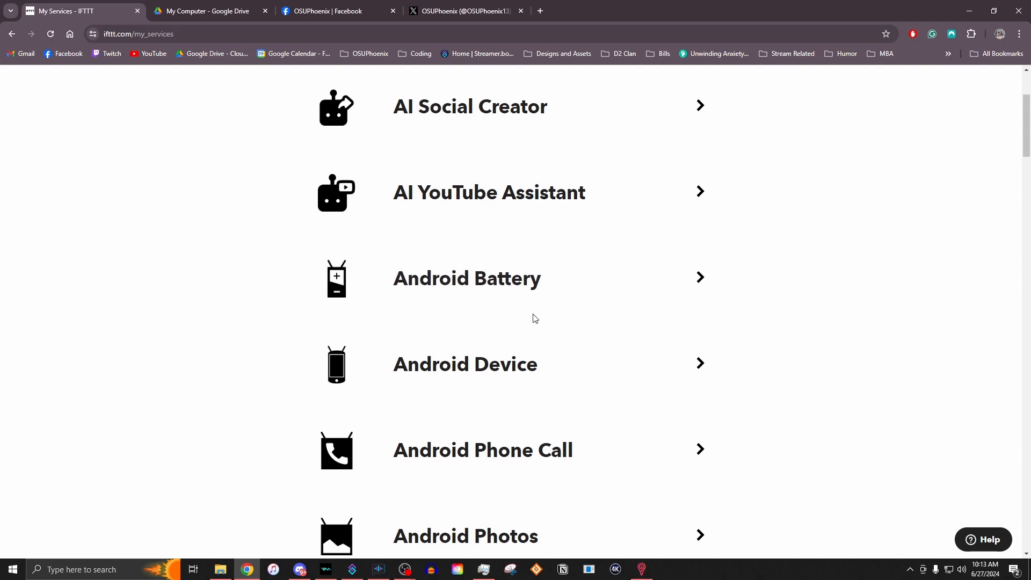
scroll(537, 353, "down", 4)
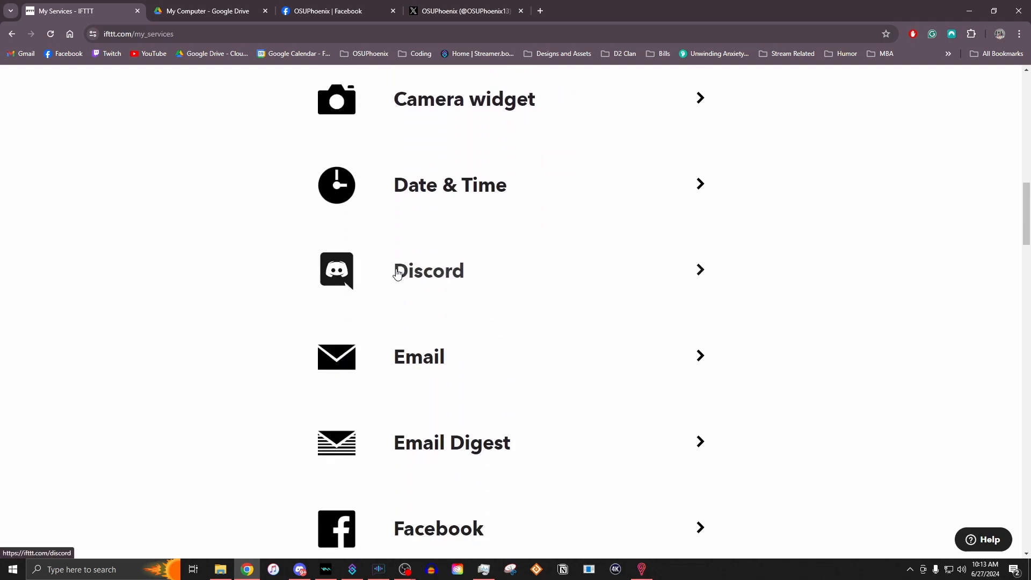
left_click(449, 278)
scroll(447, 276, "down", 5)
scroll(612, 364, "up", 5)
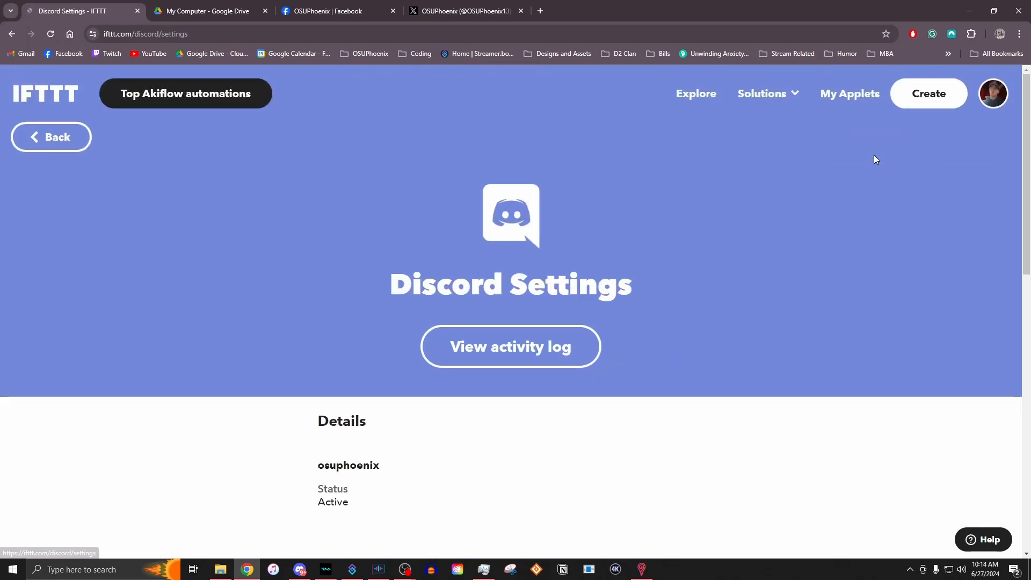
Reconnect Discord to IFTTT, choosing the Thee Network server and authorizing the requested permissions.
scroll(582, 421, "down", 3)
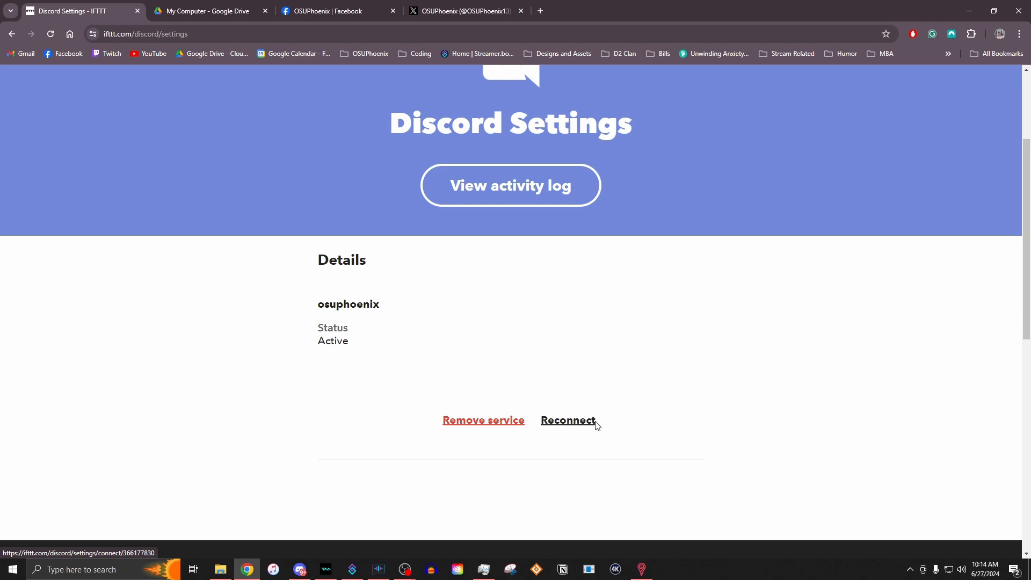
left_click(573, 427)
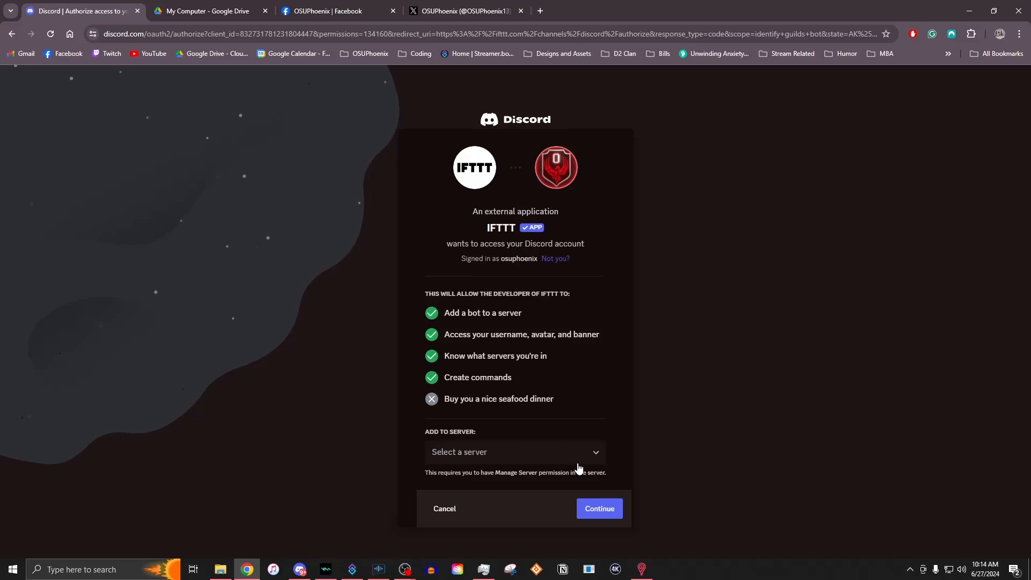
left_click(516, 459)
left_click(486, 518)
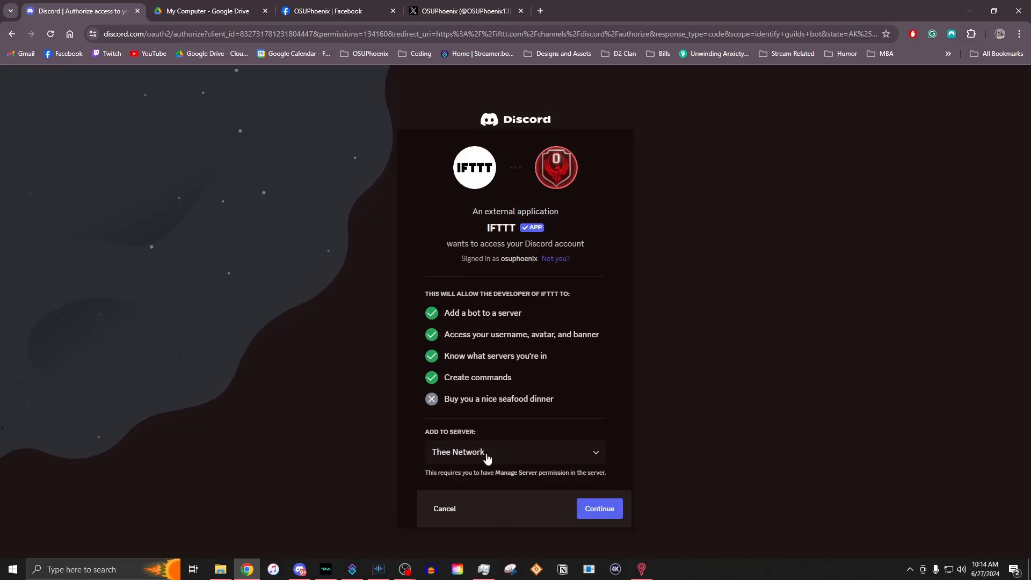
left_click(609, 508)
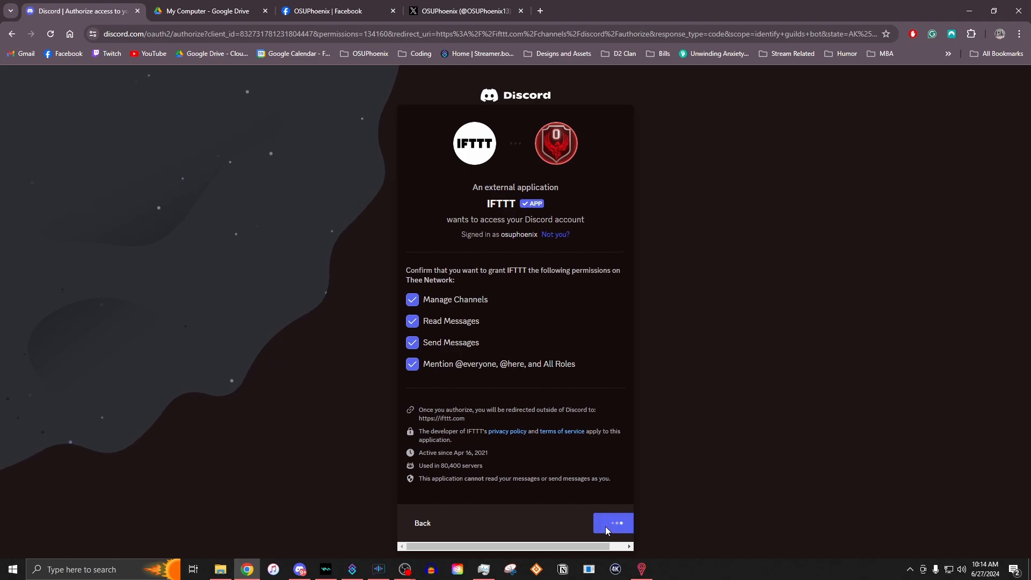
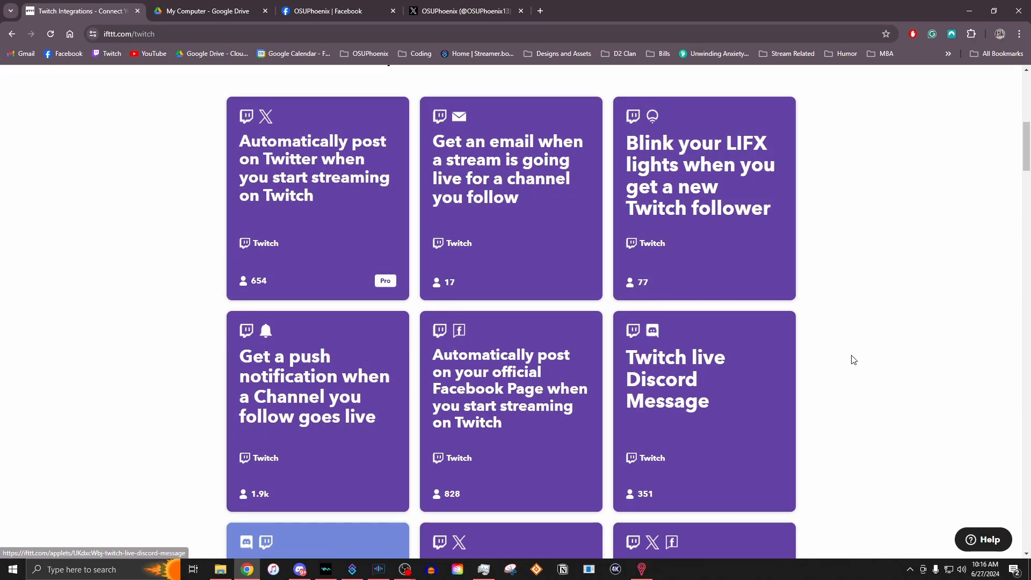
Look through the ready-made applets on the Twitch service page and the existing applets in My Applets.
scroll(819, 342, "down", 1)
scroll(819, 342, "down", 5)
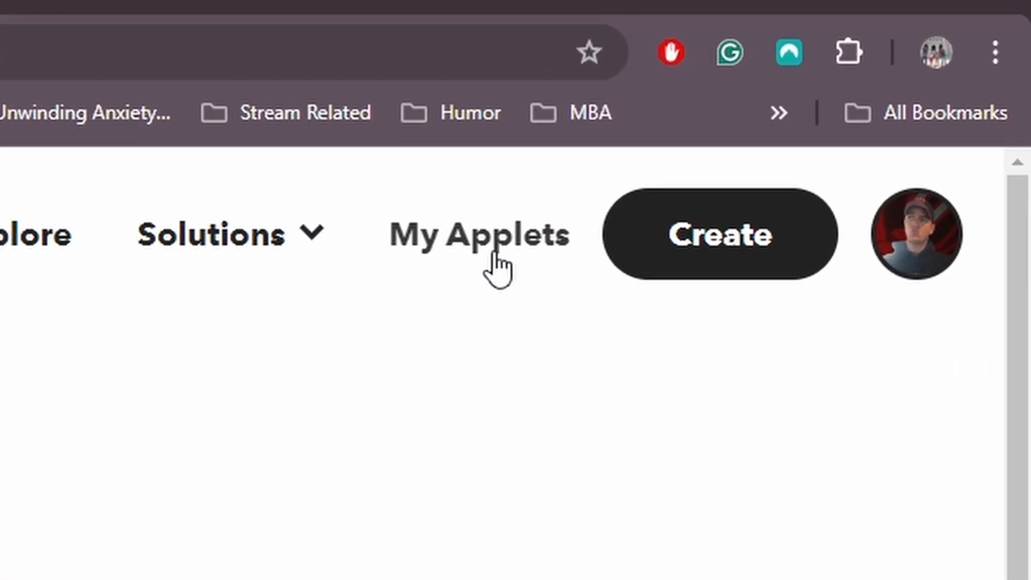
left_click(493, 254)
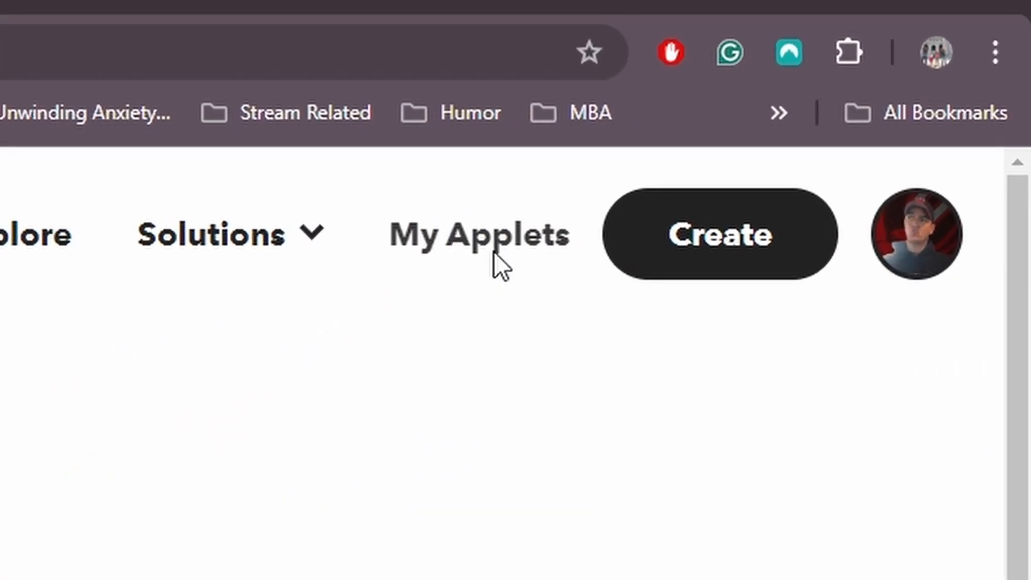
scroll(804, 243, "down", 2)
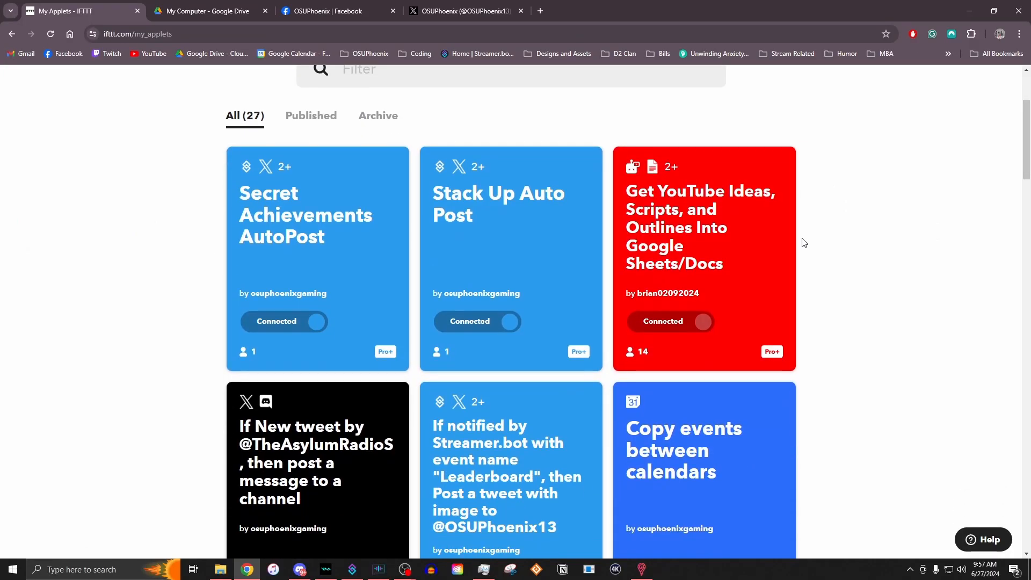
scroll(804, 243, "down", 2)
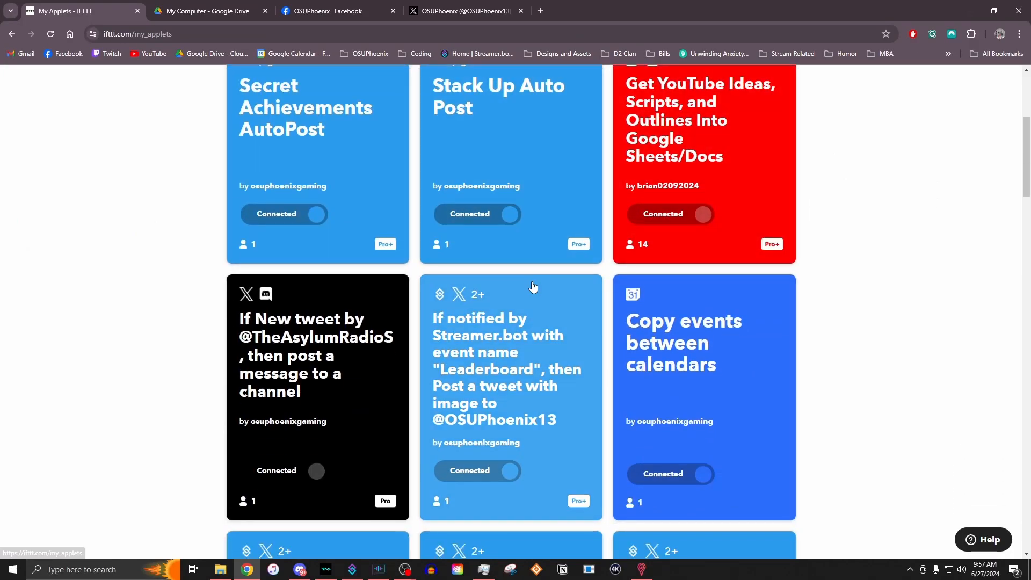
scroll(530, 288, "down", 2)
scroll(556, 293, "down", 11)
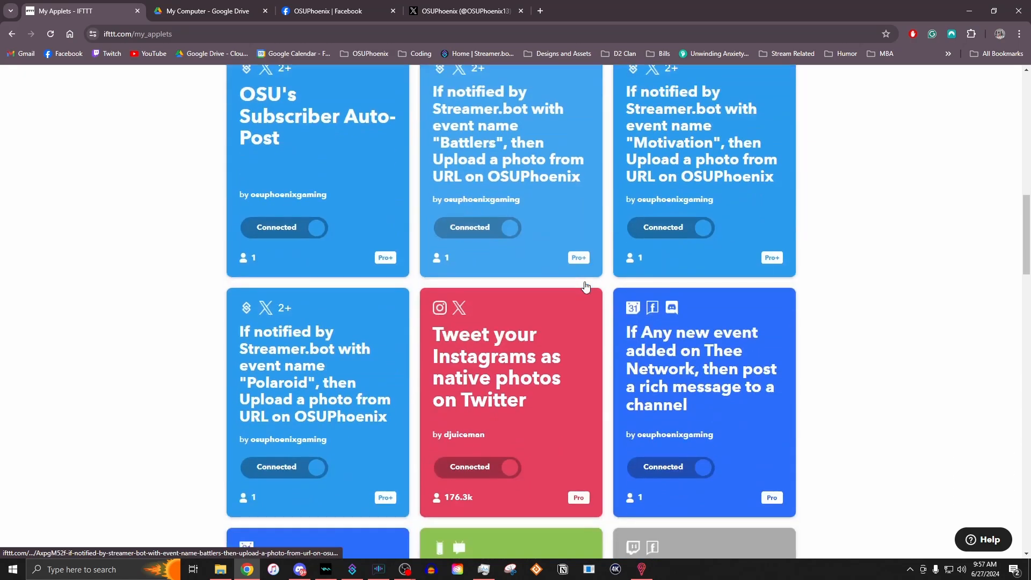
scroll(586, 287, "up", 18)
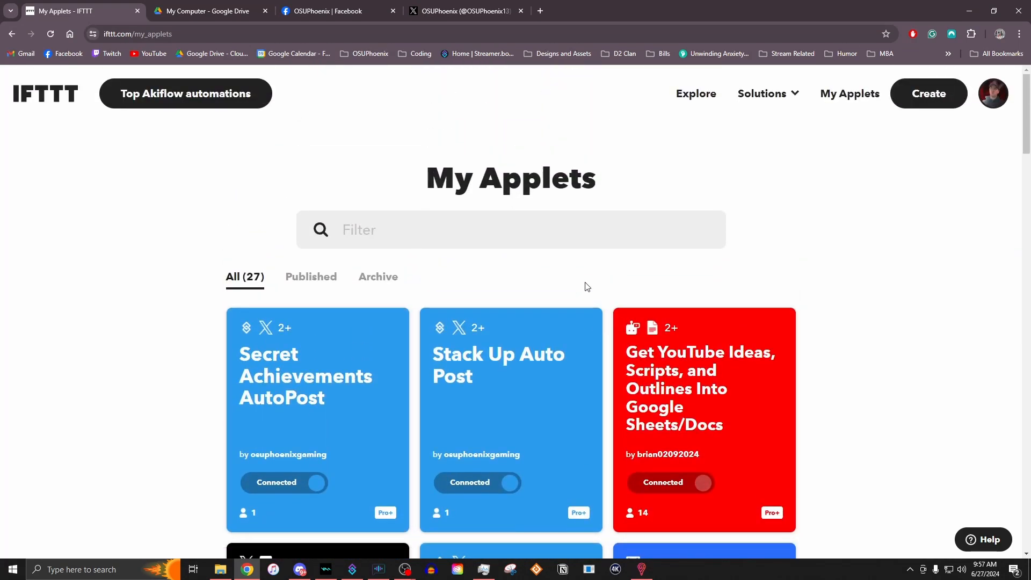
scroll(581, 305, "down", 12)
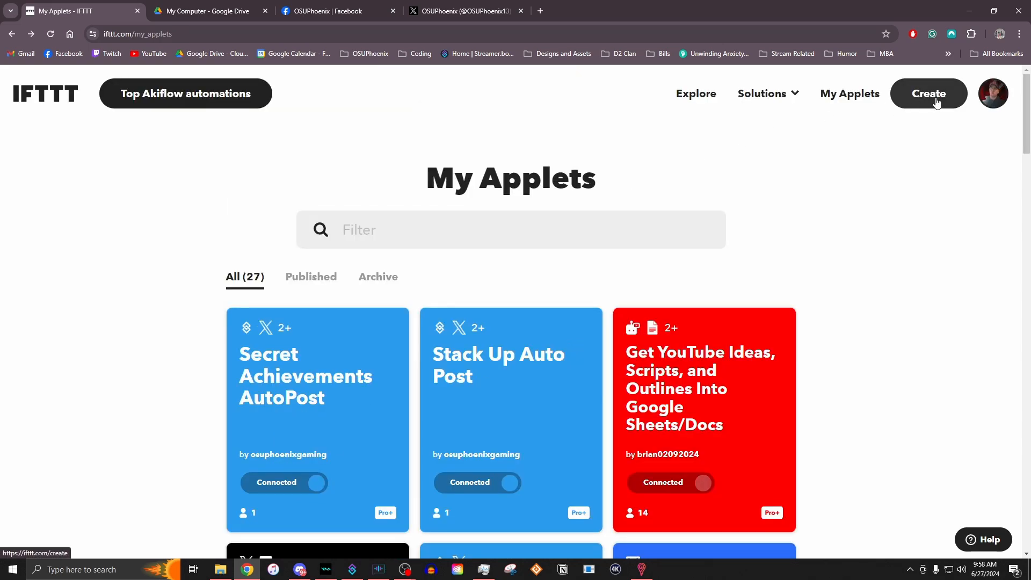
Start a new applet and choose Streamer.bot as its If This service by searching for "stream".
left_click(938, 104)
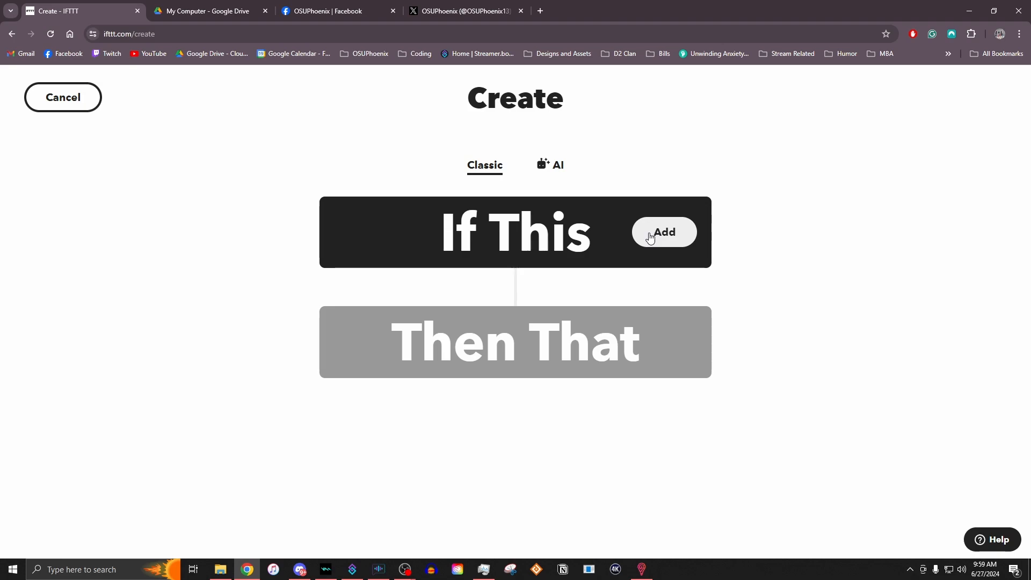
left_click(651, 238)
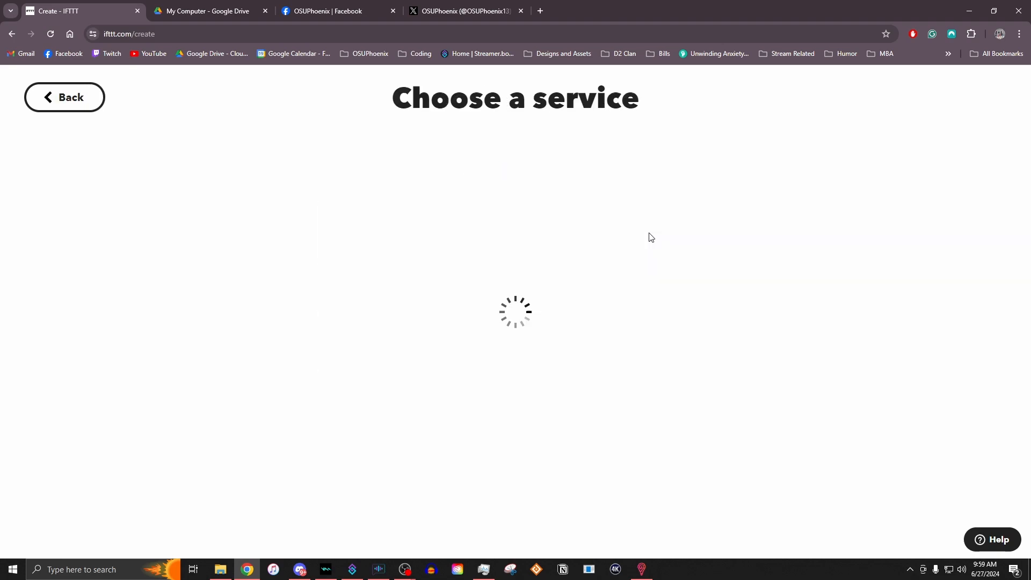
left_click(478, 220)
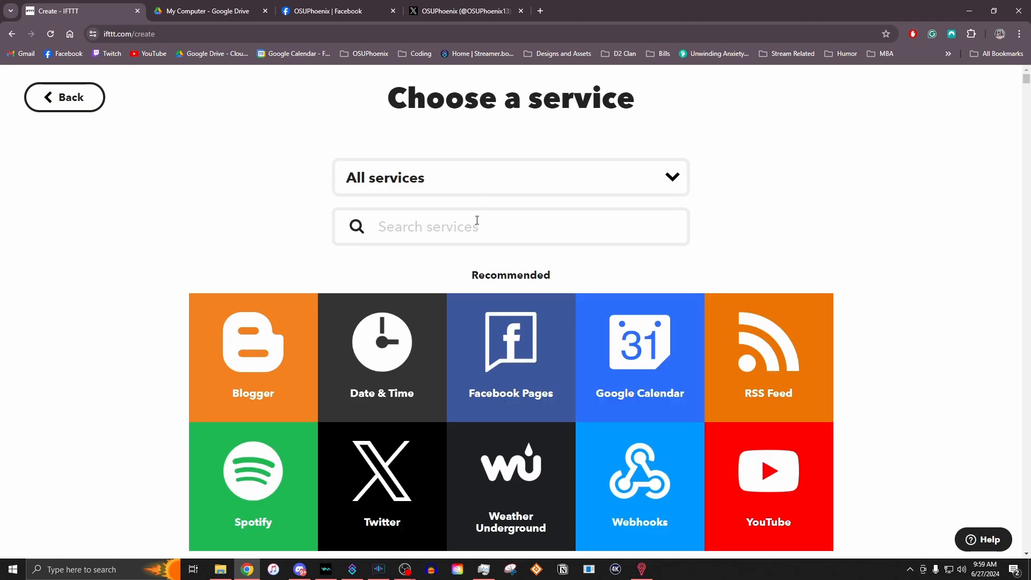
type("s")
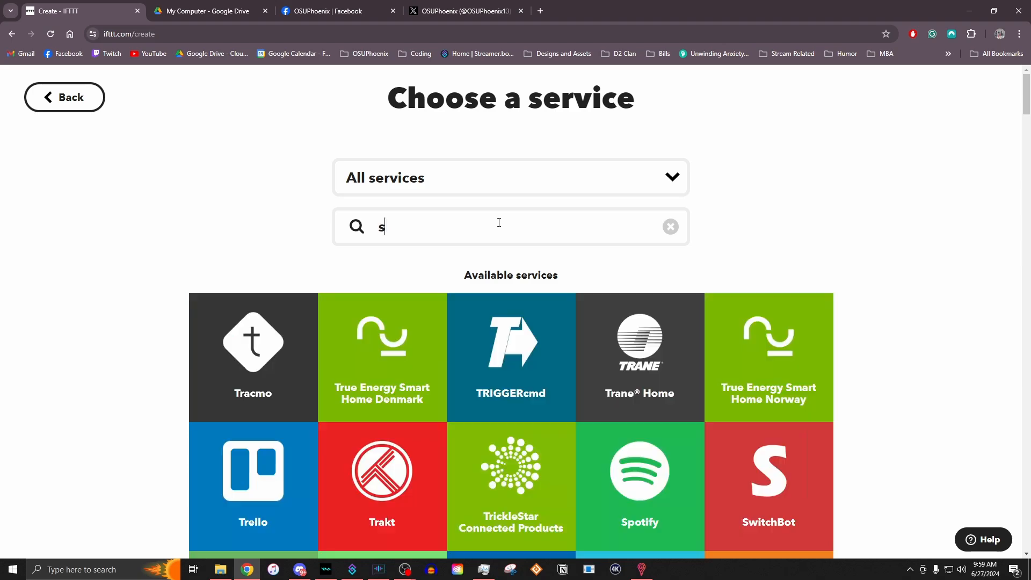
type("tream")
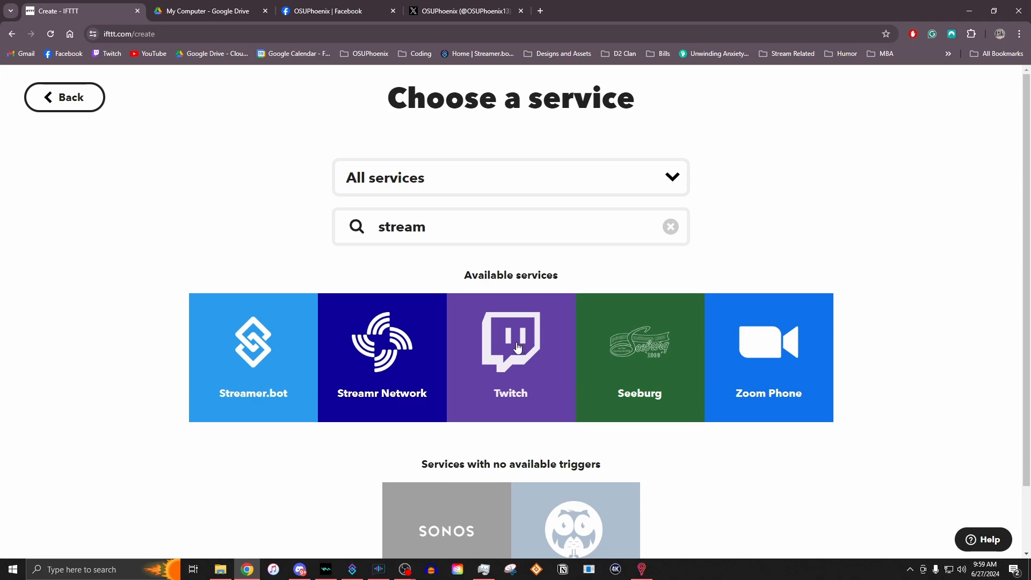
left_click(243, 365)
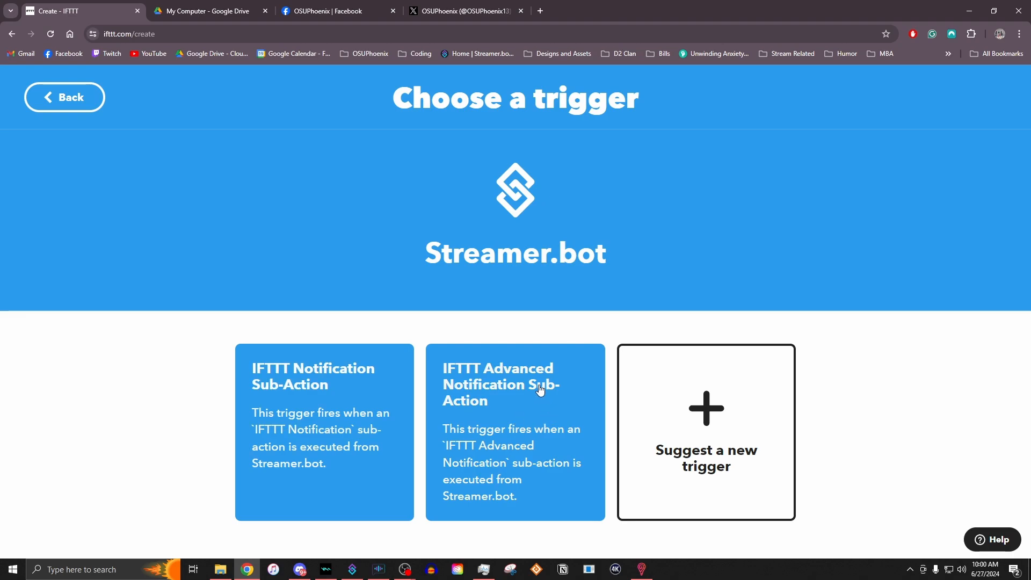
Create an IFTTT Advanced Notification Sub-Action trigger with the event name Battlers.
left_click(521, 407)
scroll(491, 407, "down", 1)
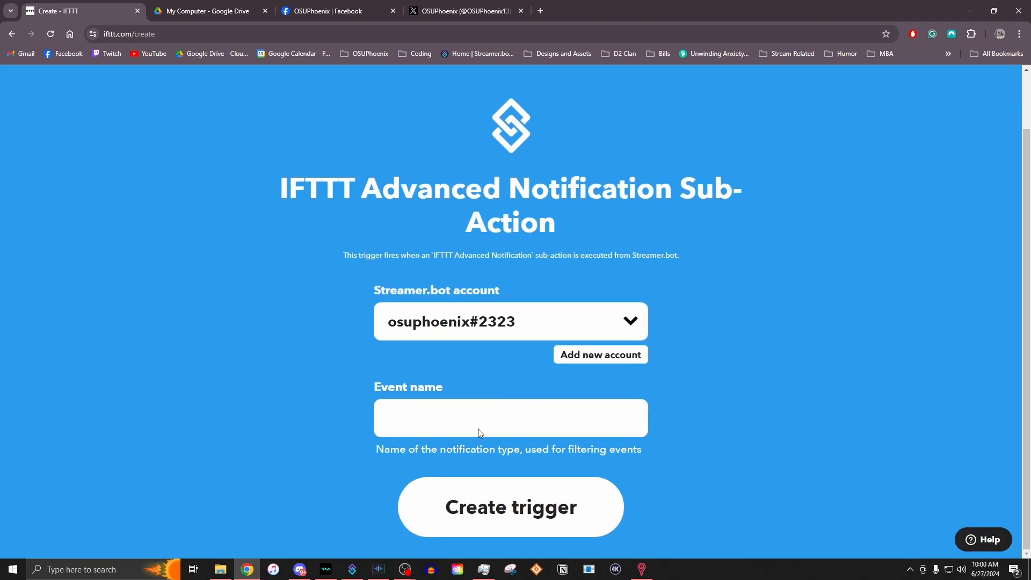
left_click(479, 432)
type("Battlers")
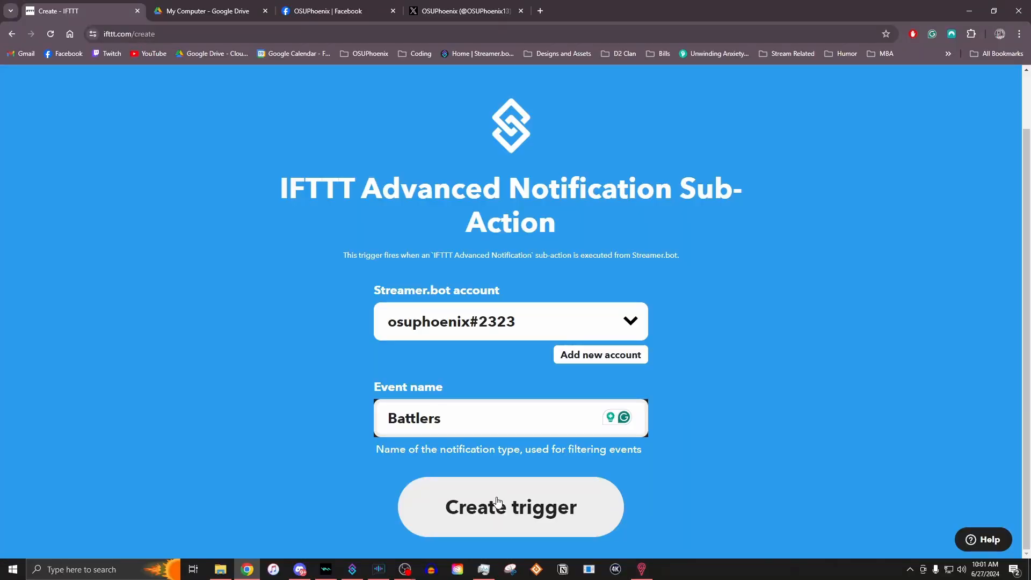
left_click(498, 502)
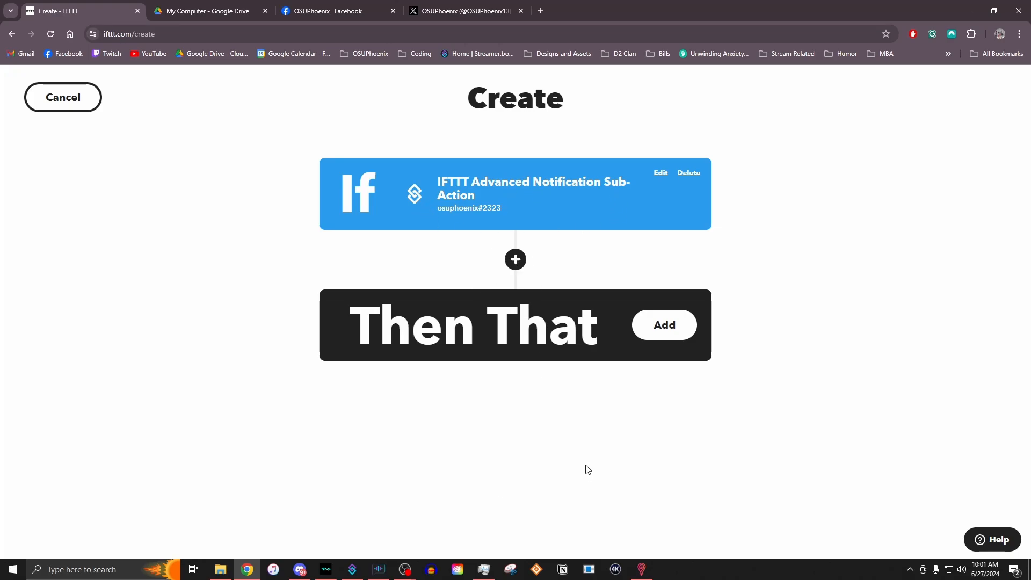
Add a Google Drive query of the type History of photos uploaded in your folder, searching the services for "google".
left_click(517, 260)
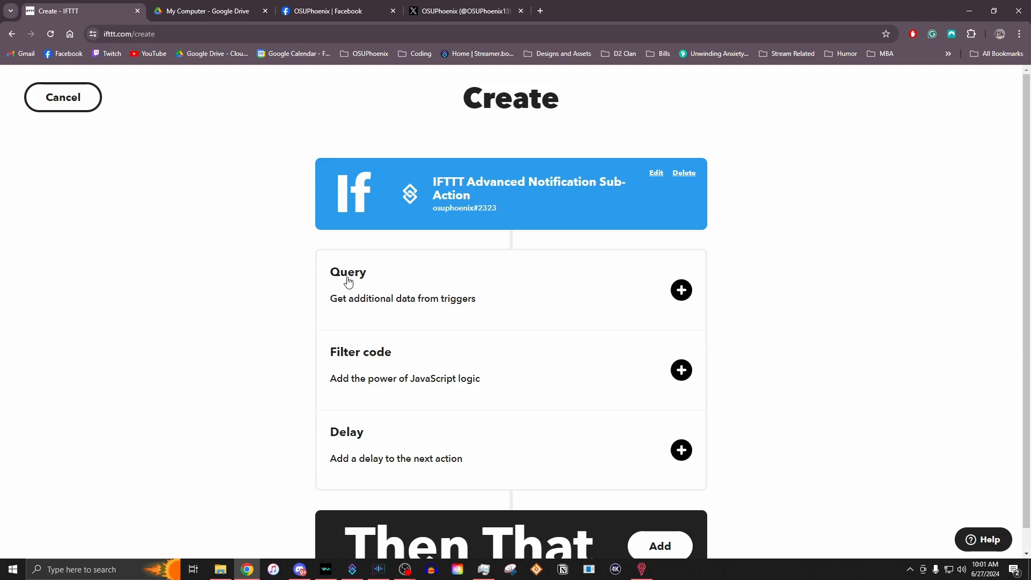
left_click(682, 291)
left_click(469, 227)
type("google")
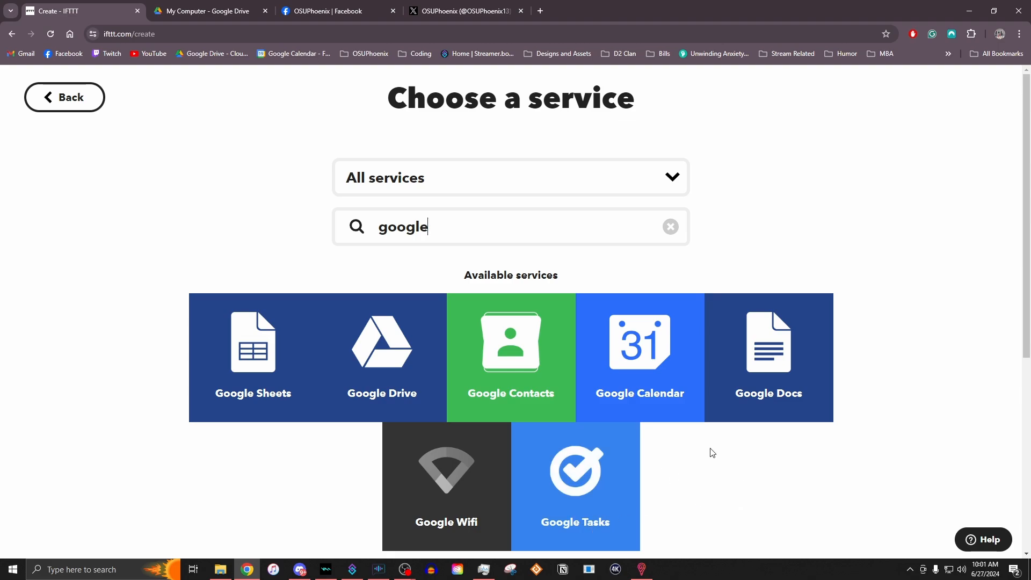
left_click(394, 355)
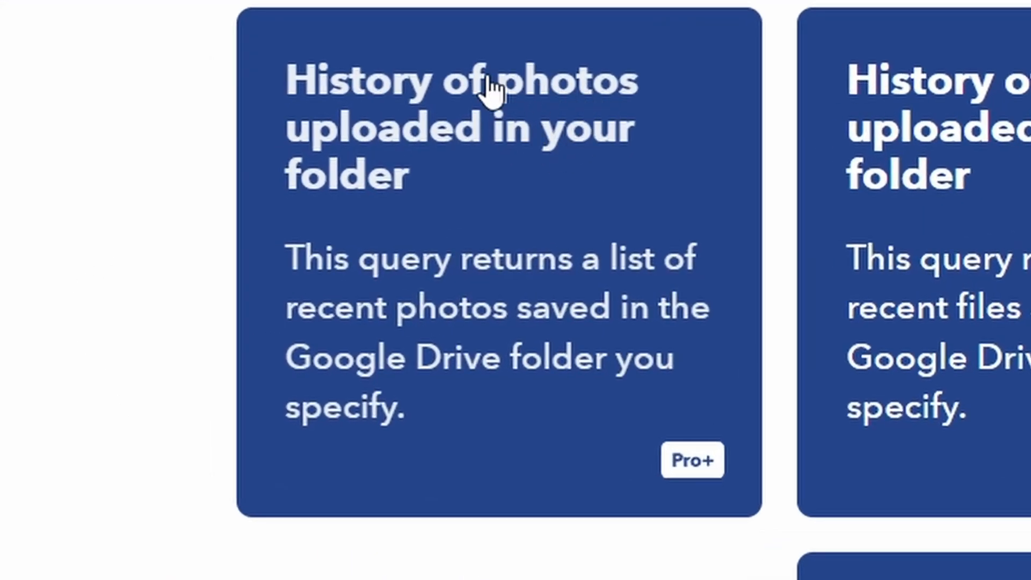
left_click(526, 186)
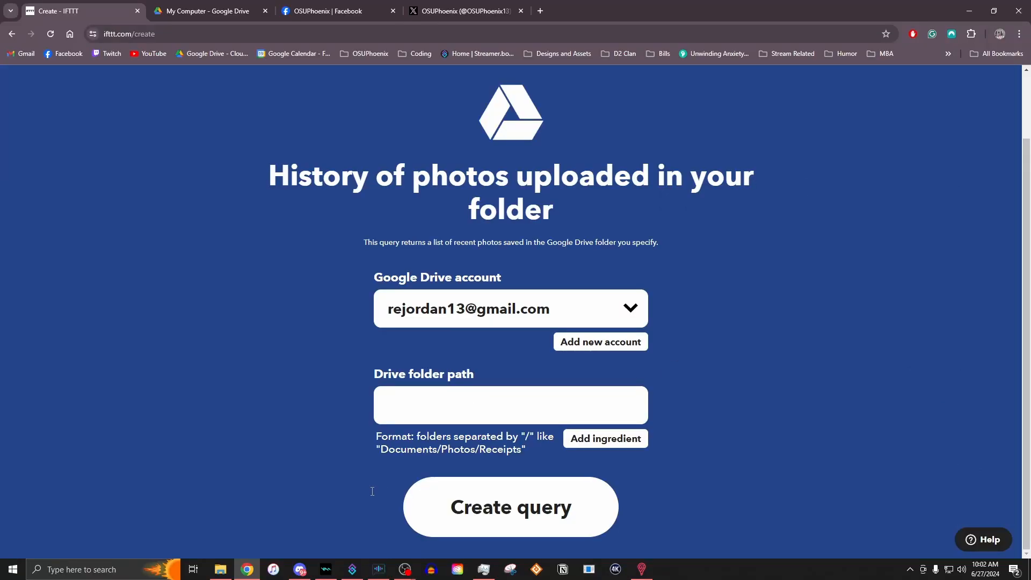
Set the query's Drive folder path to Battlers and create the query.
left_click(220, 570)
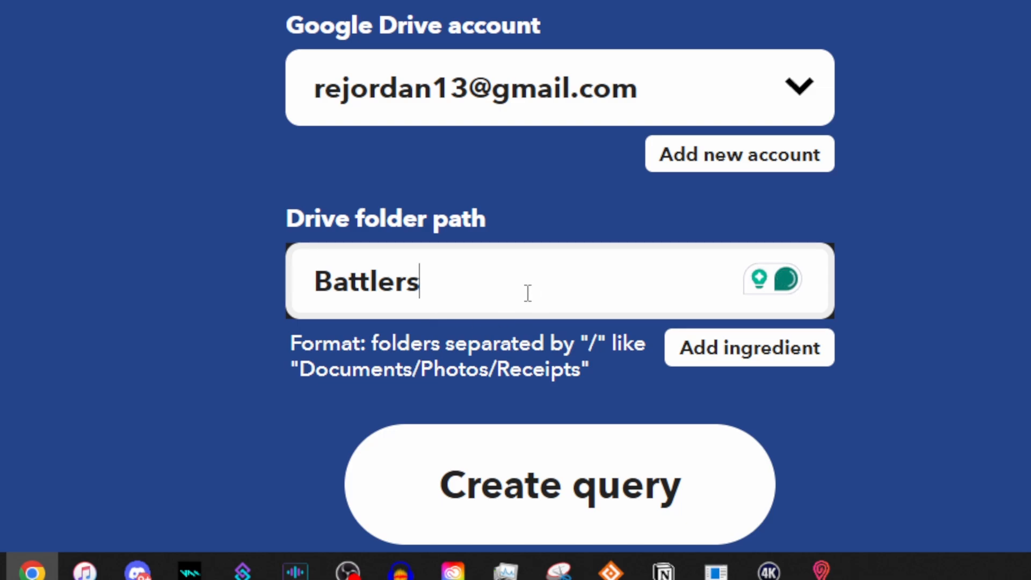
type("/another folder")
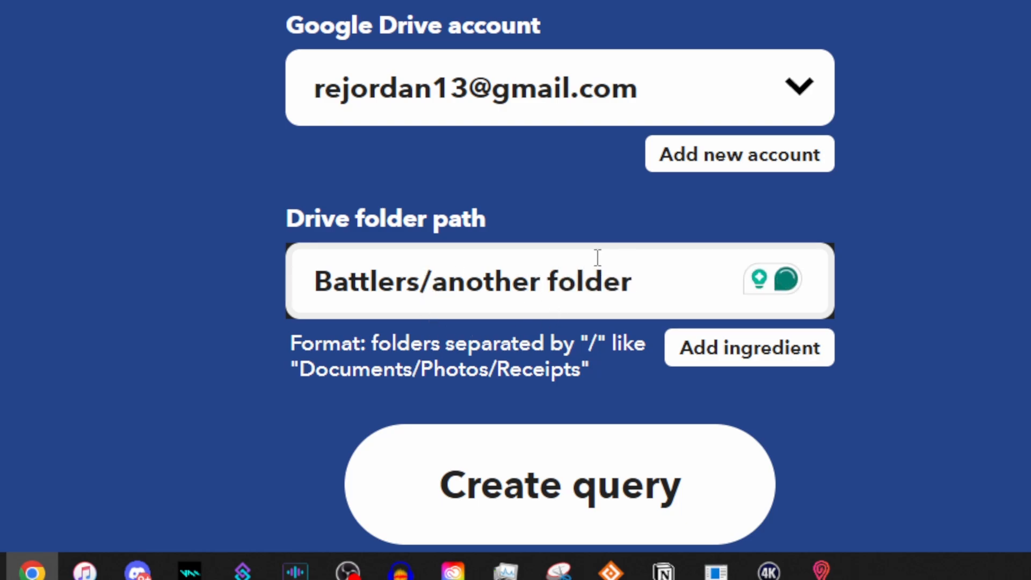
left_click_drag(651, 285, 422, 287)
key("BackSpace")
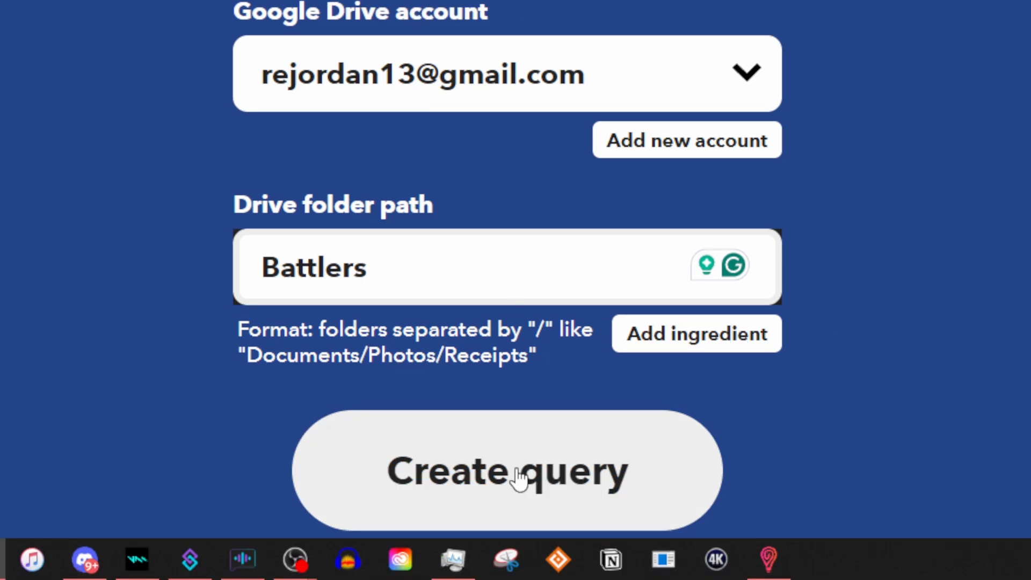
left_click(518, 475)
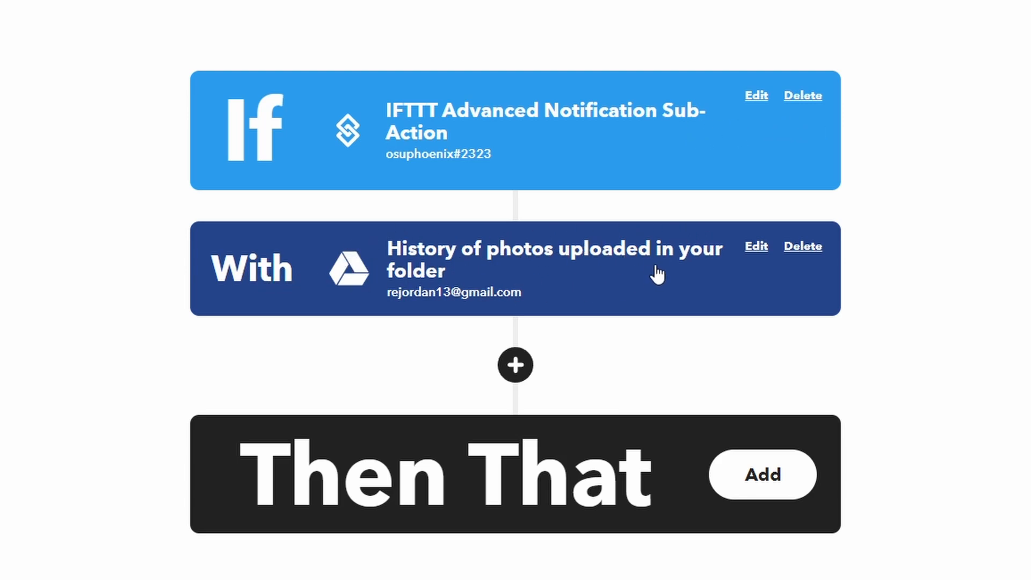
Add a 2-minute delay and choose Twitter's Post a tweet with image as the Then That action.
left_click(512, 371)
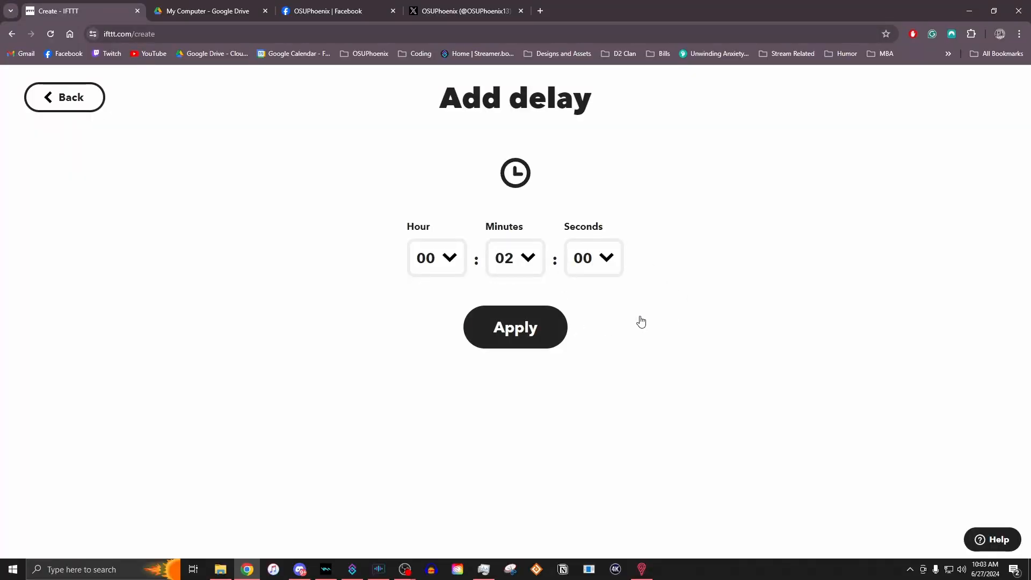
left_click(547, 324)
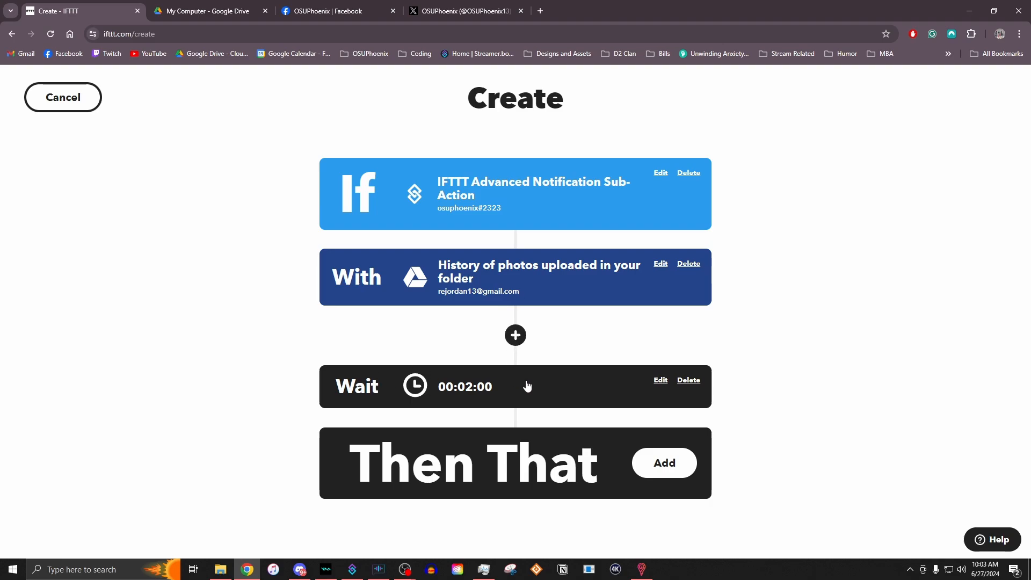
left_click(682, 463)
type("twitt")
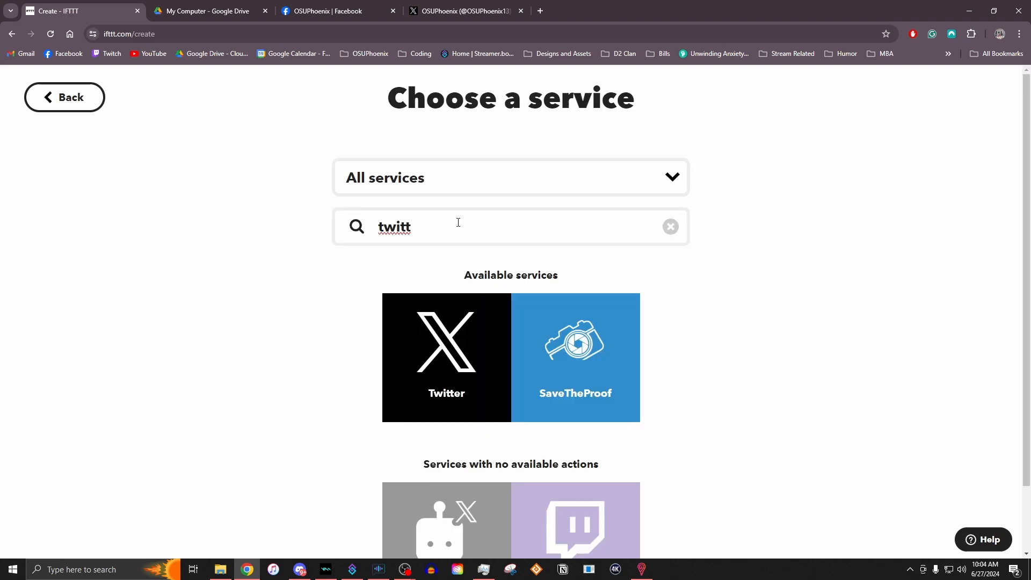
left_click(468, 358)
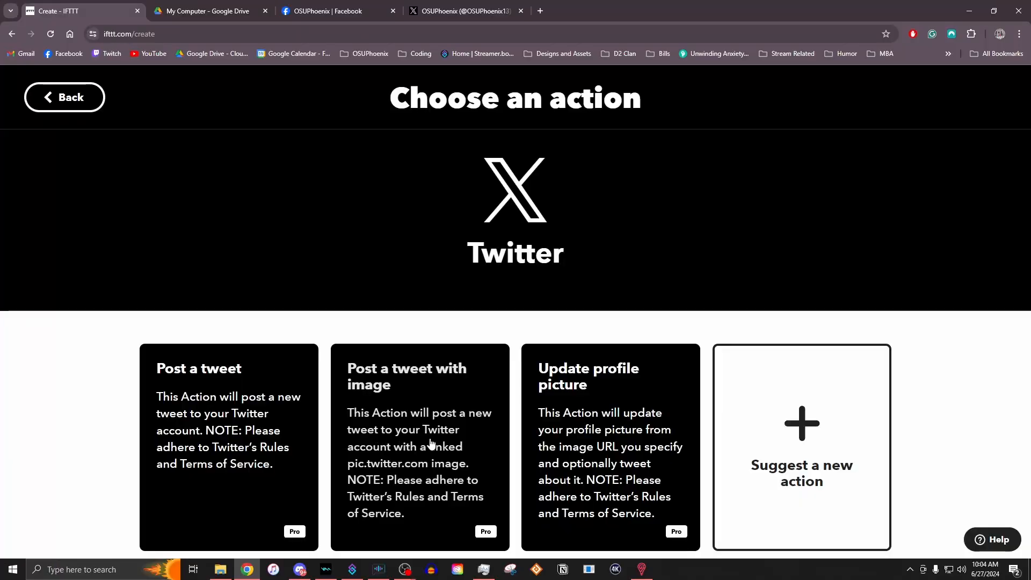
left_click(413, 428)
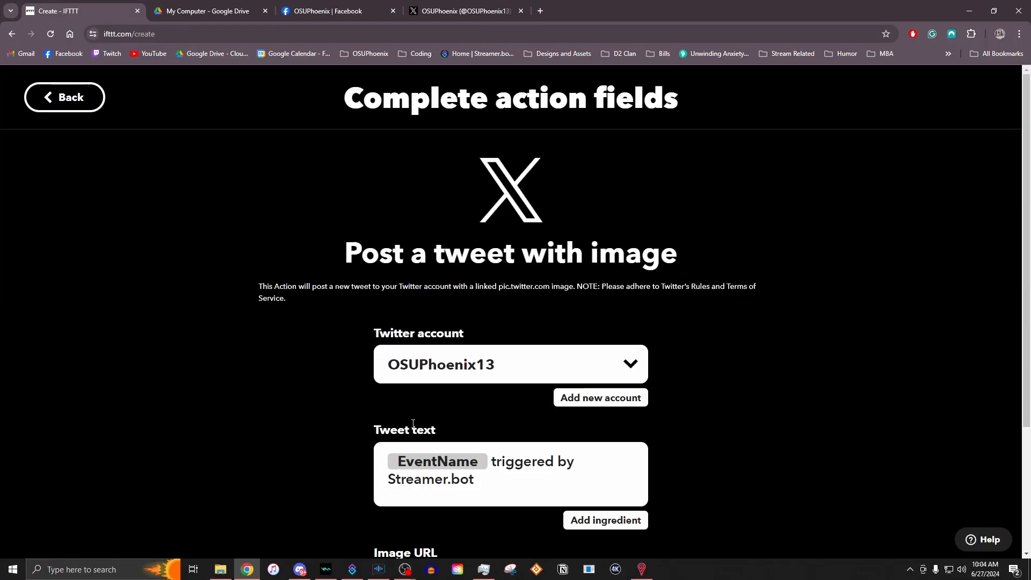
Replace the default tweet text with Streamer.bot's Argument2Value ingredient, checking which argument holds %allText% in the Streamer.bot notification.
scroll(408, 302, "down", 2)
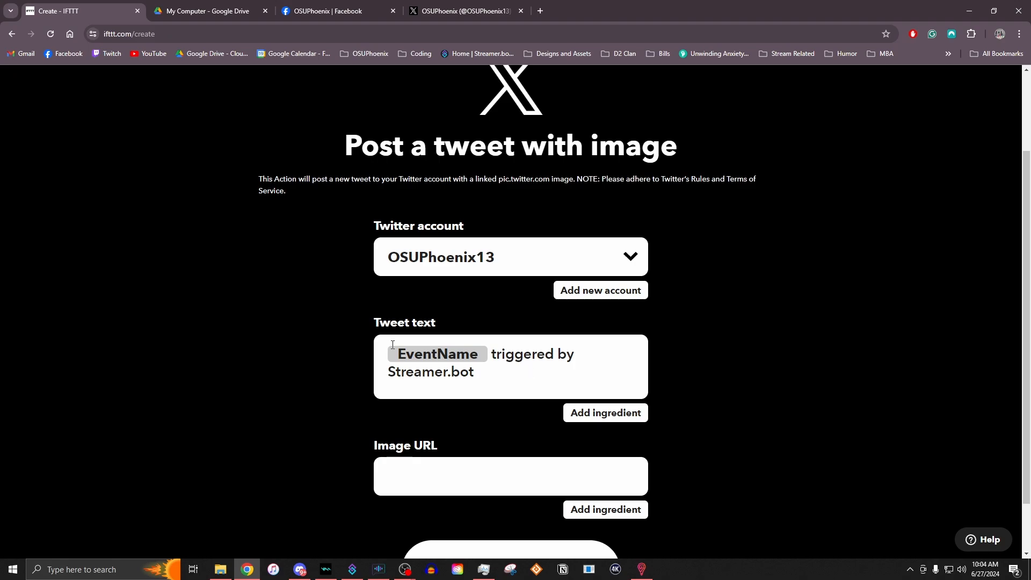
left_click(479, 379)
left_click_drag(479, 379, 359, 350)
key("BackSpace")
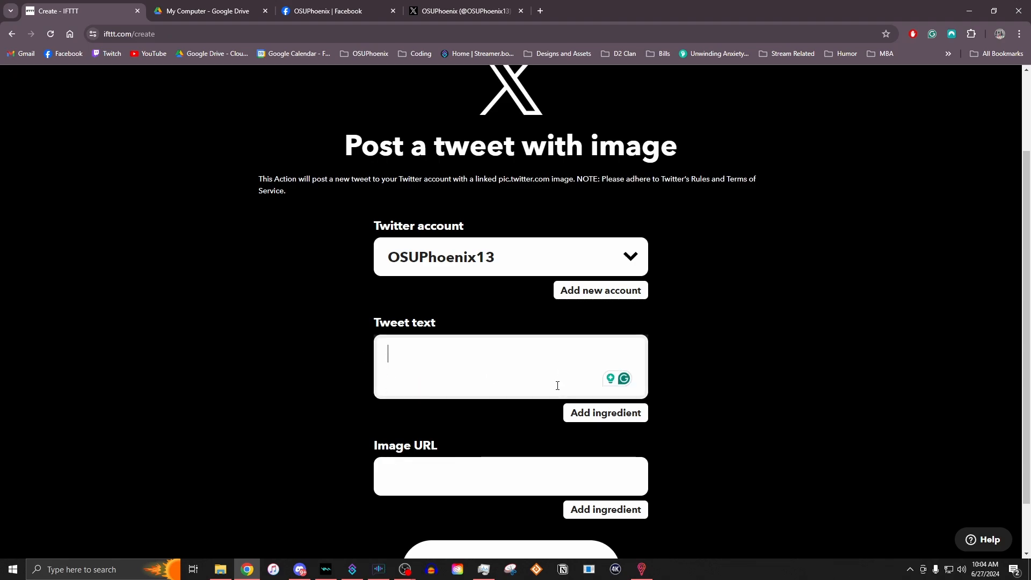
left_click(618, 421)
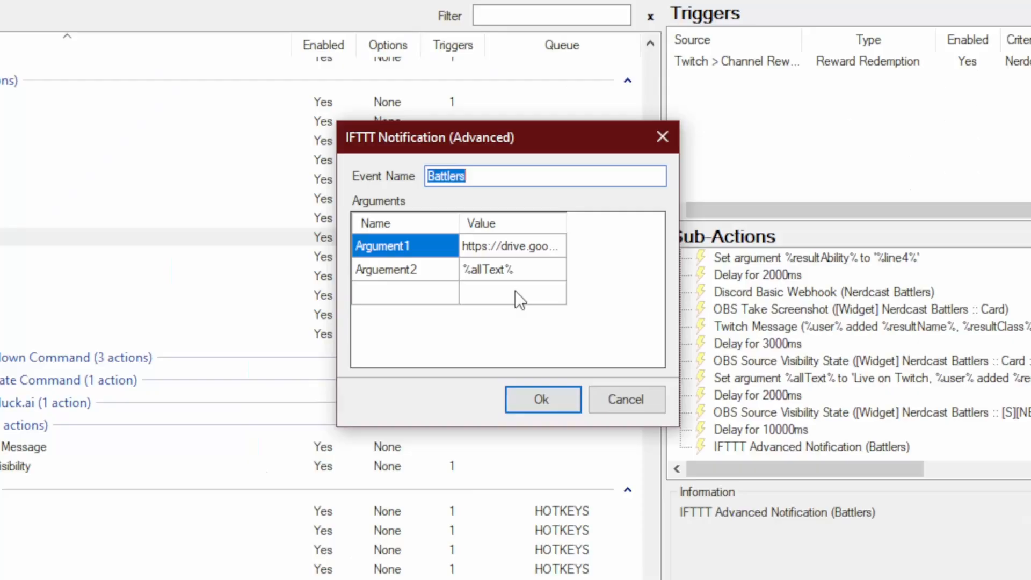
left_click(505, 270)
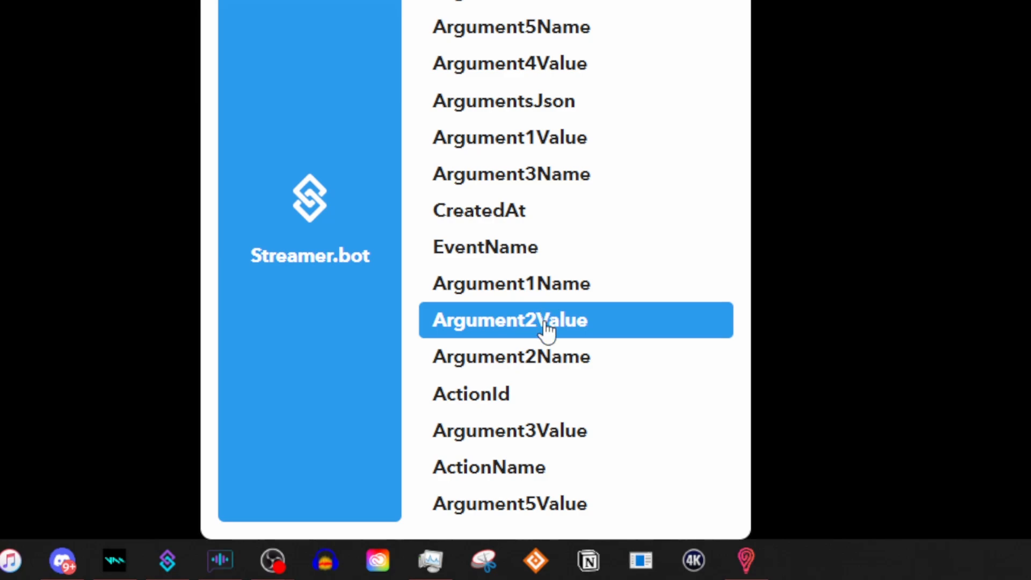
left_click(548, 322)
scroll(556, 308, "up", 4)
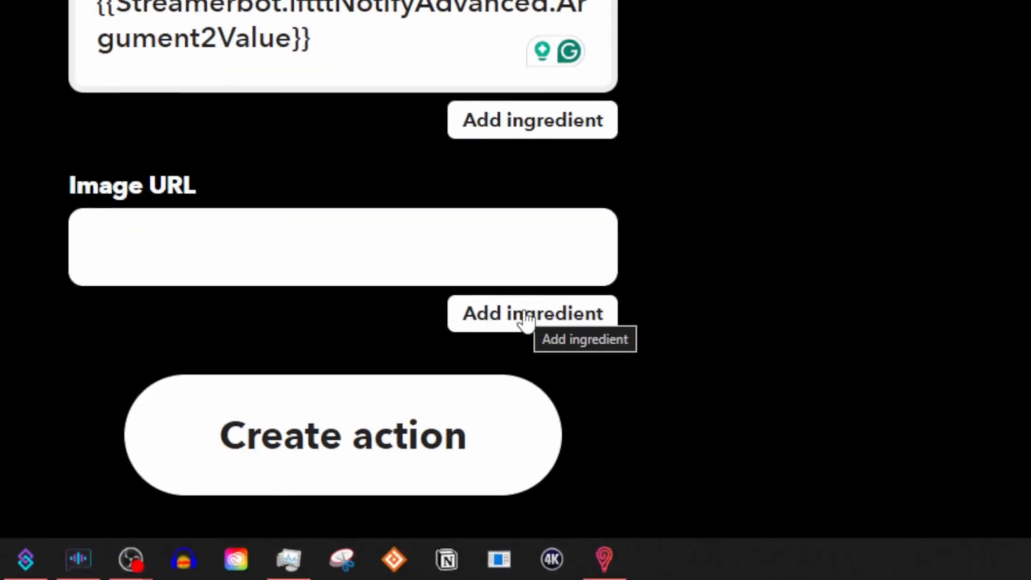
Fill the tweet's Image URL with the PhotoUrl ingredient from the Google Drive photo history and create the action.
left_click(525, 316)
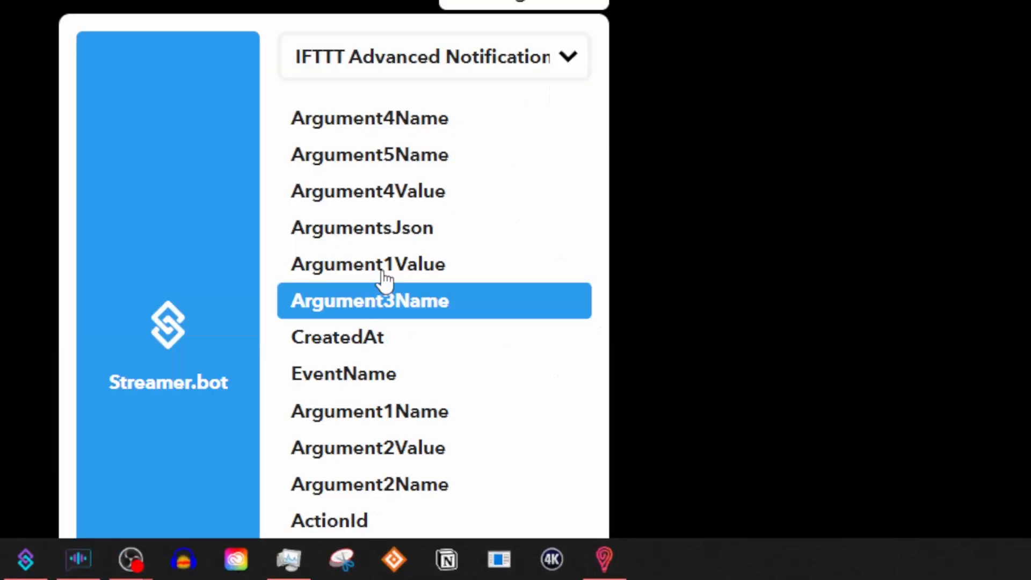
scroll(435, 436, "up", 6)
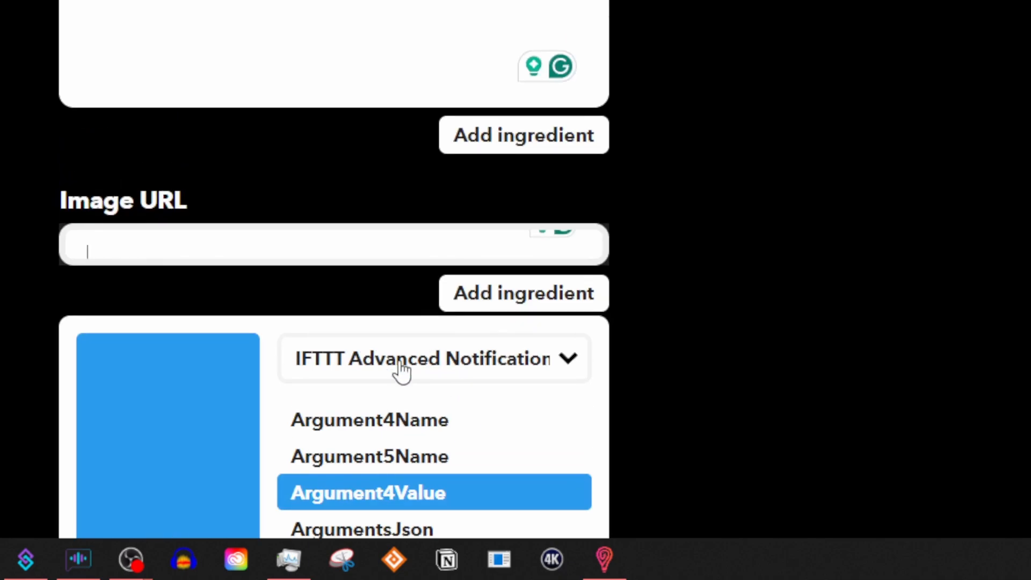
left_click(442, 364)
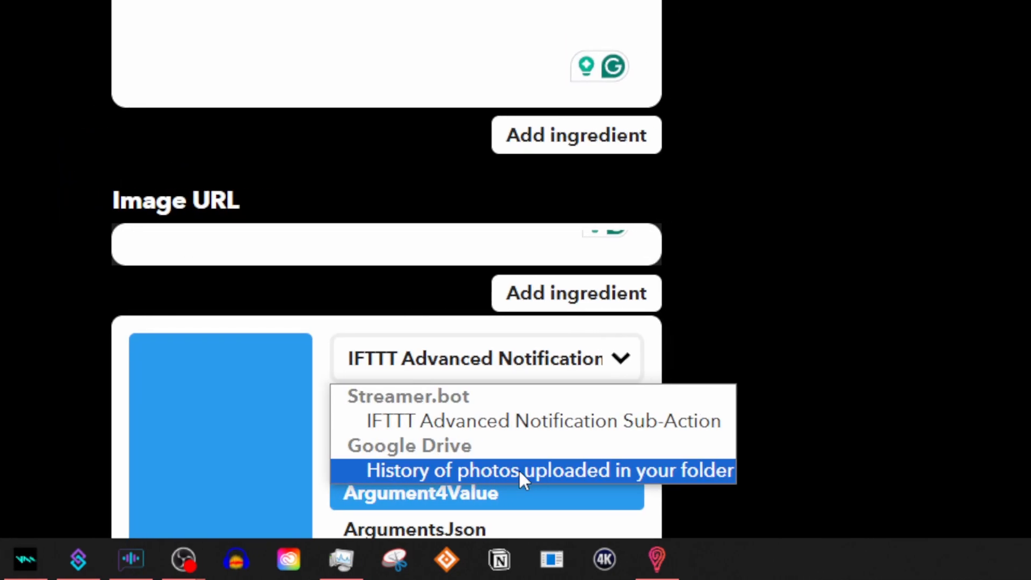
left_click(517, 469)
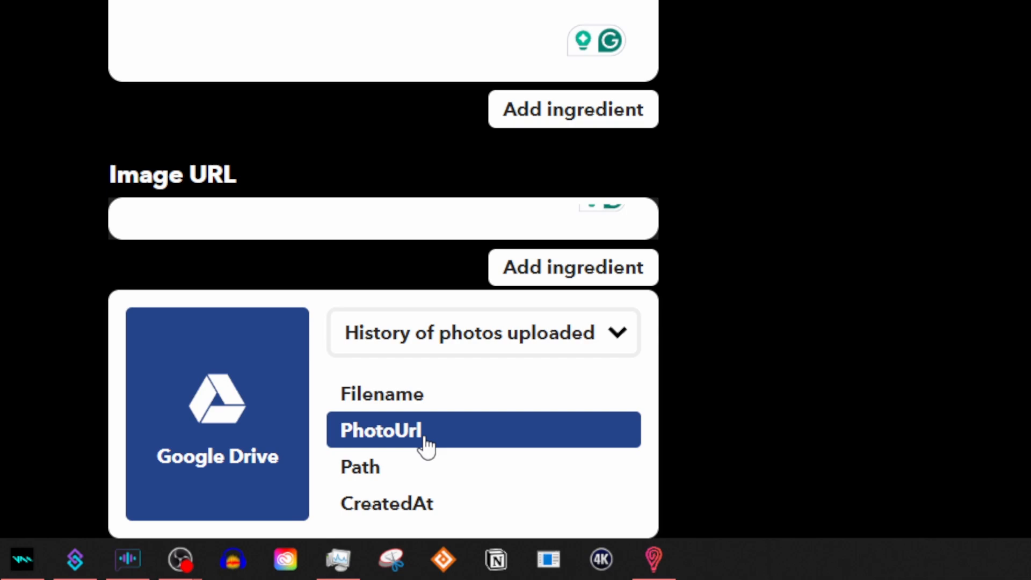
left_click(384, 445)
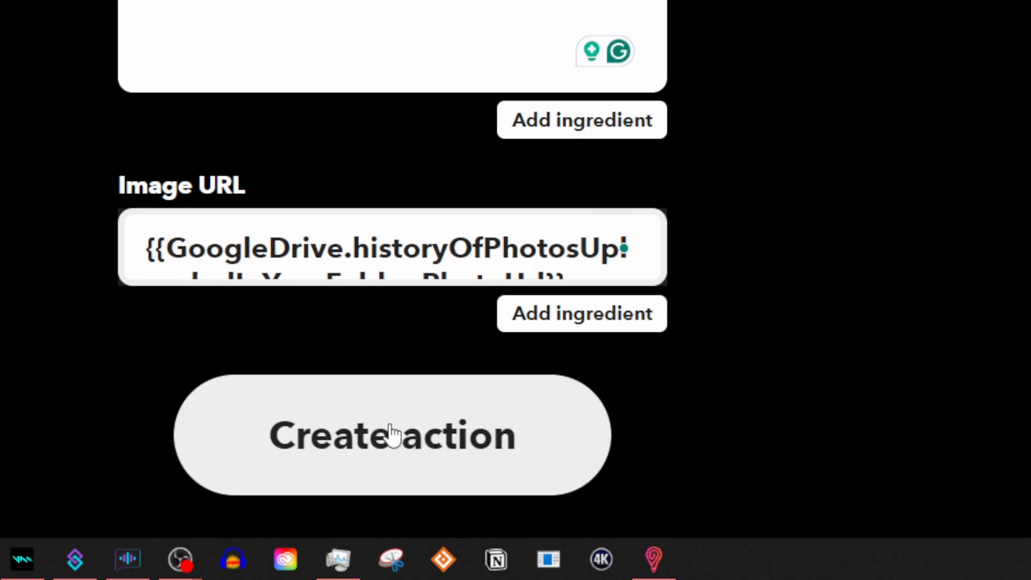
left_click(391, 431)
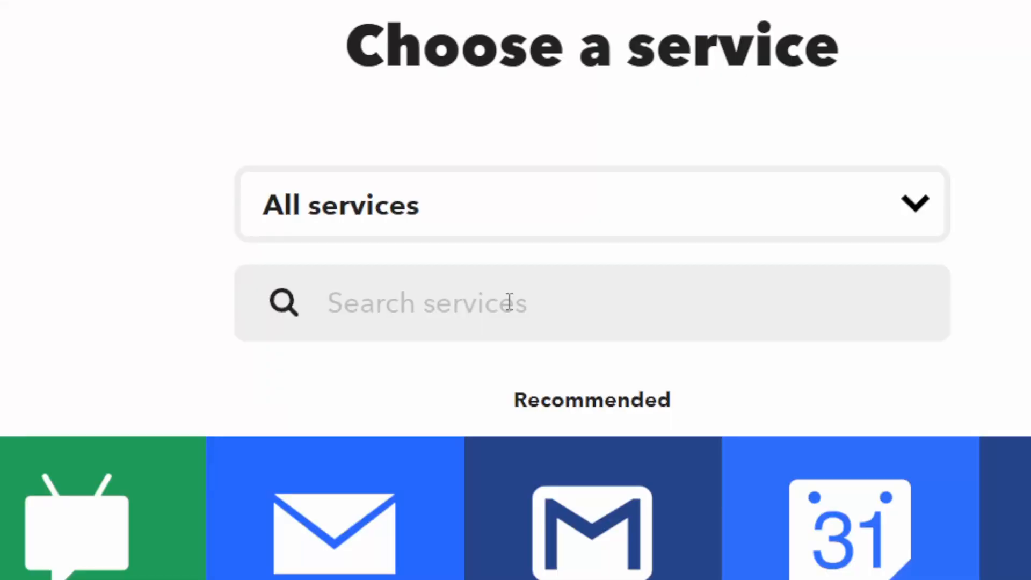
Find the Facebook Pages service for another action and choose Upload a photo from URL.
left_click(509, 303)
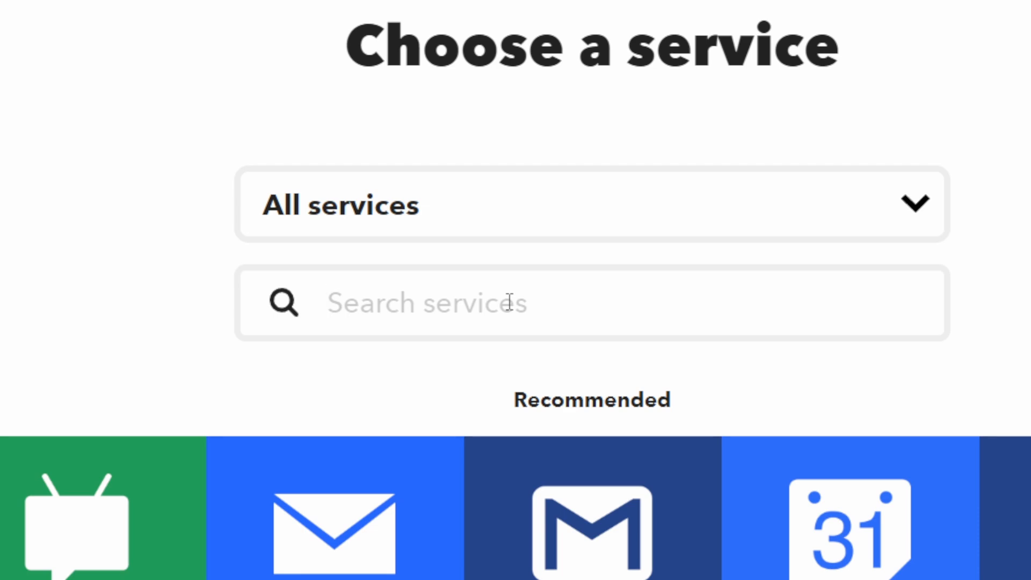
type("f")
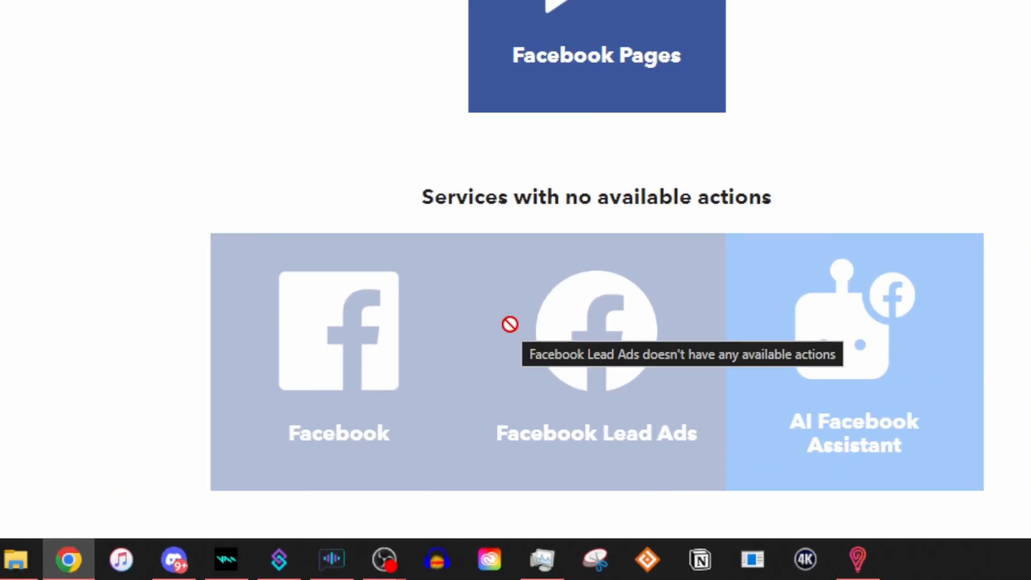
scroll(783, 206, "up", 3)
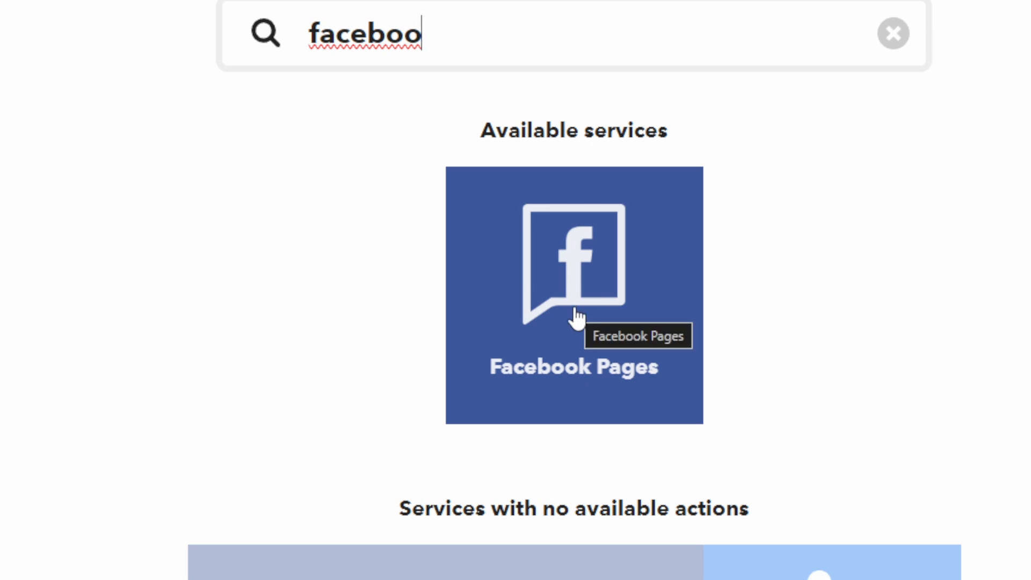
left_click(578, 318)
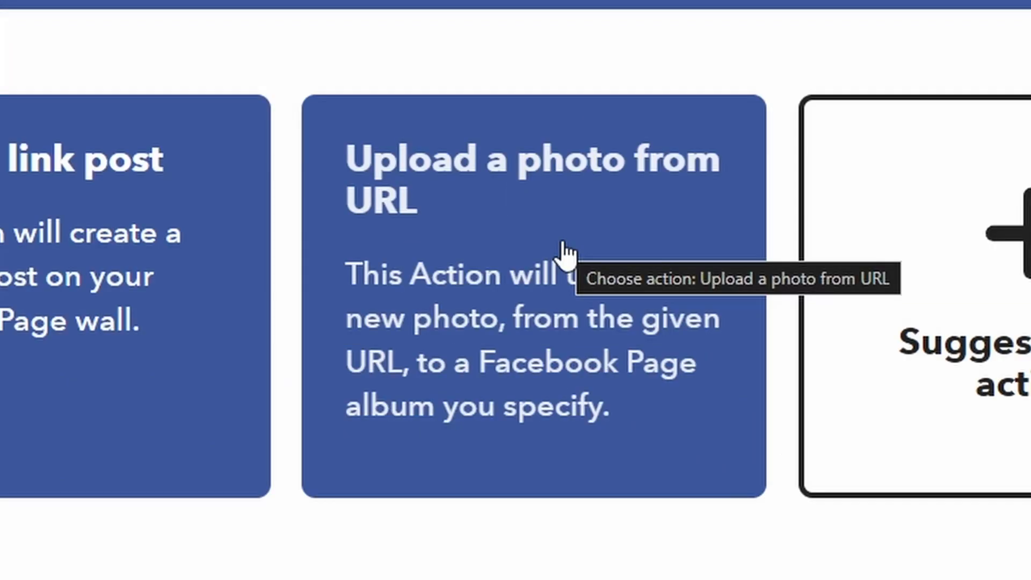
left_click(479, 286)
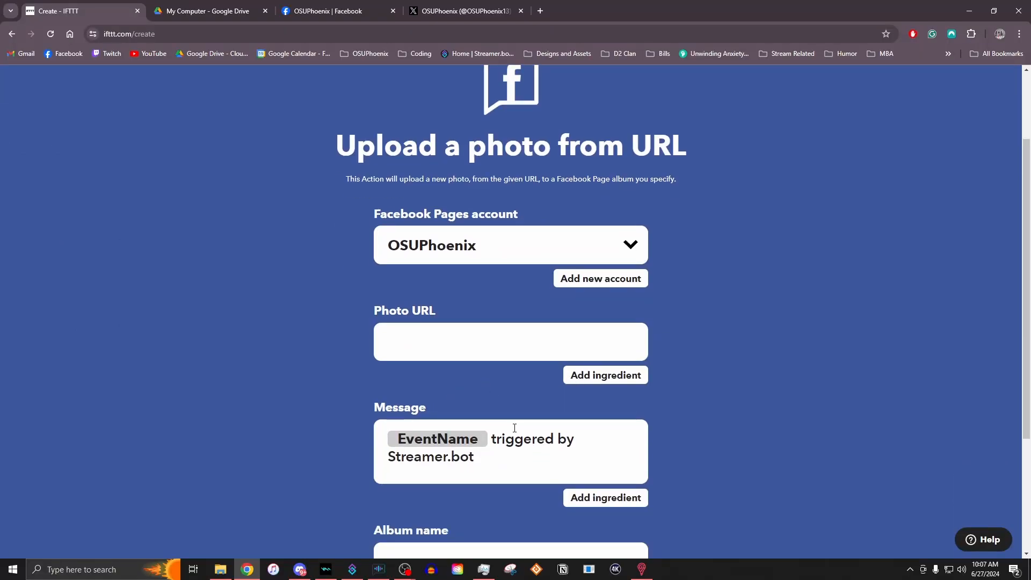
Replace the default Facebook message with Streamer.bot's Argument2Value ingredient.
left_click(514, 428)
key("ctrl+a")
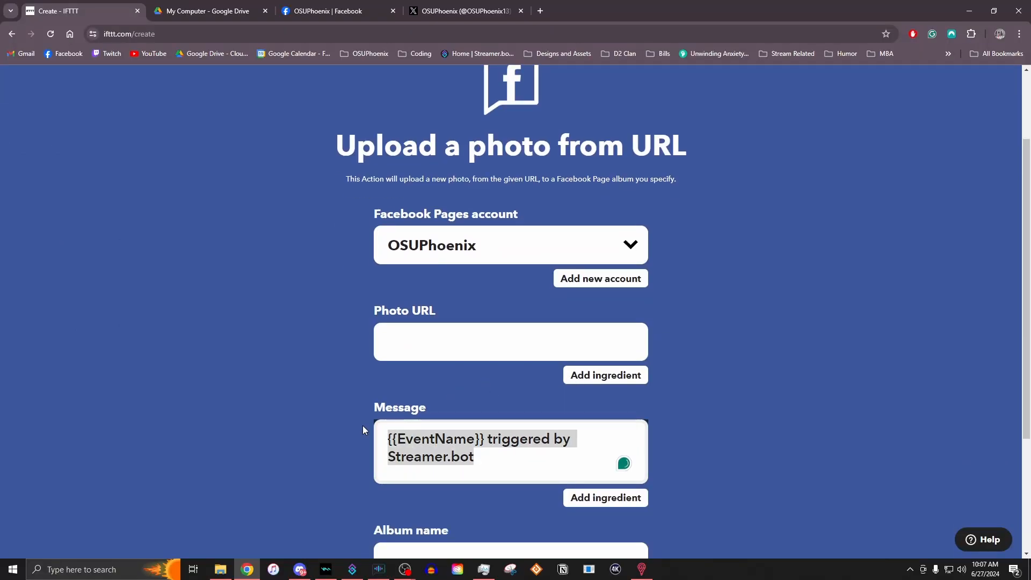
key("BackSpace")
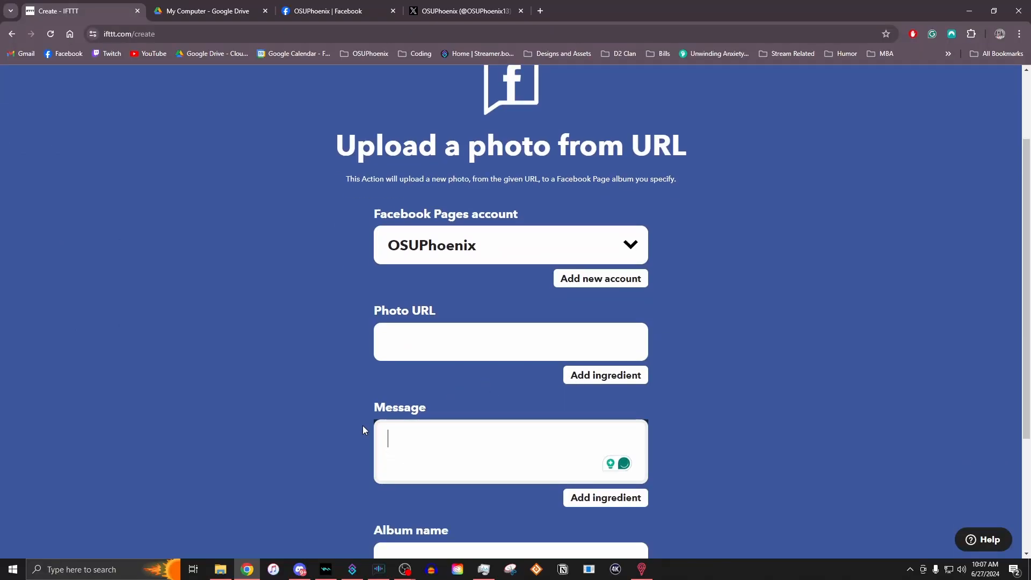
left_click(623, 498)
scroll(565, 445, "down", 5)
left_click(564, 450)
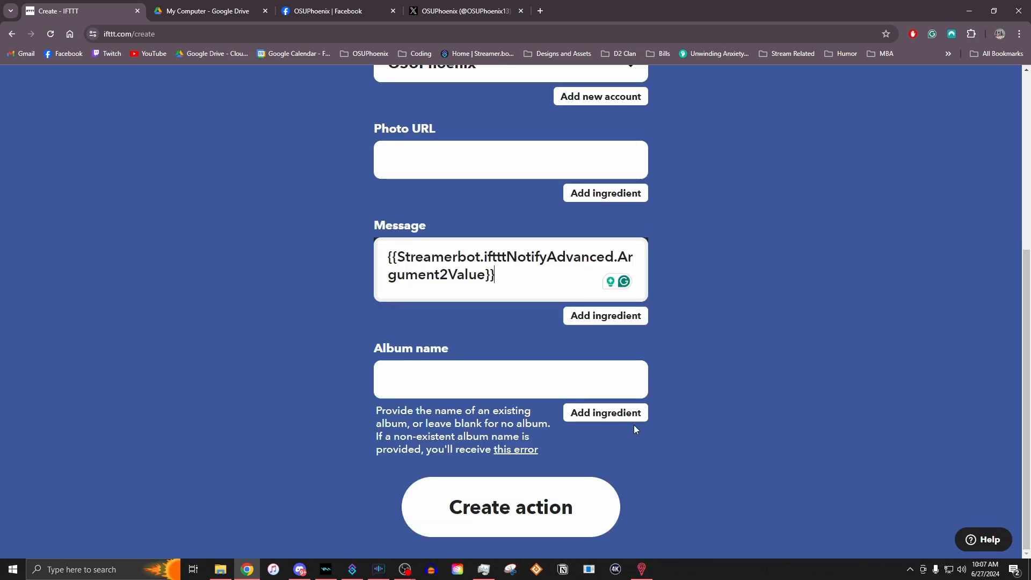
Fill the Facebook Photo URL with the PhotoUrl ingredient from the Google Drive photo history.
scroll(591, 365, "up", 3)
left_click(593, 355)
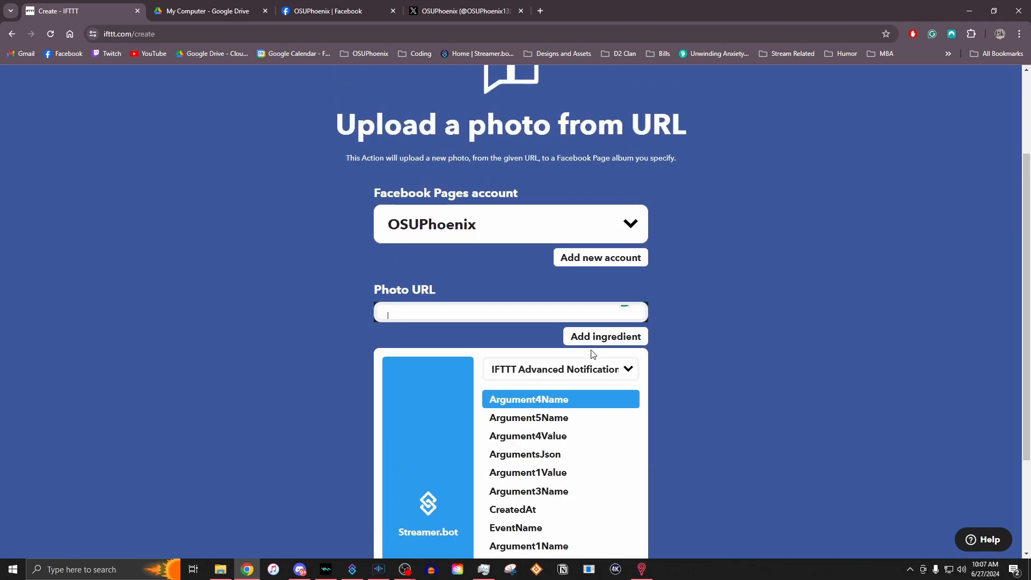
left_click(570, 369)
left_click(572, 425)
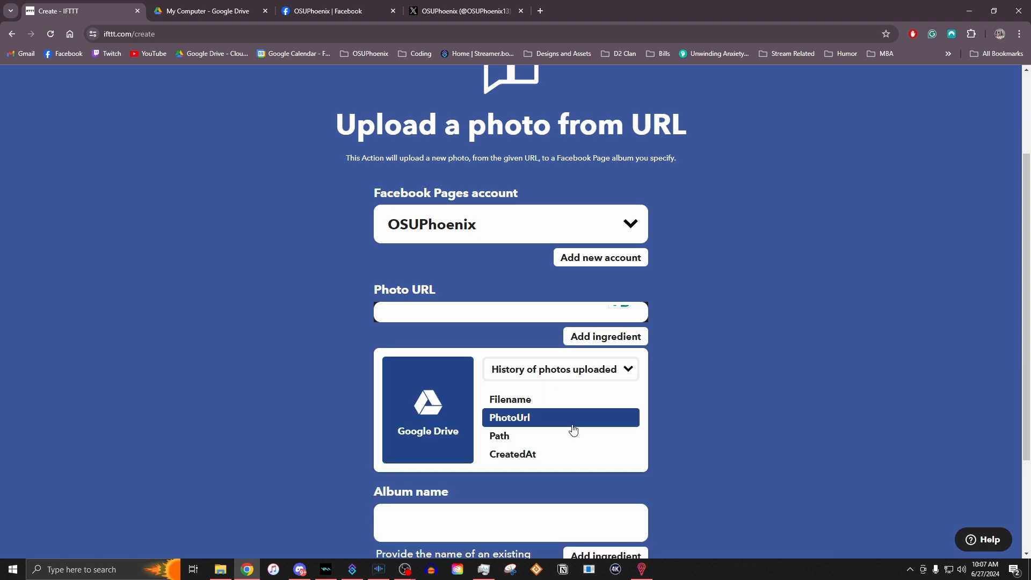
left_click(544, 423)
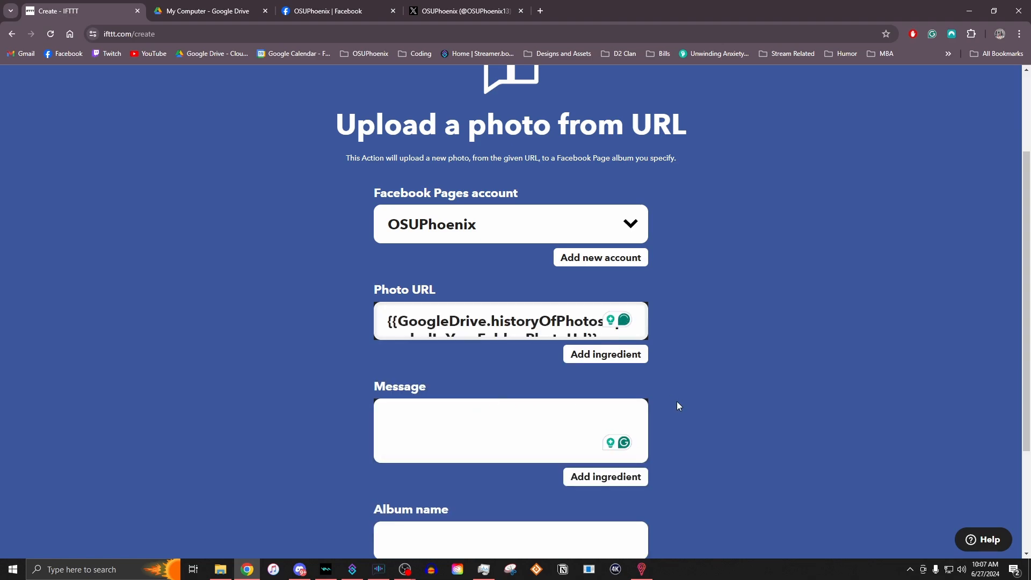
Examine a posted leaderboard photo on the Facebook page and look up the page's existing photo albums.
scroll(677, 405, "down", 3)
left_click(400, 385)
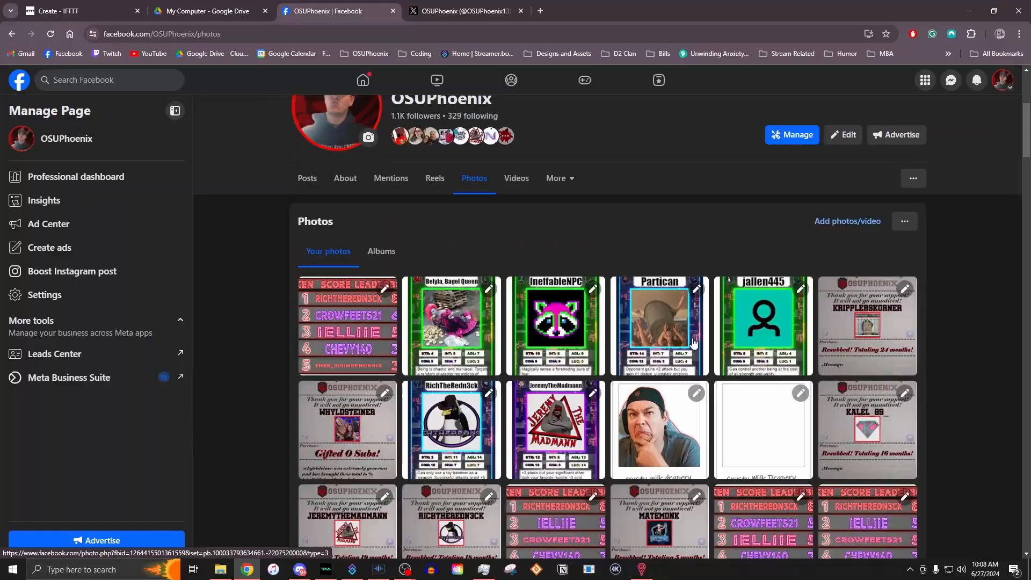
scroll(563, 382, "down", 1)
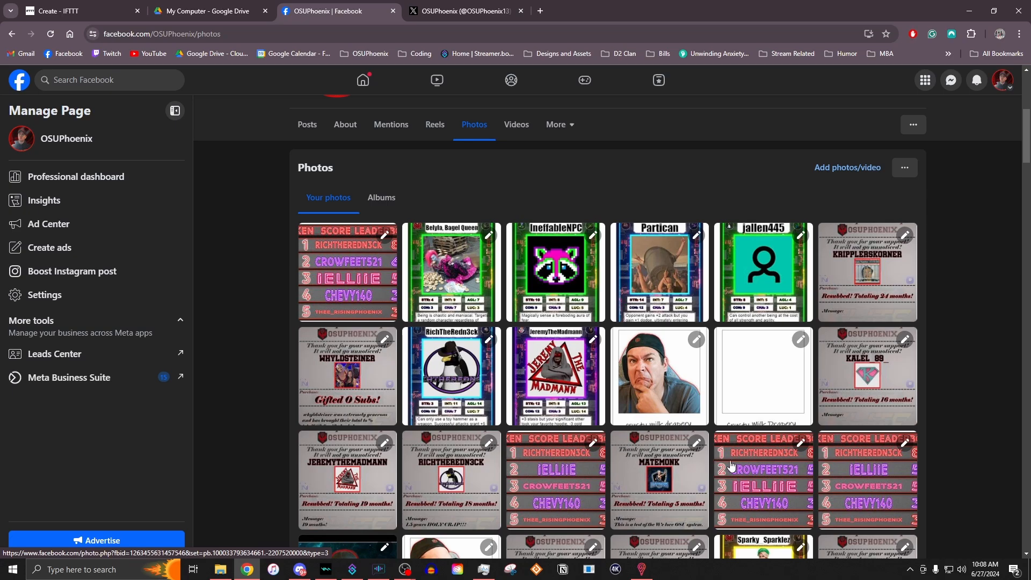
left_click(833, 468)
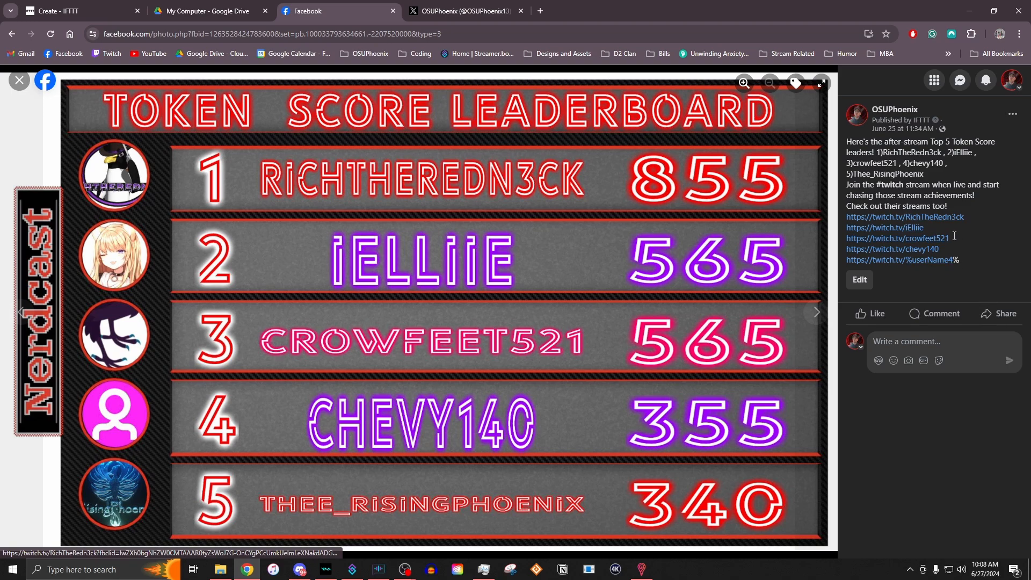
key("Escape")
left_click(382, 253)
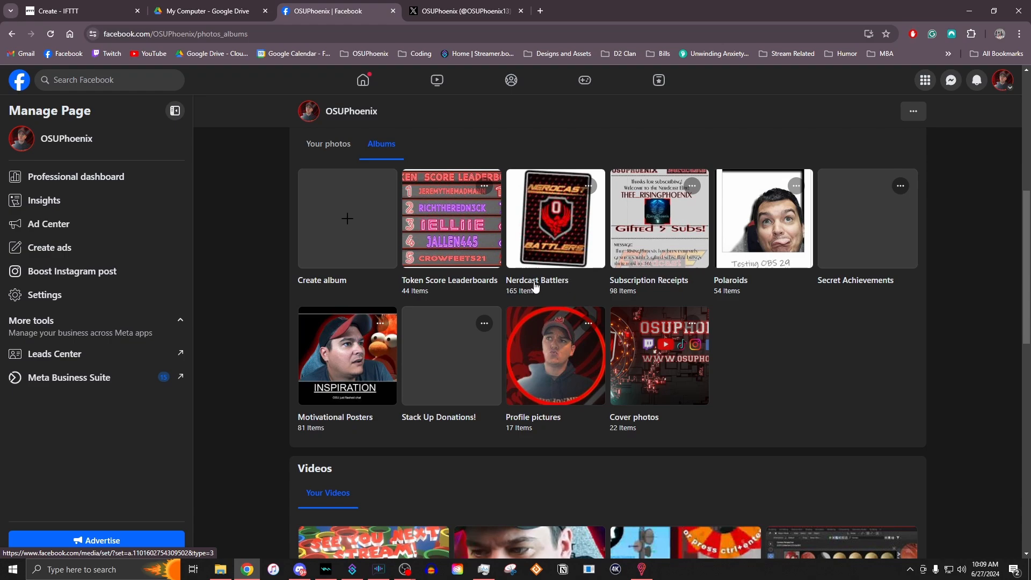
Set the Facebook photo upload's album name to Nerdcast Battlers, matching the page's existing album, and create the action.
left_click(80, 11)
left_click(426, 389)
type("Nerd")
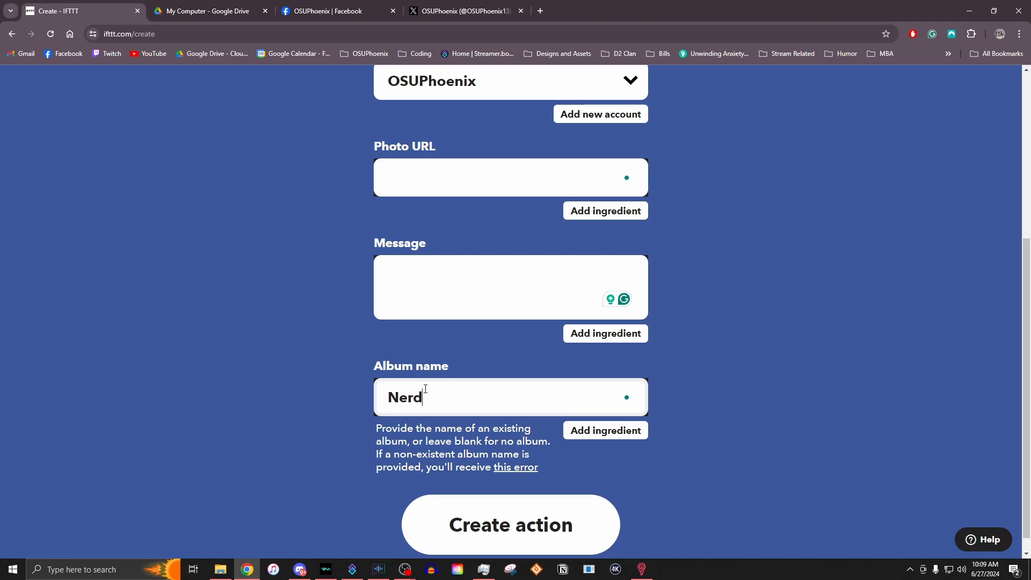
type("cast Battlers")
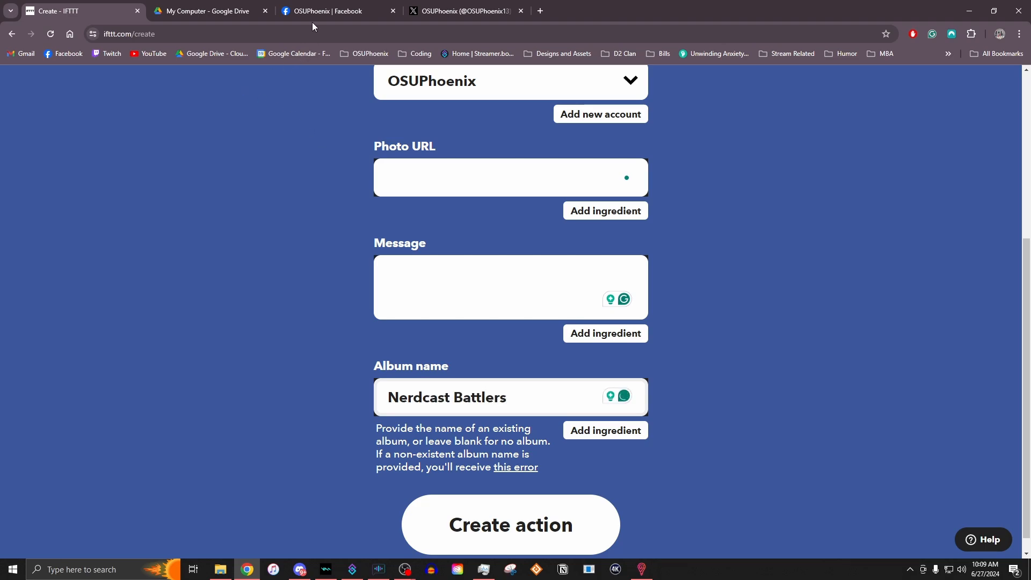
left_click(315, 12)
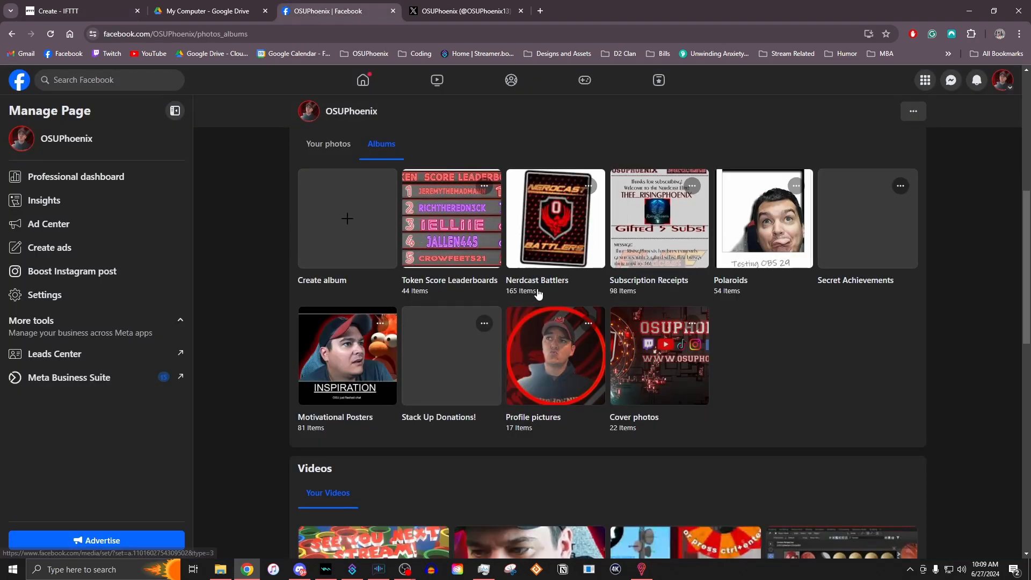
left_click(60, 13)
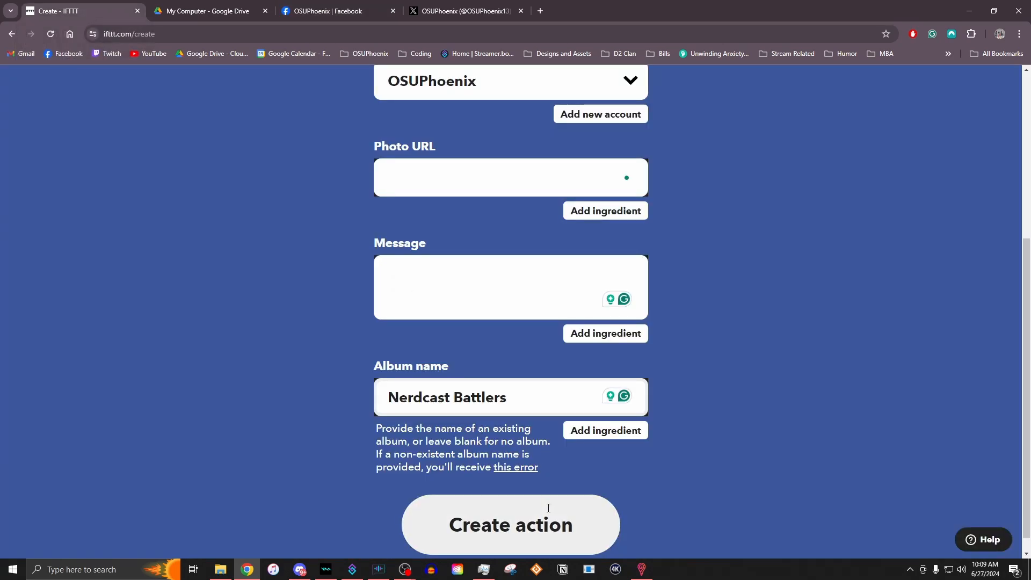
left_click(542, 533)
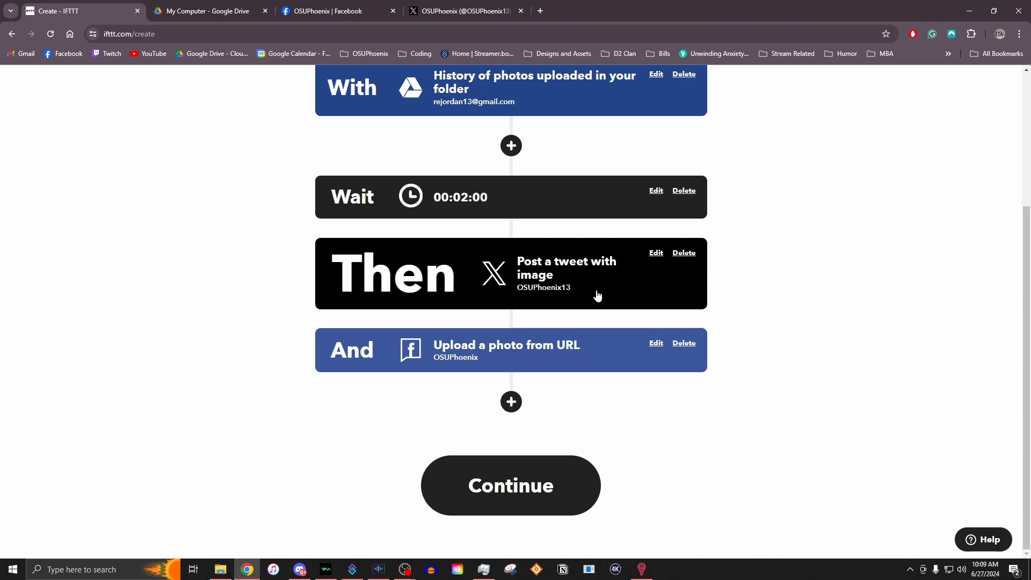
Browse the Social media services available for a further applet action.
left_click(511, 402)
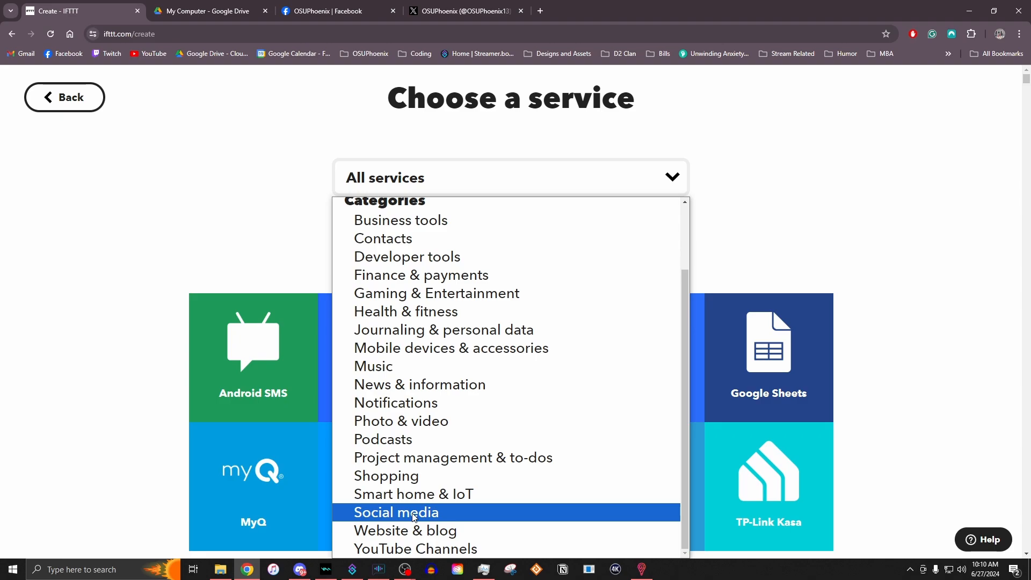
left_click(415, 518)
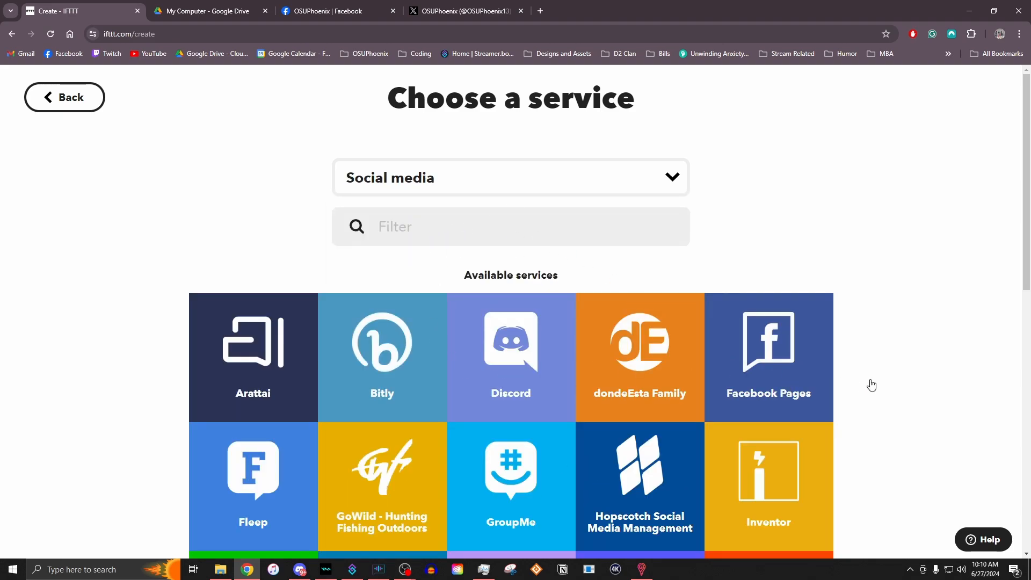
scroll(871, 385, "down", 3)
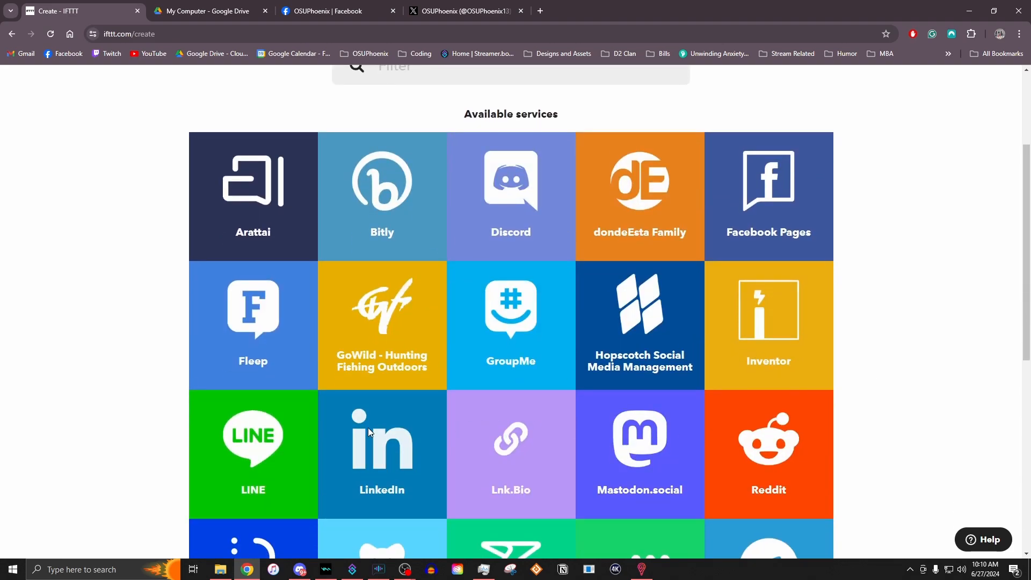
scroll(848, 445, "down", 2)
scroll(478, 371, "up", 2)
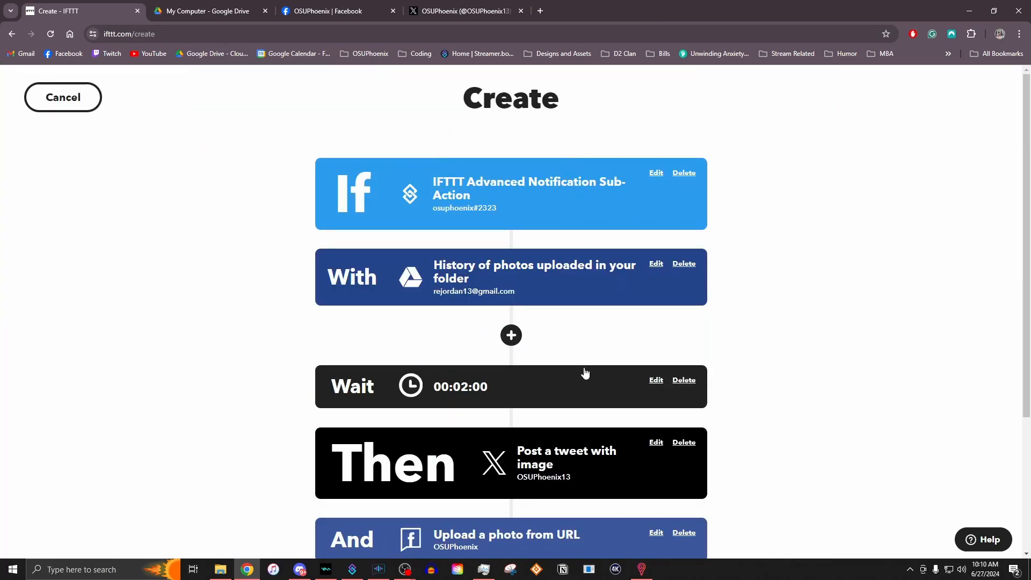
Continue to the applet review and replace the default applet title with Nerdcast Battlers Autopost.
scroll(618, 379, "down", 2)
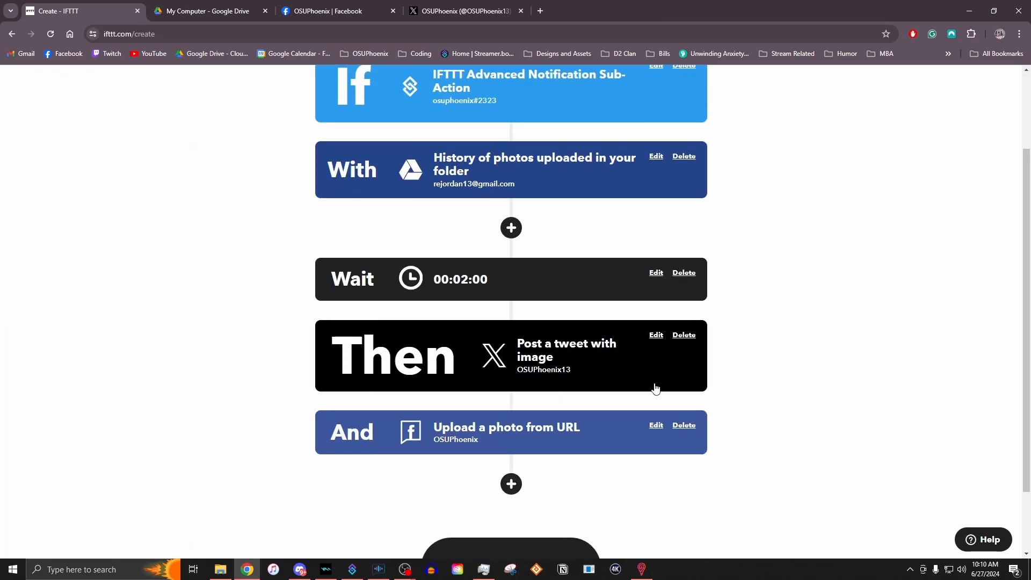
scroll(677, 443, "down", 2)
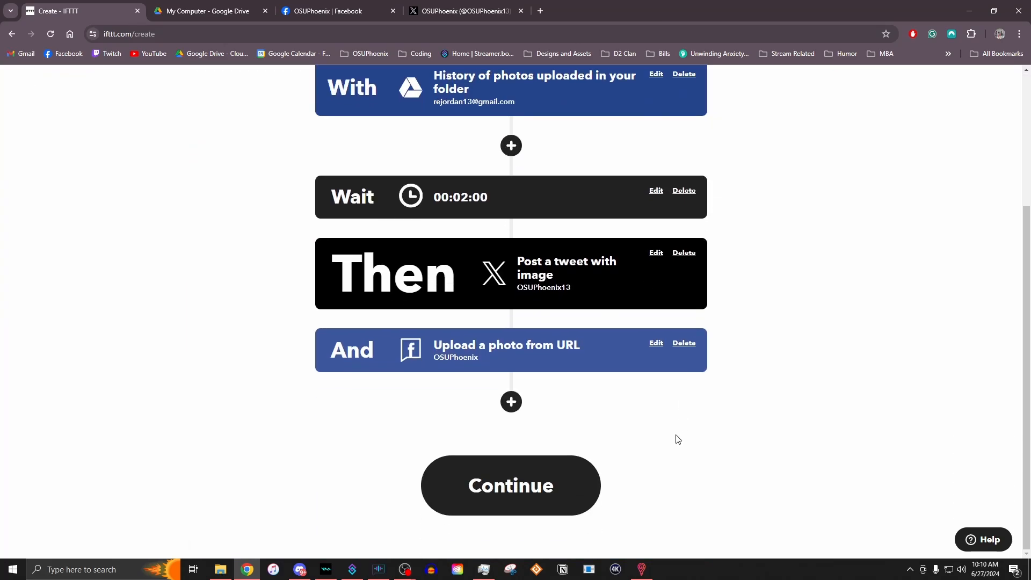
left_click(509, 487)
left_click_drag(457, 272, 277, 227)
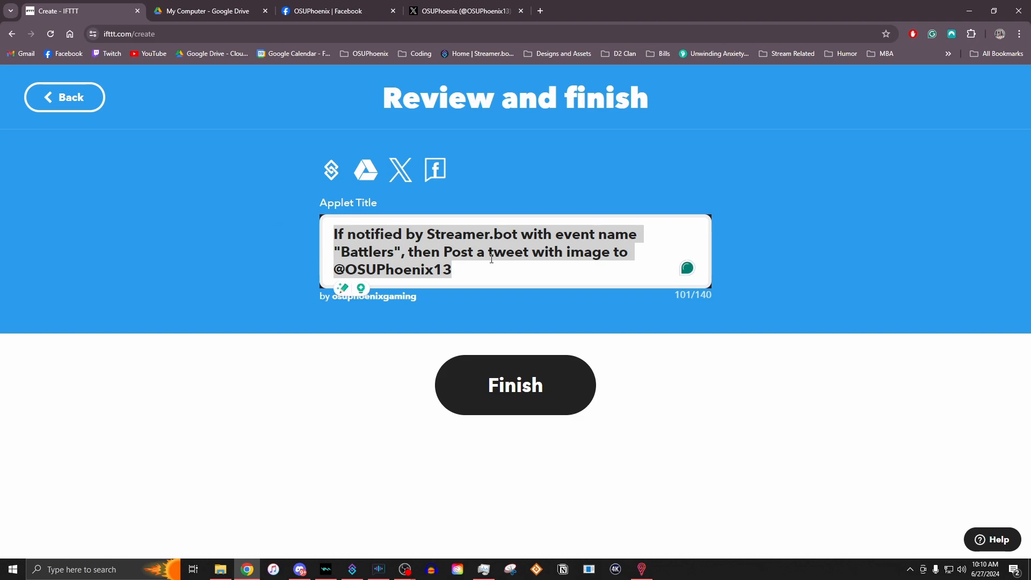
type("Nerdcast Battlers Autopost")
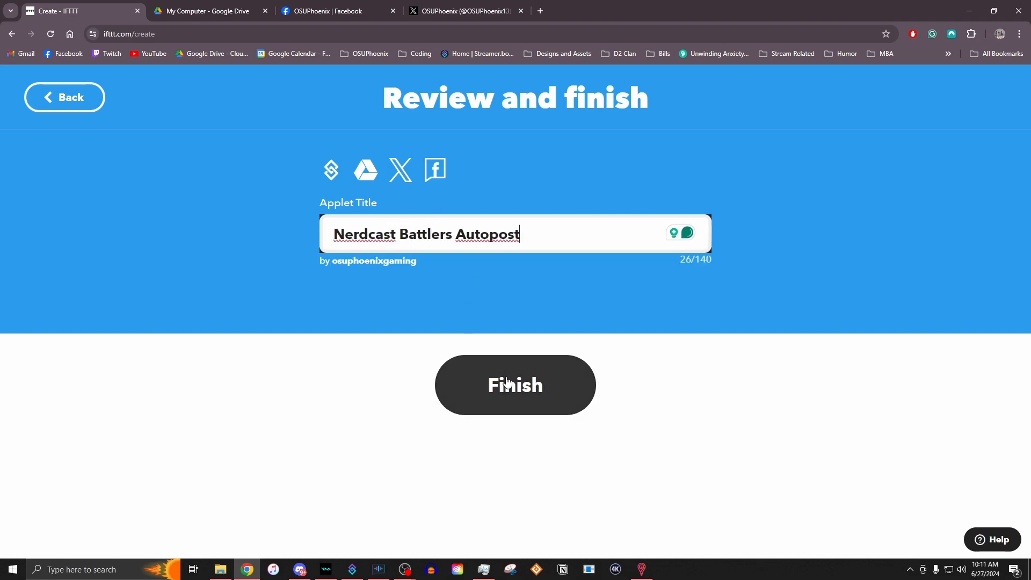
left_click(77, 101)
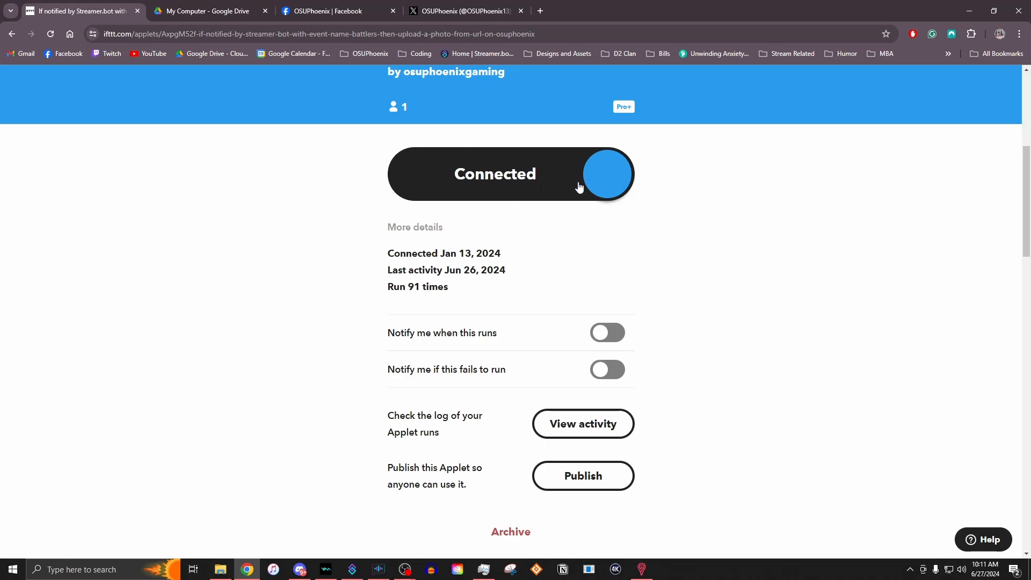
Switch the existing Battlers applet's connection off and back on, and review its notification options for runs and failures.
left_click(529, 186)
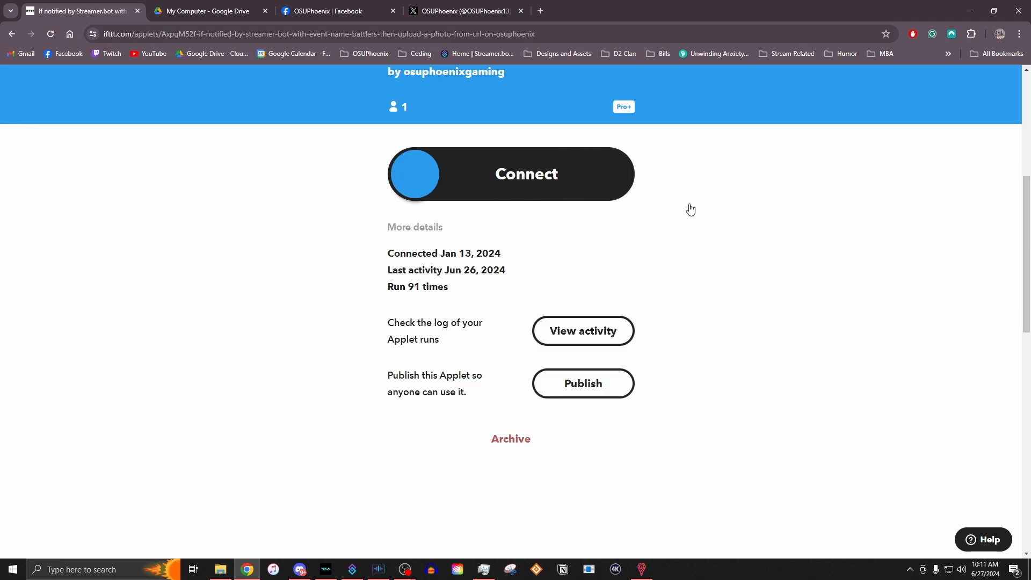
left_click(477, 186)
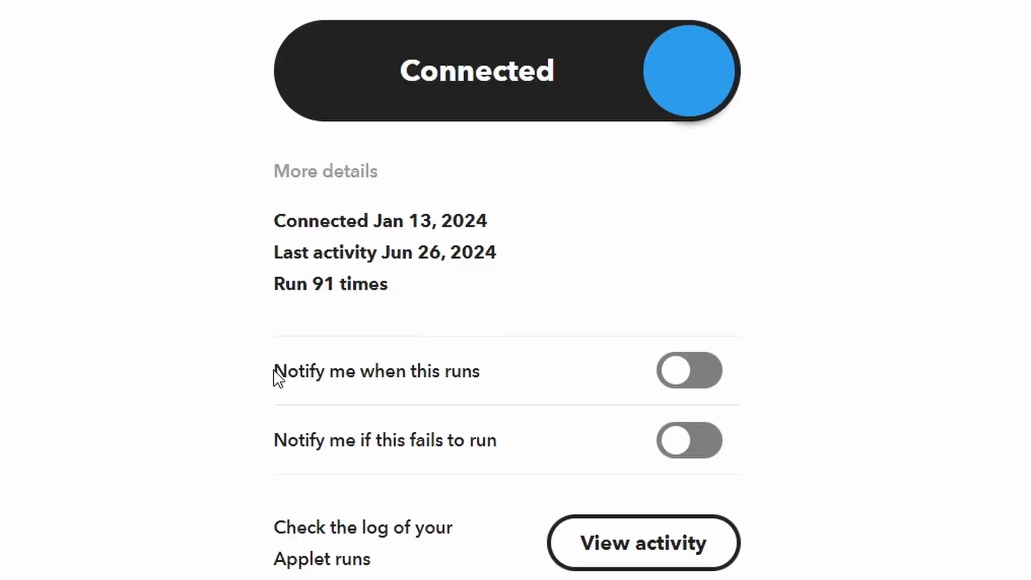
left_click_drag(389, 336, 499, 333)
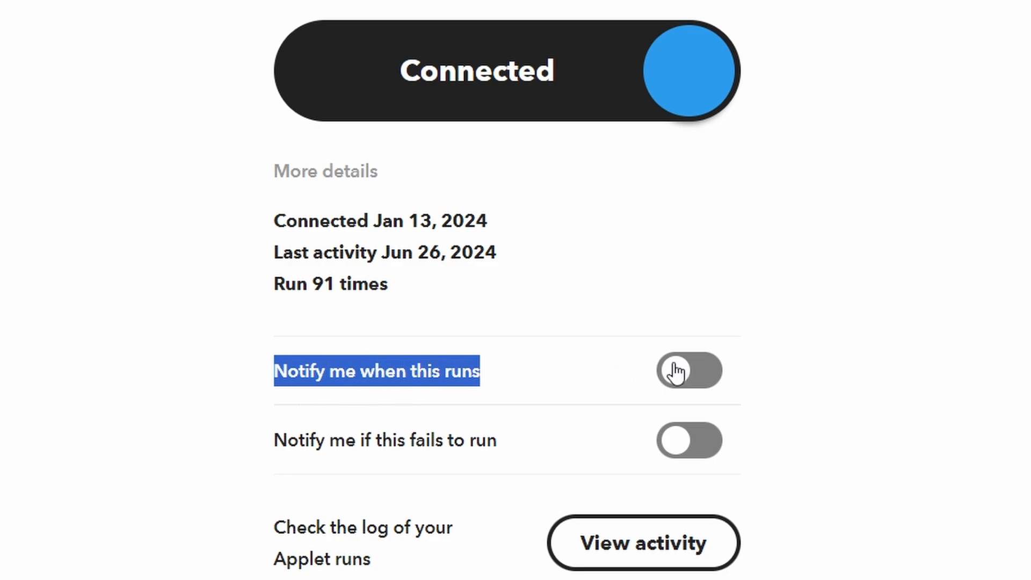
left_click_drag(276, 443, 516, 460)
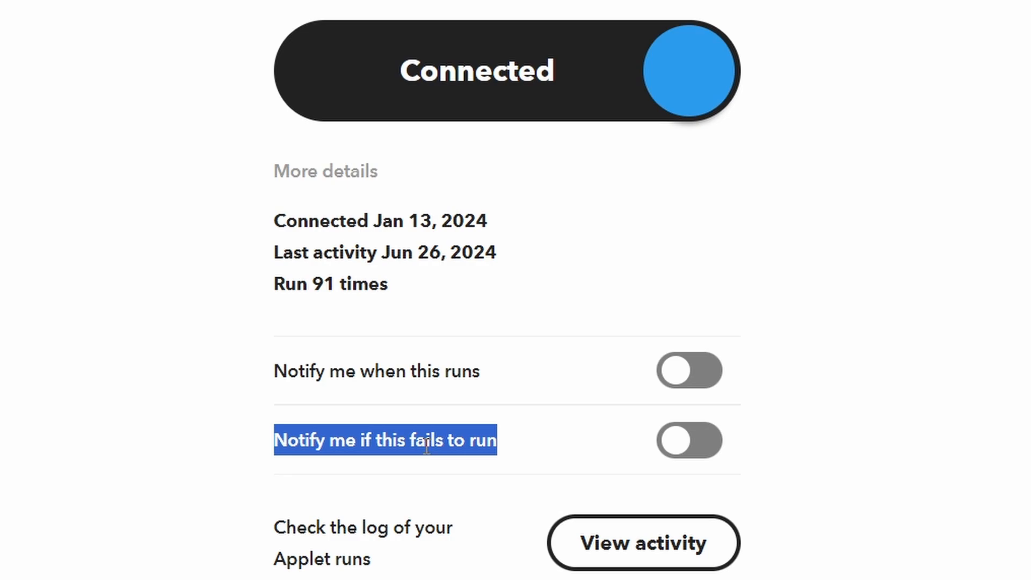
scroll(426, 446, "down", 2)
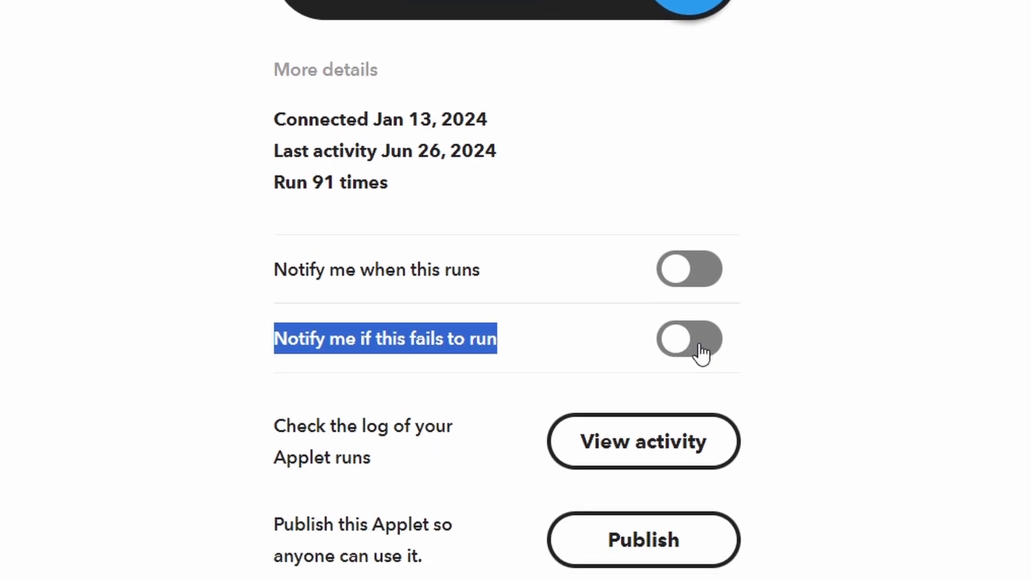
Open the existing Battlers applet's activity log and examine its past trigger, query, delay and posting entries.
left_click(583, 363)
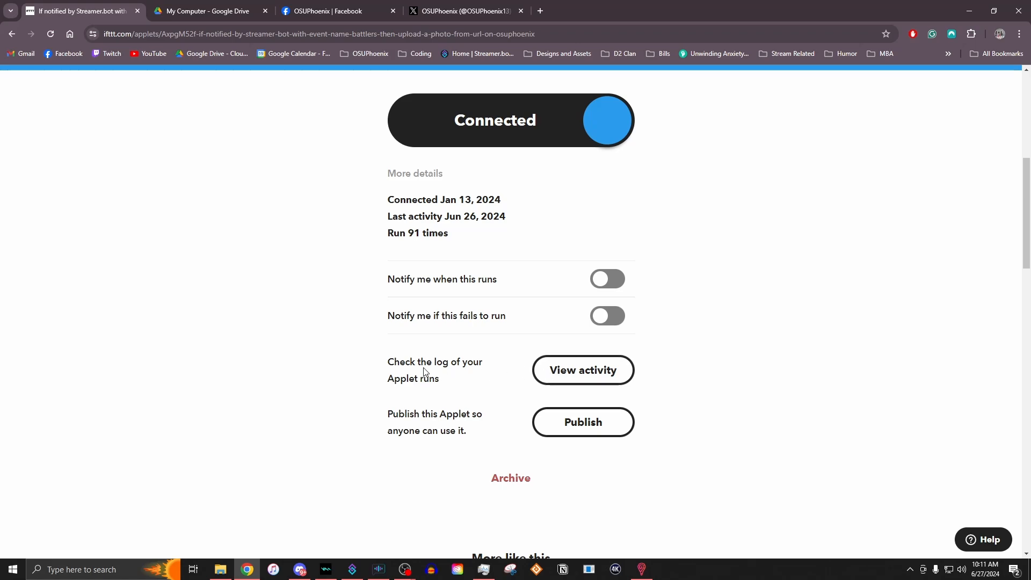
left_click(582, 375)
scroll(582, 268, "down", 7)
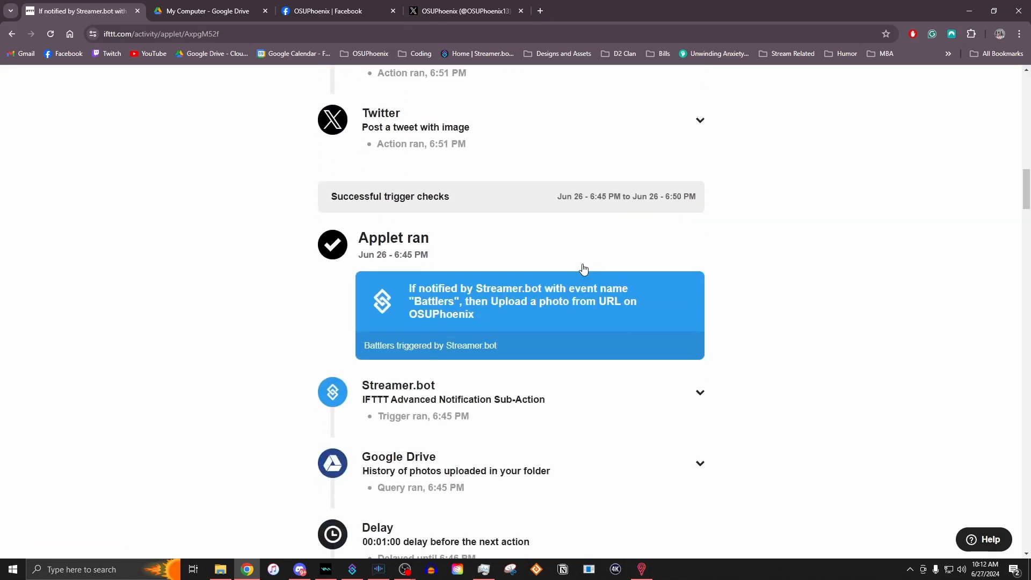
scroll(456, 263, "down", 15)
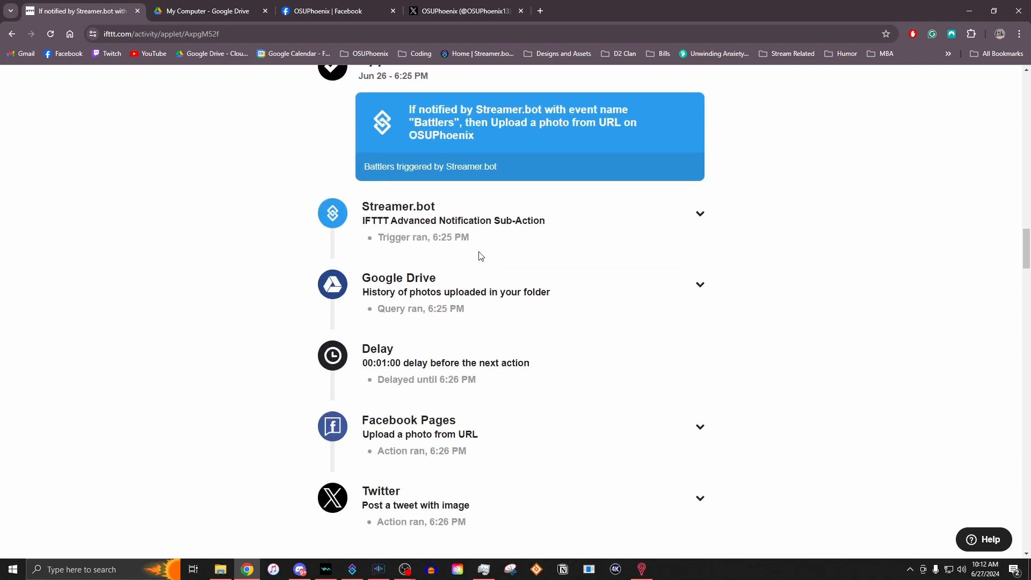
scroll(489, 260, "down", 17)
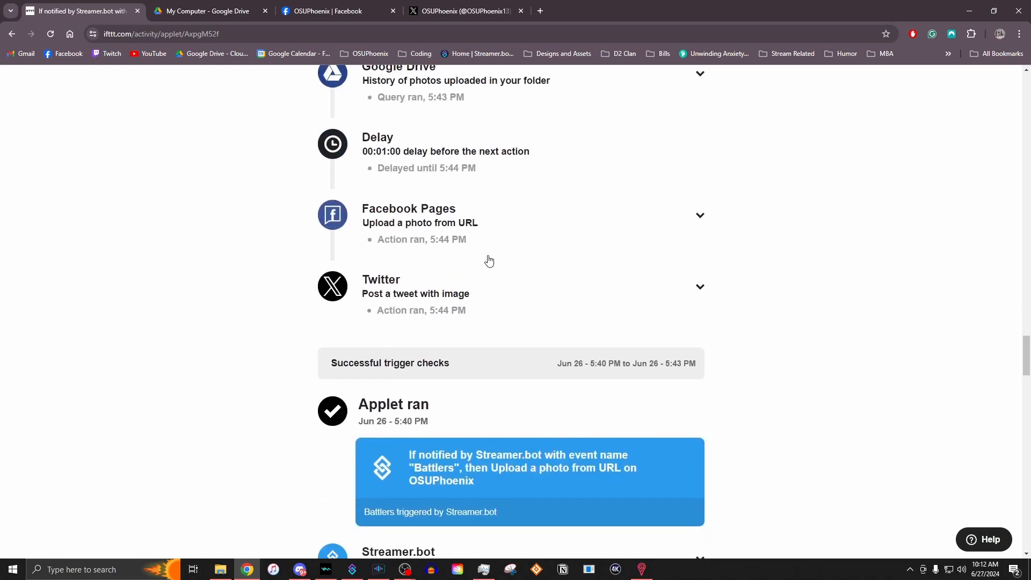
scroll(488, 260, "down", 20)
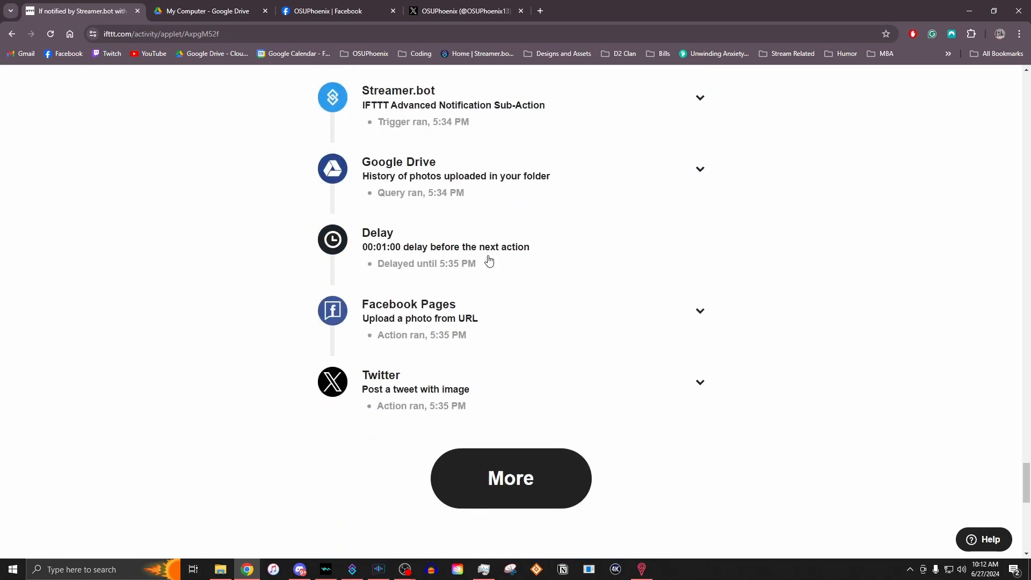
left_click(701, 189)
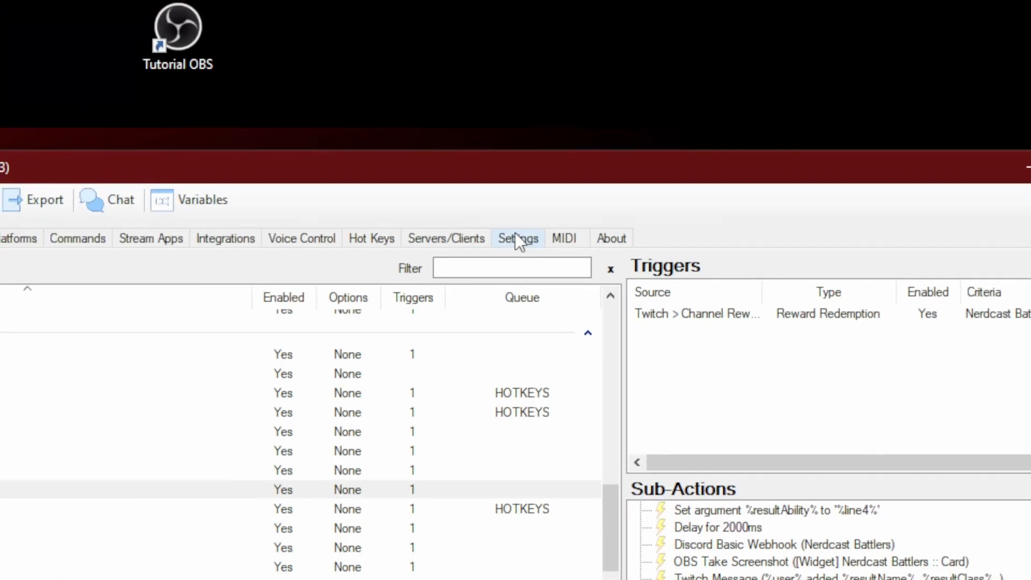
Add a timed action named AutoPost with an interval of 600 seconds, with both Enabled and Repeat turned off.
left_click(513, 89)
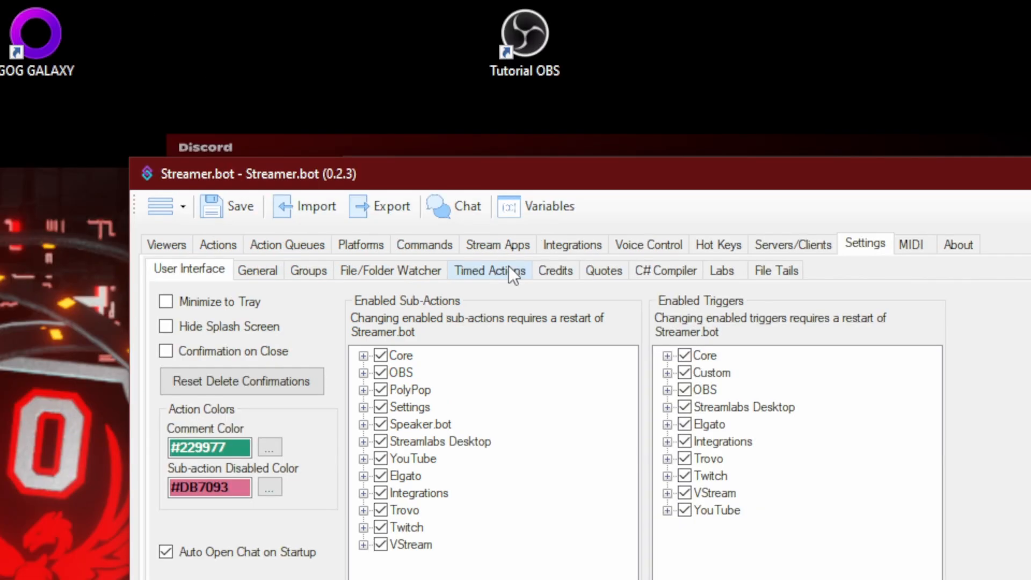
left_click(155, 267)
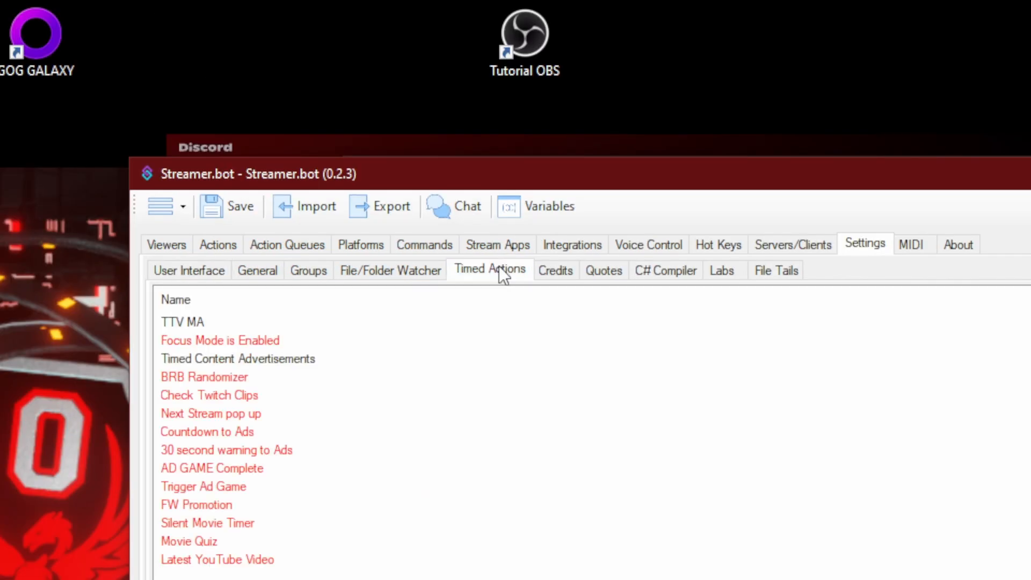
right_click(362, 579)
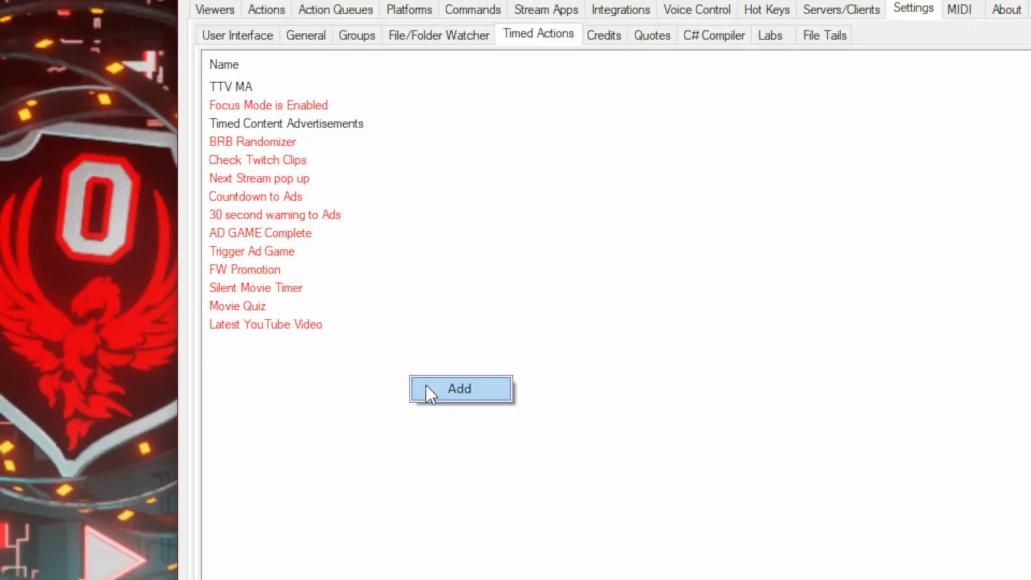
left_click(427, 385)
type("AutoPost")
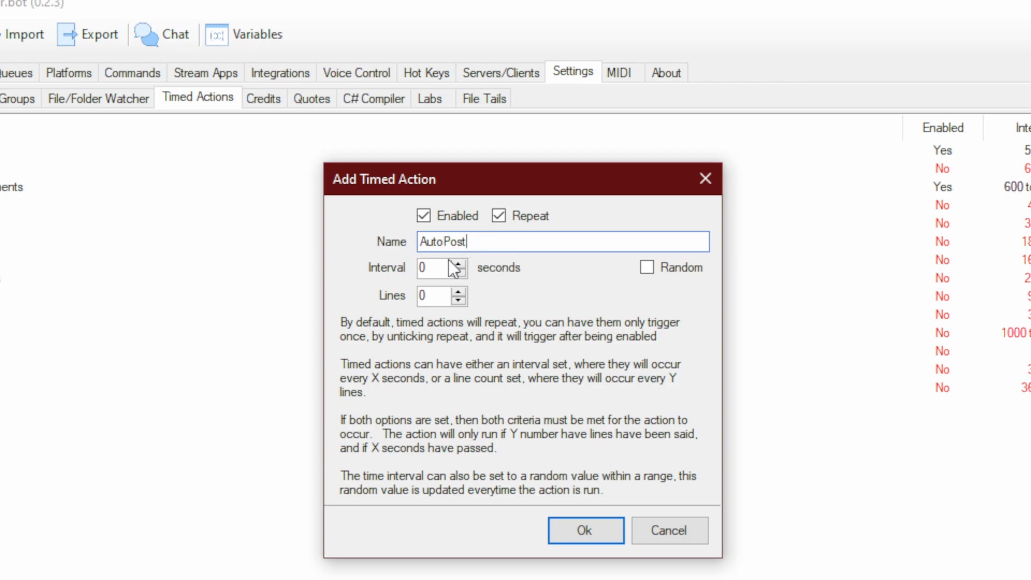
left_click(422, 216)
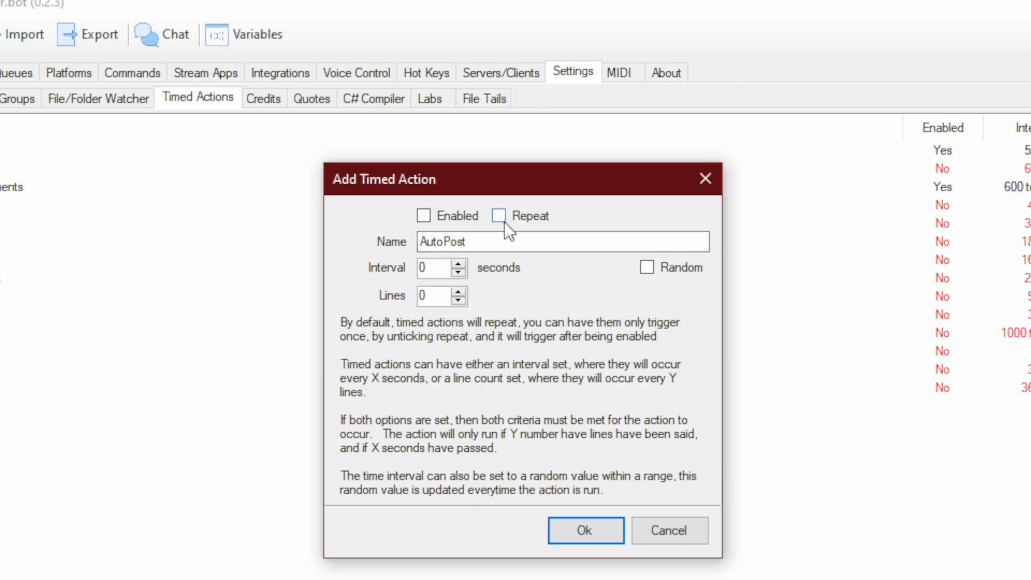
left_click(435, 269)
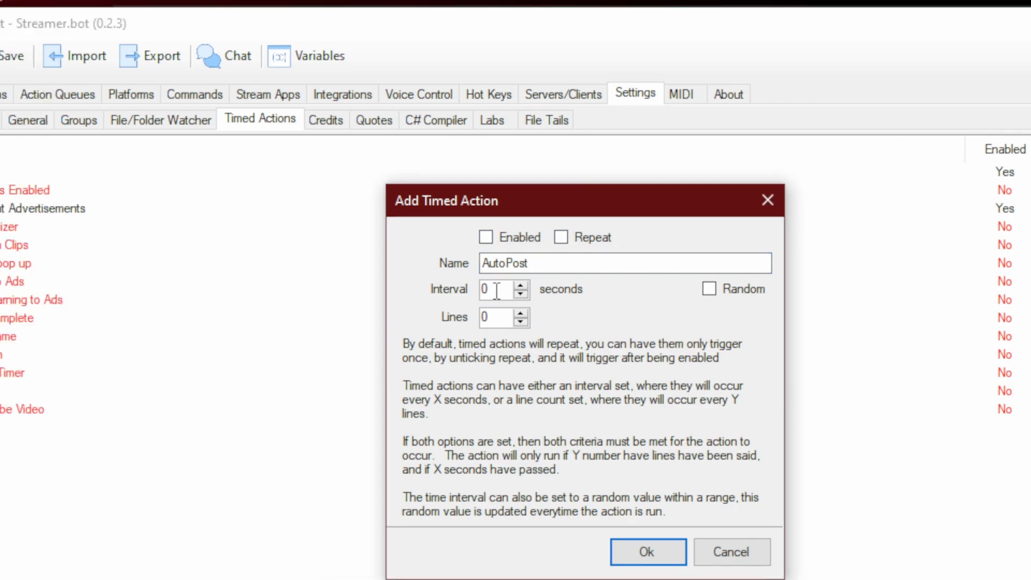
type("600")
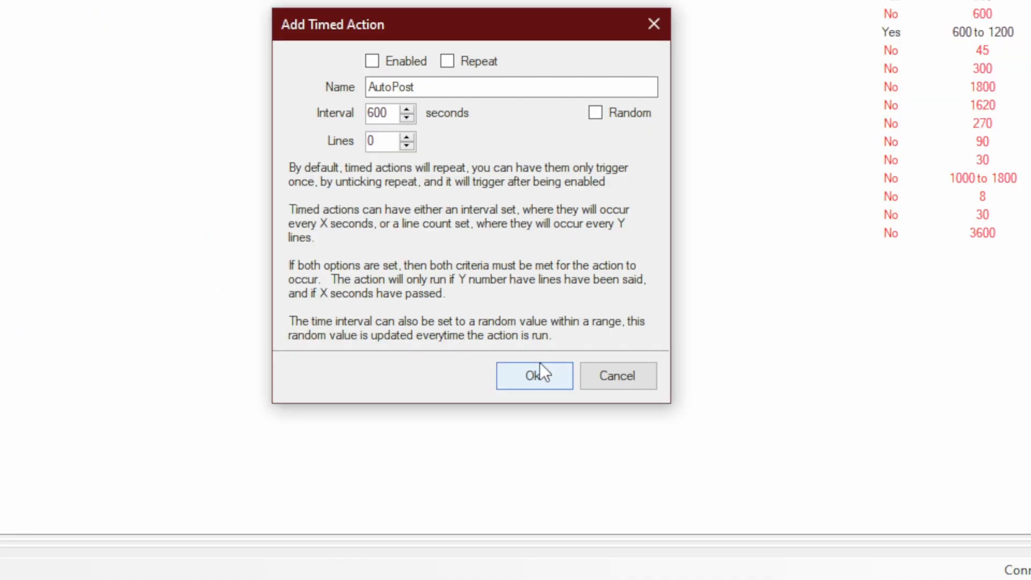
left_click(649, 552)
left_click(440, 211)
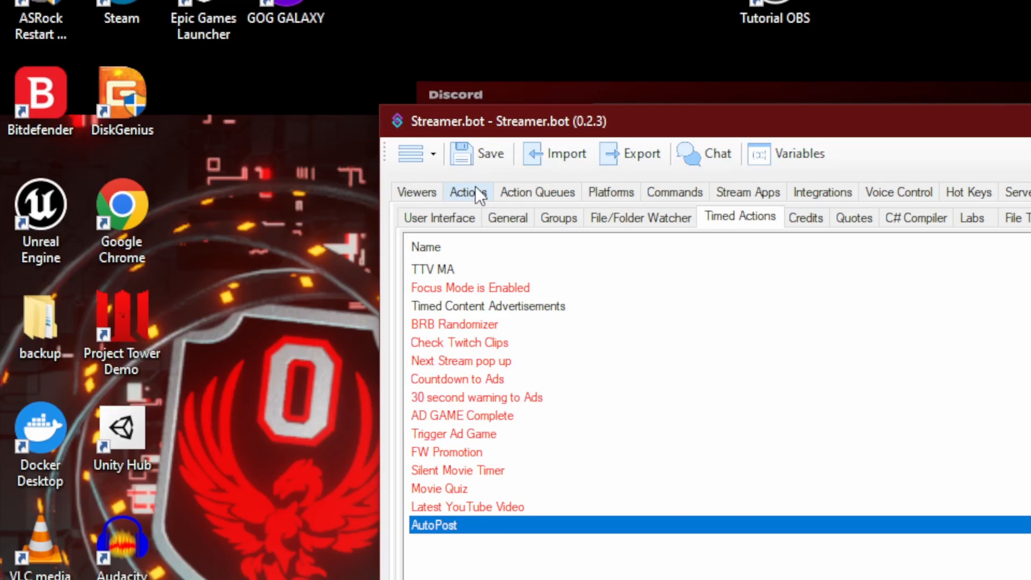
In the Nerdcast Battlers MAIN action, add a Set Timer State sub-action after the IFTTT notification that sets AutoPost to Enabled.
left_click(475, 186)
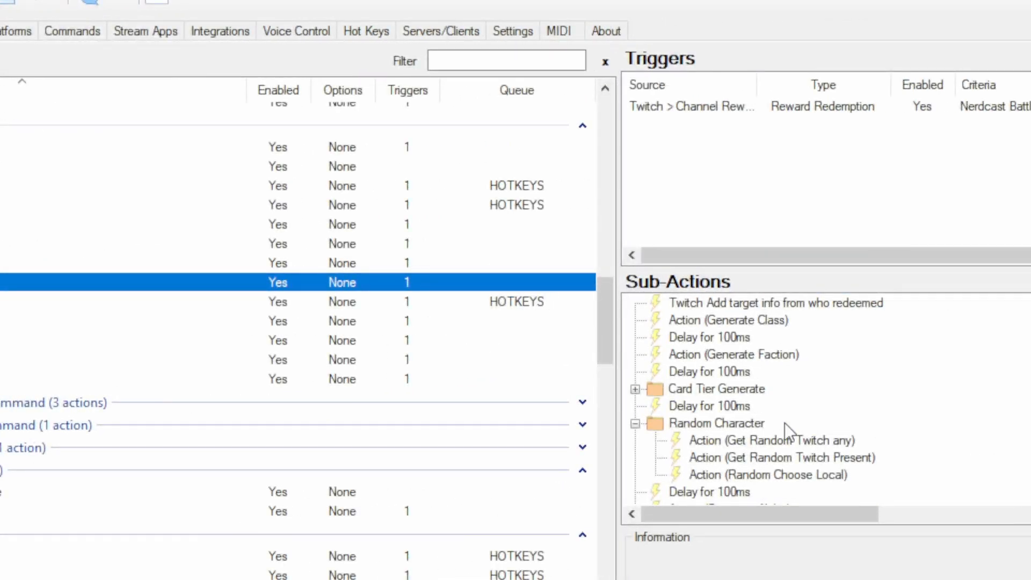
scroll(775, 436, "down", 10)
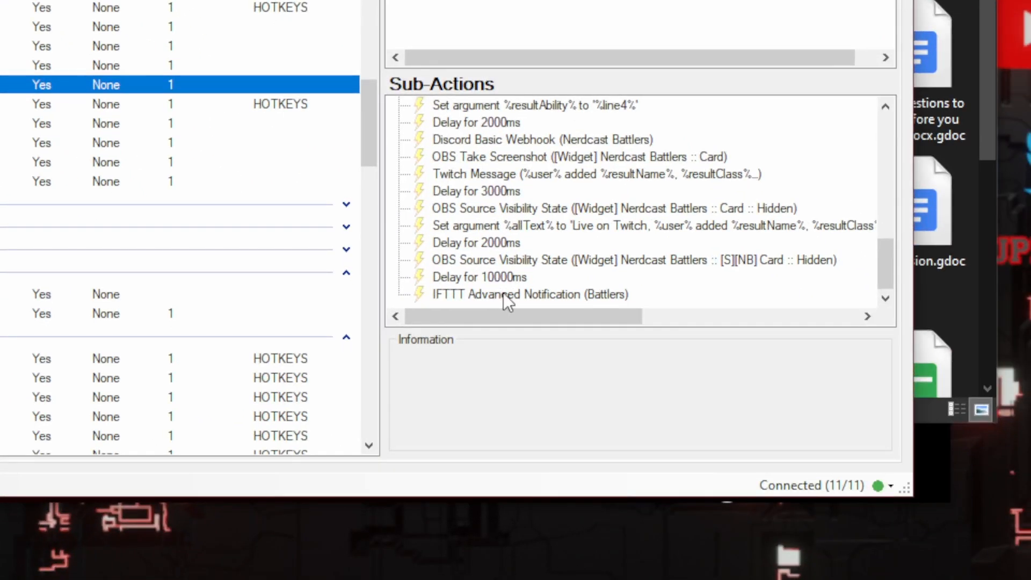
left_click(548, 296)
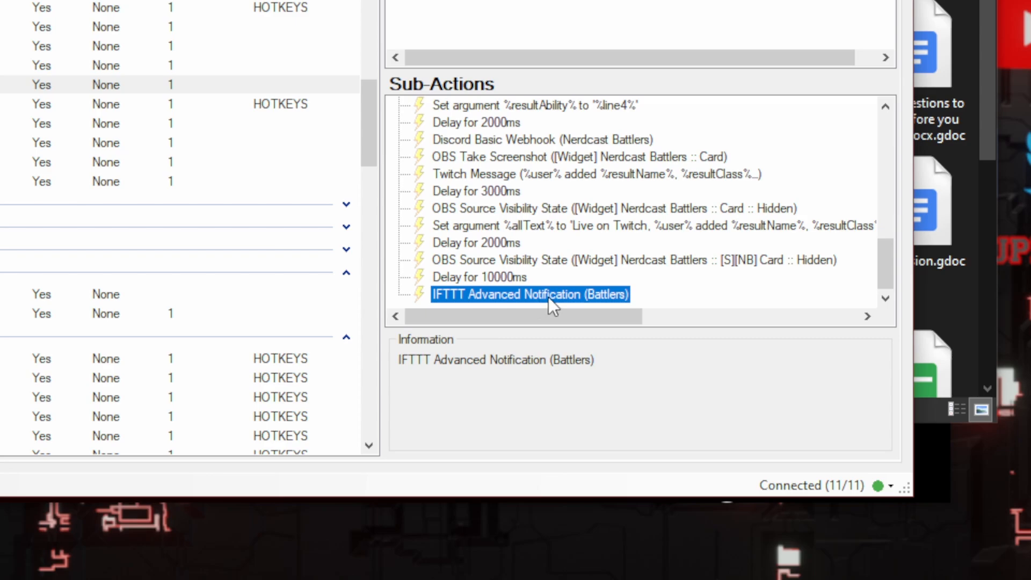
right_click(517, 294)
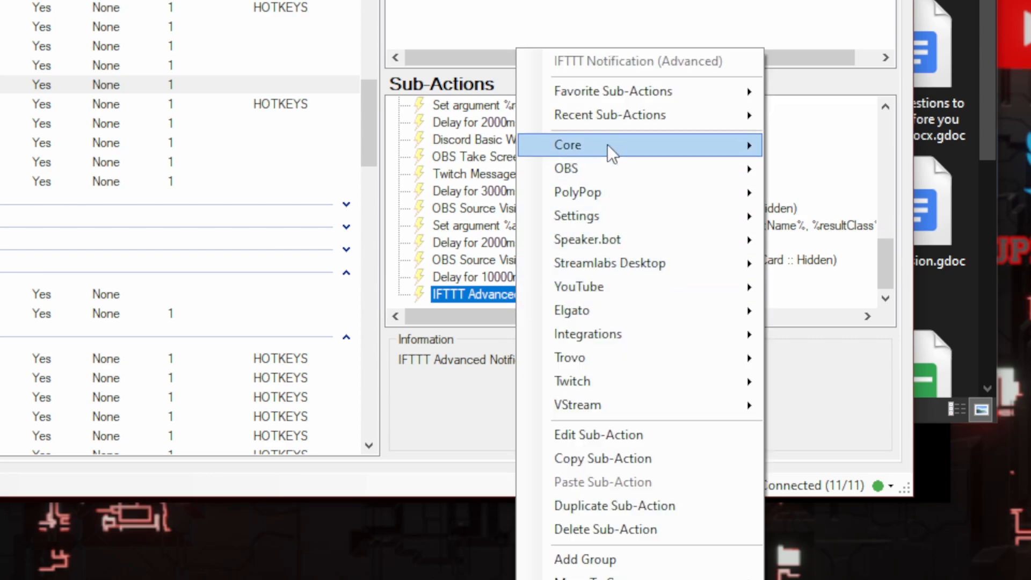
mouse_move(608, 145)
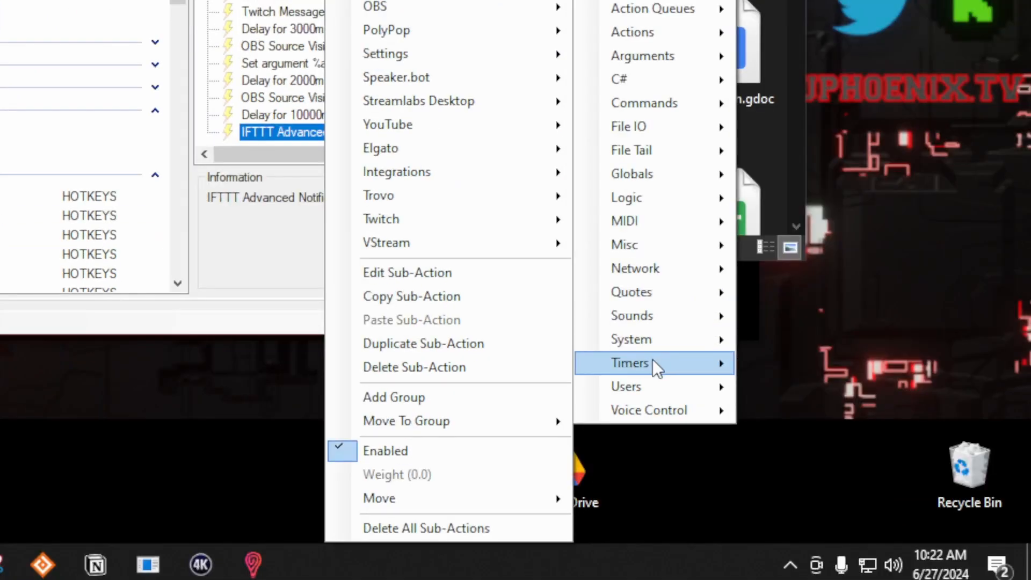
mouse_move(844, 523)
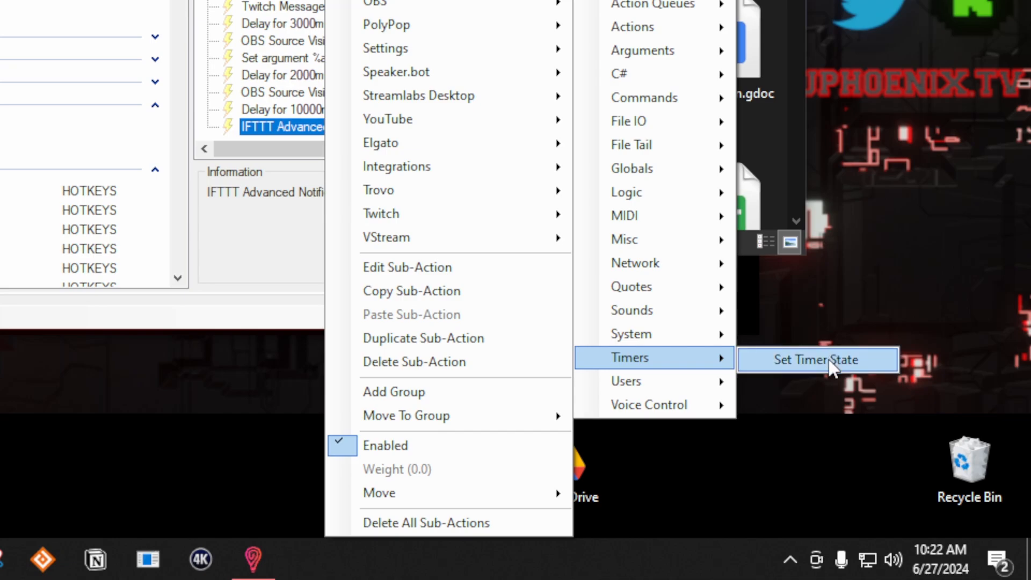
left_click(832, 368)
left_click(564, 69)
left_click(516, 285)
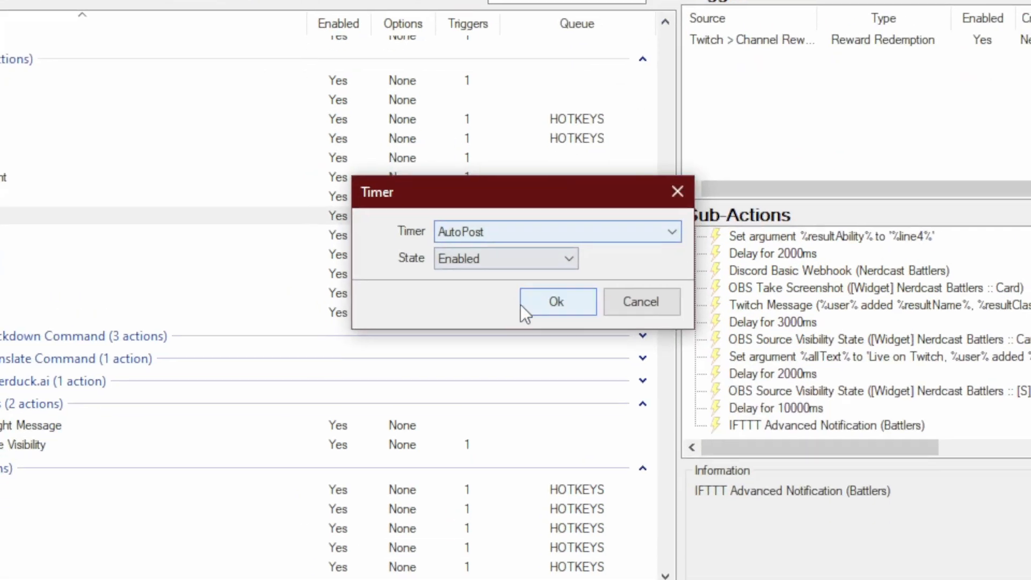
left_click(554, 303)
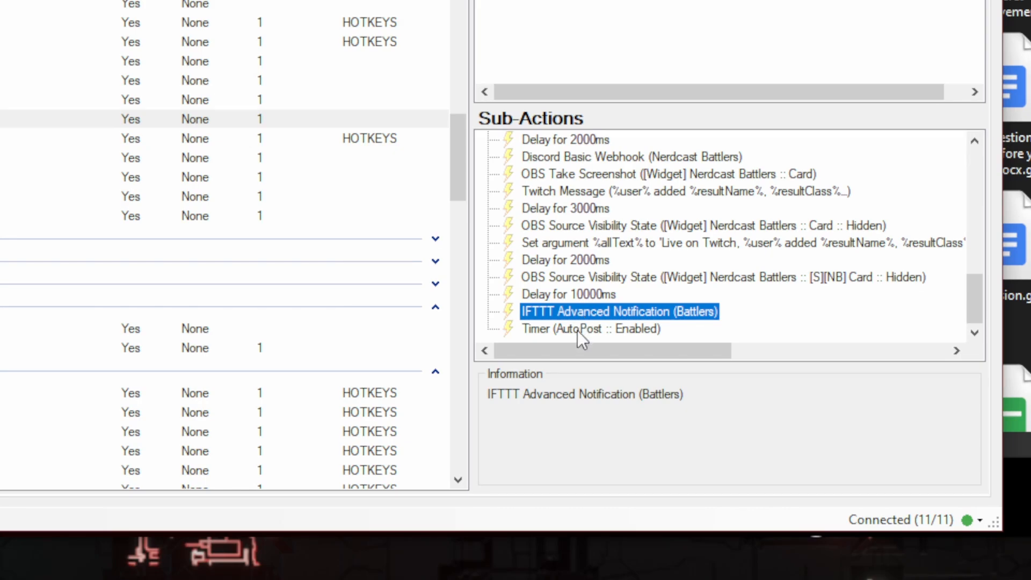
left_click(575, 330)
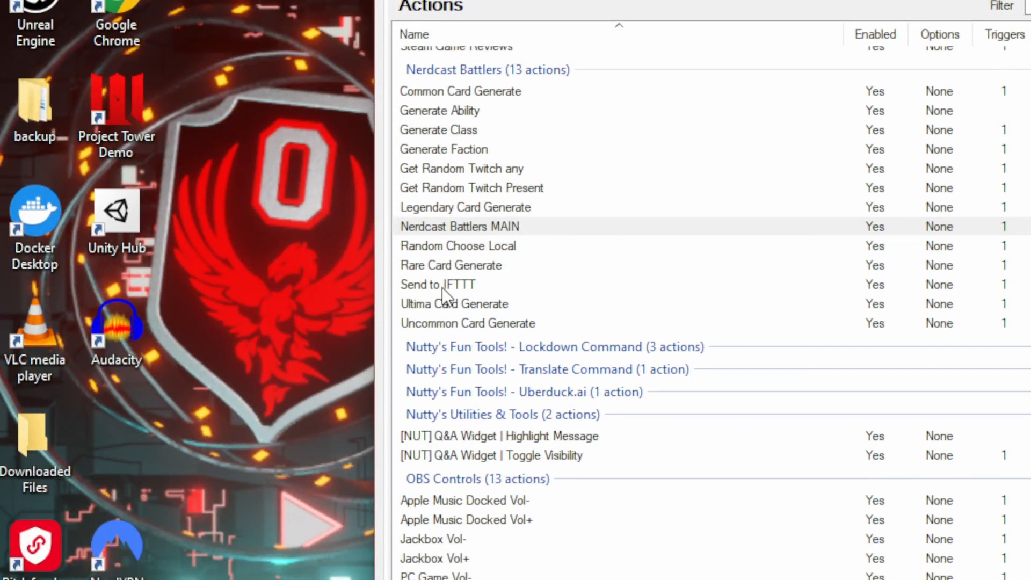
Select the Send to IFTTT action and inspect its IFTTT Advanced Notification settings without changing them.
left_click(434, 284)
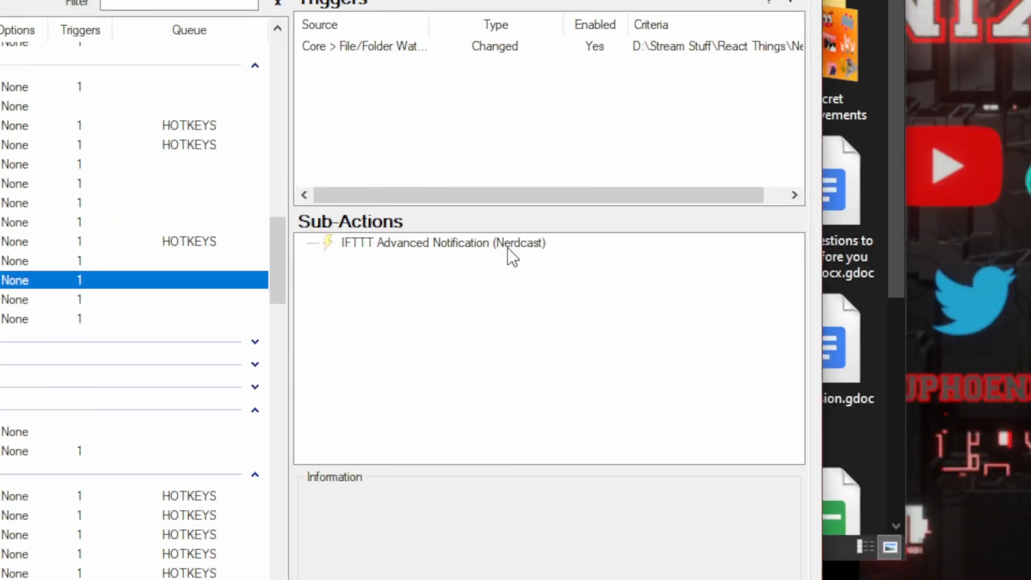
double_click(473, 244)
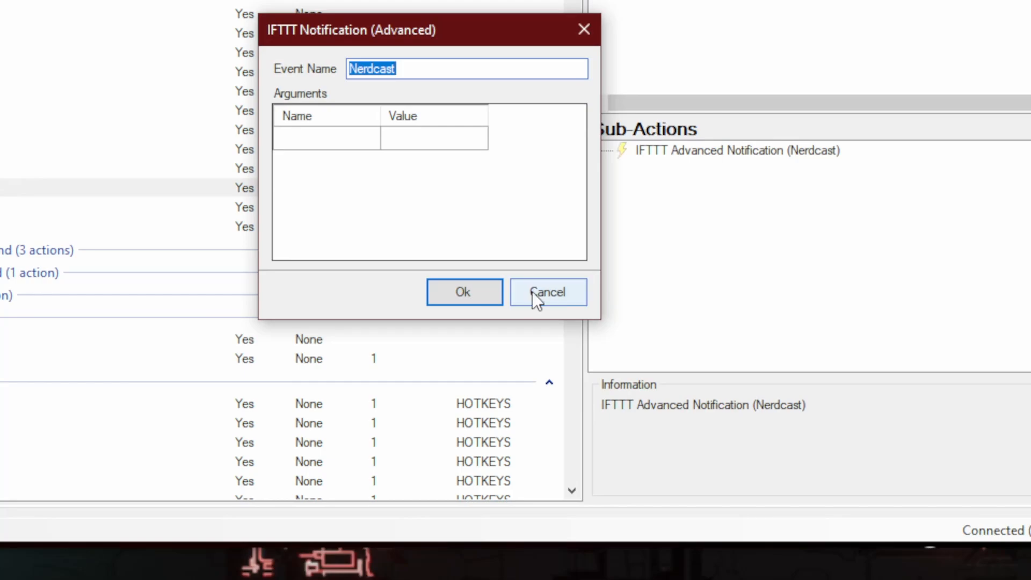
left_click(522, 517)
Add a Timed Actions trigger for the AutoPost timer to the Send to IFTTT action.
right_click(490, 195)
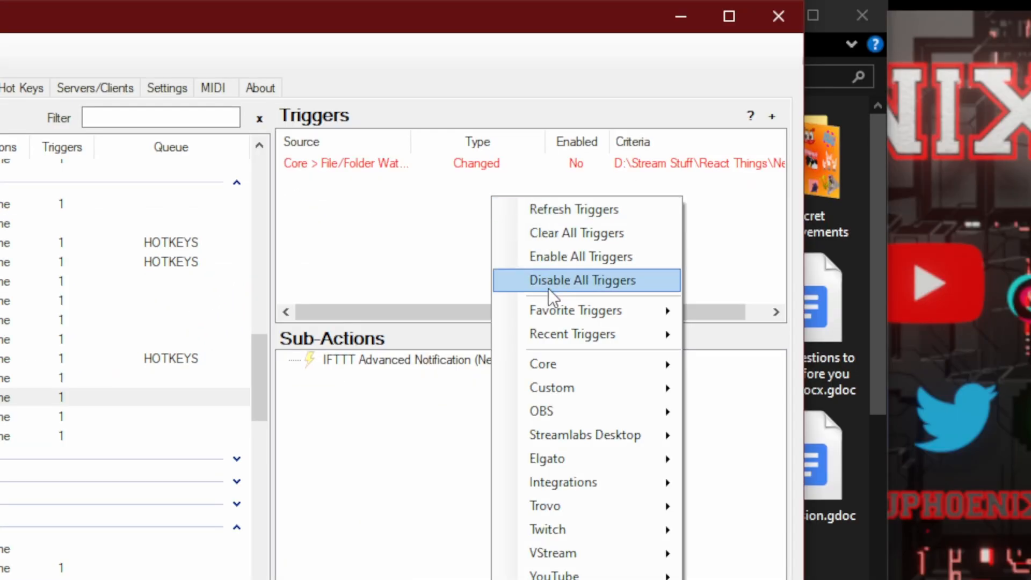
mouse_move(573, 358)
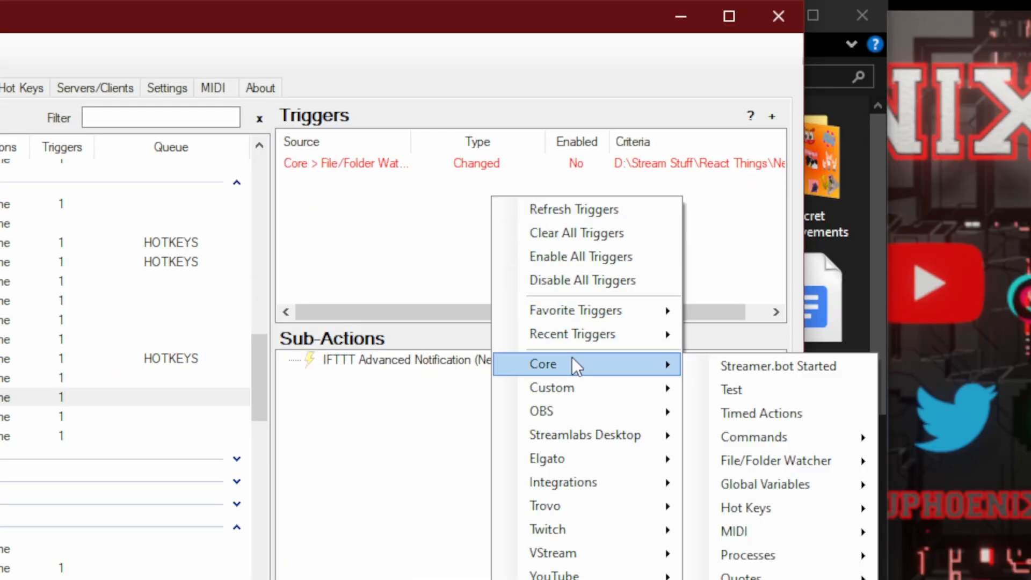
left_click(756, 414)
left_click(117, 388)
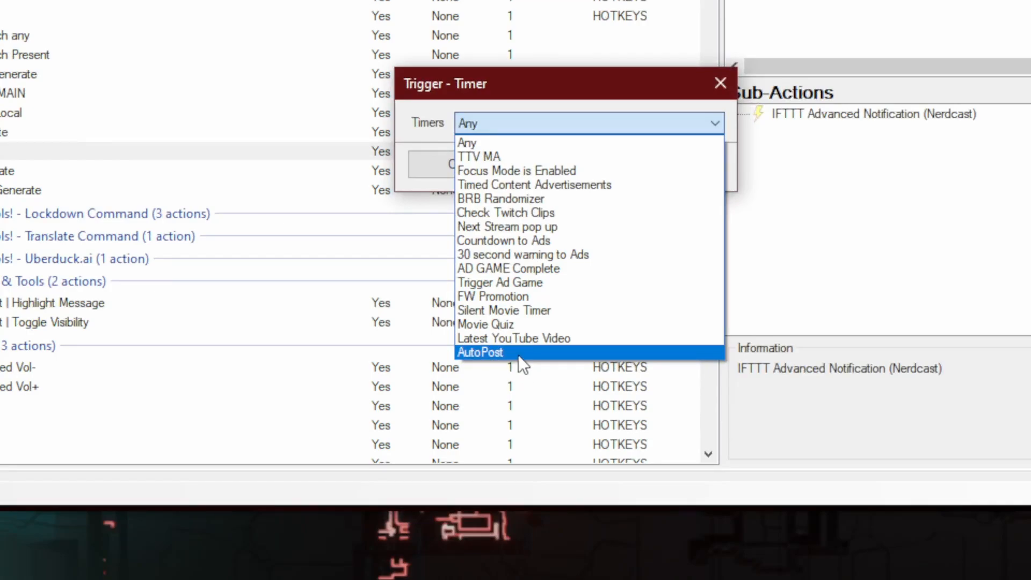
left_click(519, 354)
left_click(584, 163)
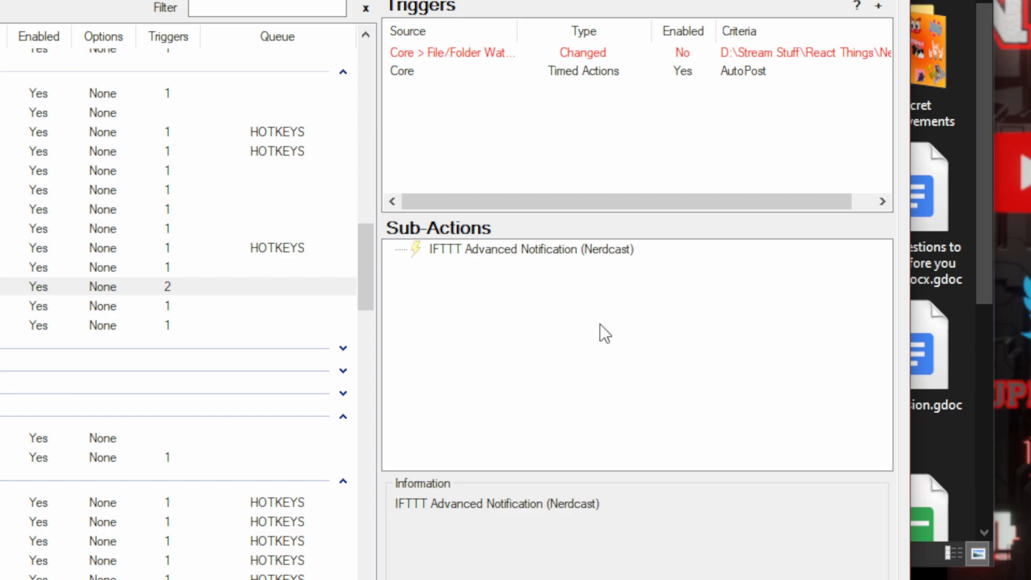
Add a 1000 ms Delay sub-action after the IFTTT notification in the Send to IFTTT action.
right_click(446, 295)
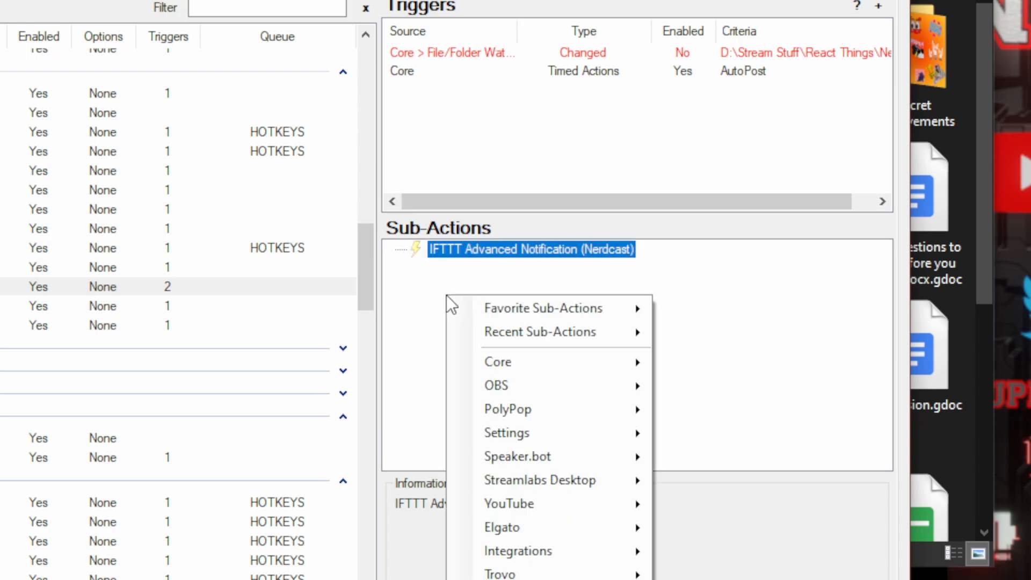
left_click(698, 371)
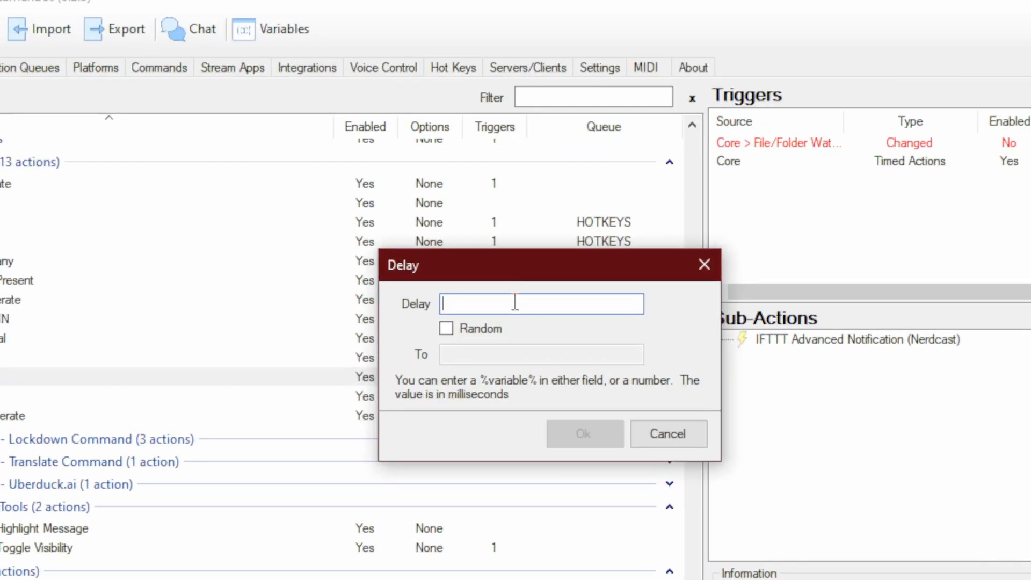
type("1000")
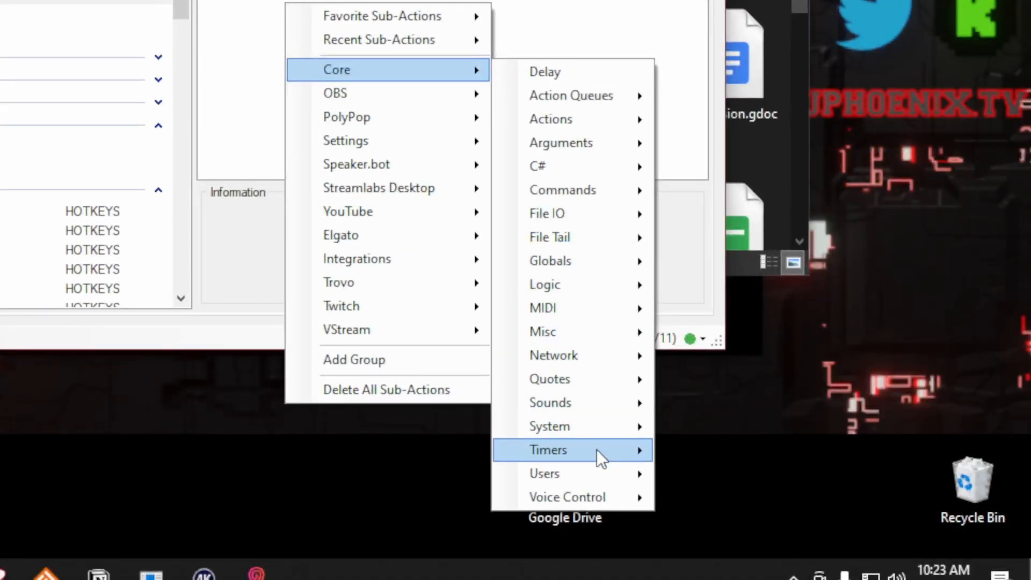
Add a Set Timer State sub-action after the delay, with the timer AutoPost and the state Disabled.
mouse_move(597, 450)
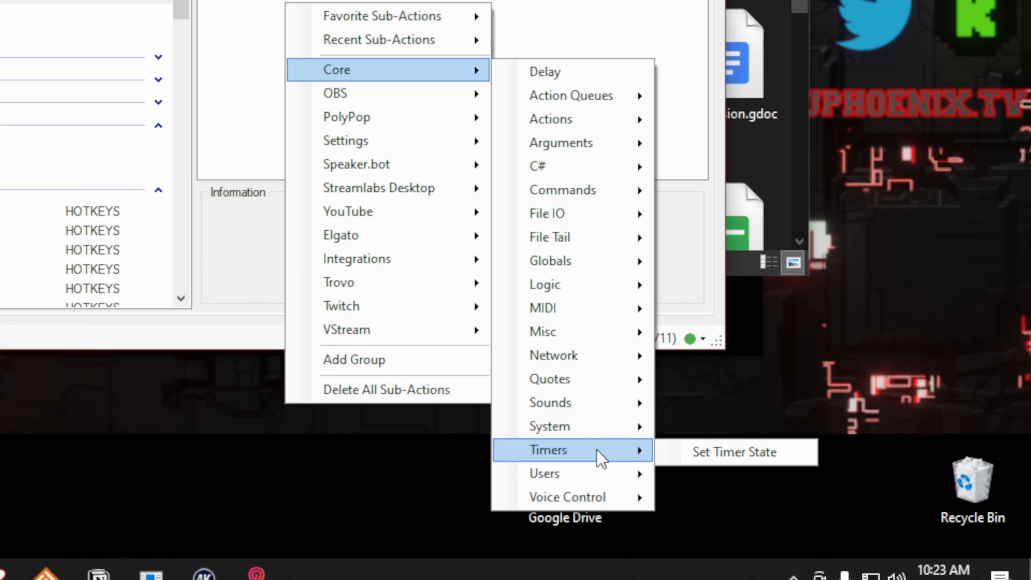
left_click(710, 455)
left_click(483, 210)
left_click(489, 392)
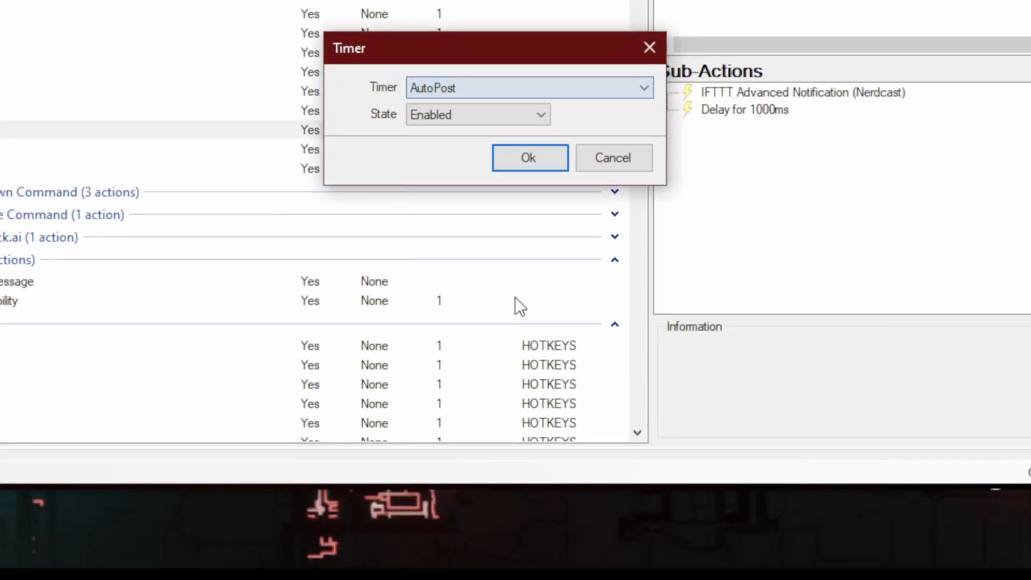
left_click(457, 199)
left_click(429, 238)
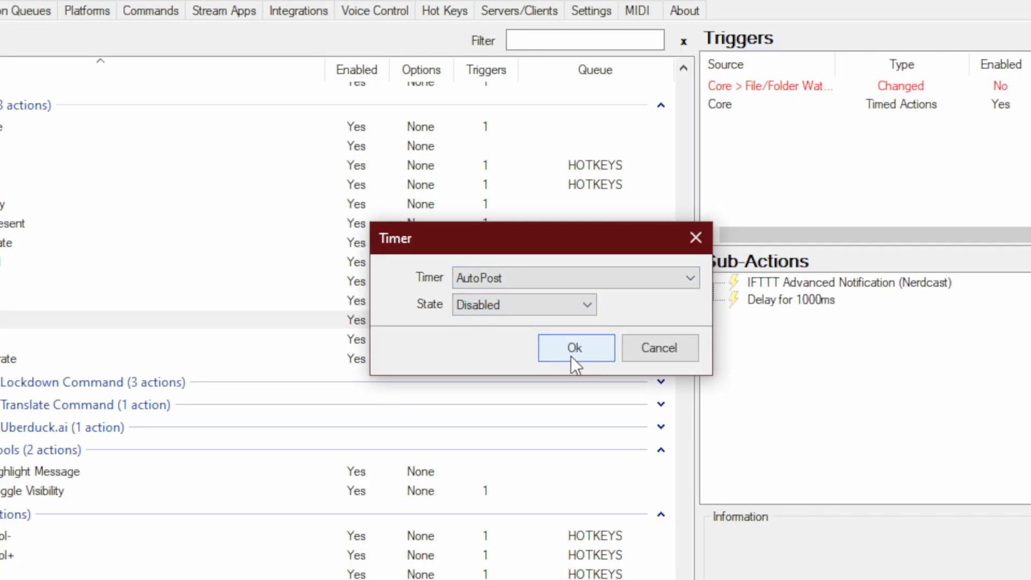